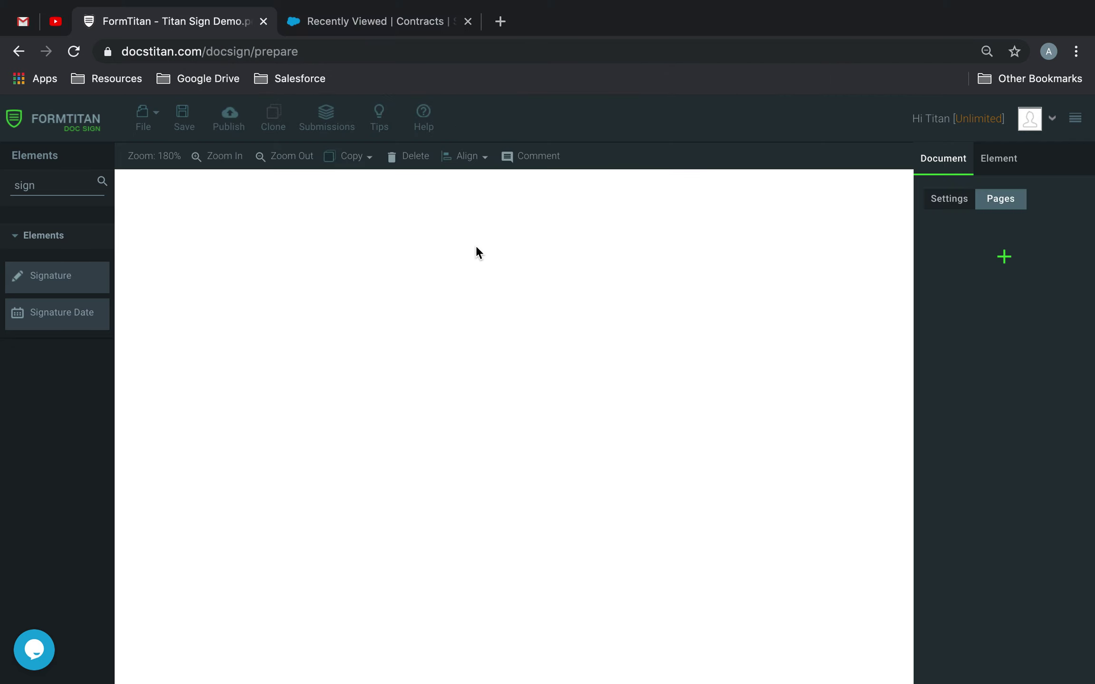
Step: Scroll the Titan Sign Demo document down to page 2's Contract and Contact Details tables
{"action": "scroll", "coordinate": [434, 372], "scroll_direction": "down", "scroll_amount": 20}
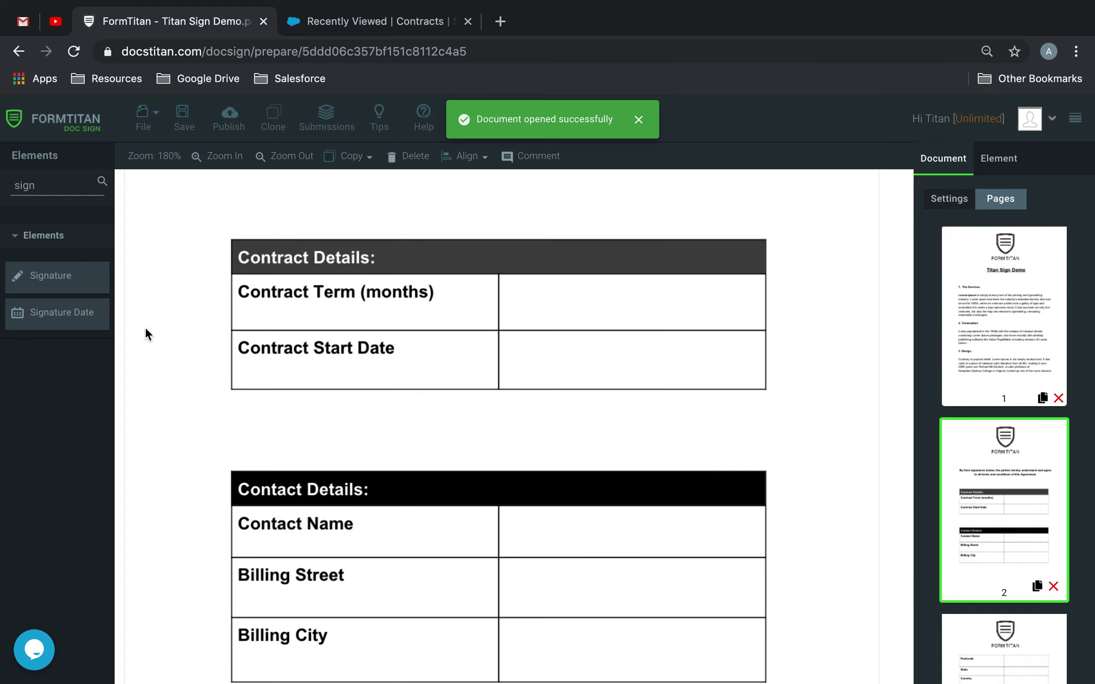
Step: Place a label-less text field sized to the Contract Term cell and tag it Contract Term
{"action": "left_click", "coordinate": [70, 185]}
{"action": "left_click_drag", "start_coordinate": [70, 186], "coordinate": [6, 183]}
{"action": "type", "text": "text"}
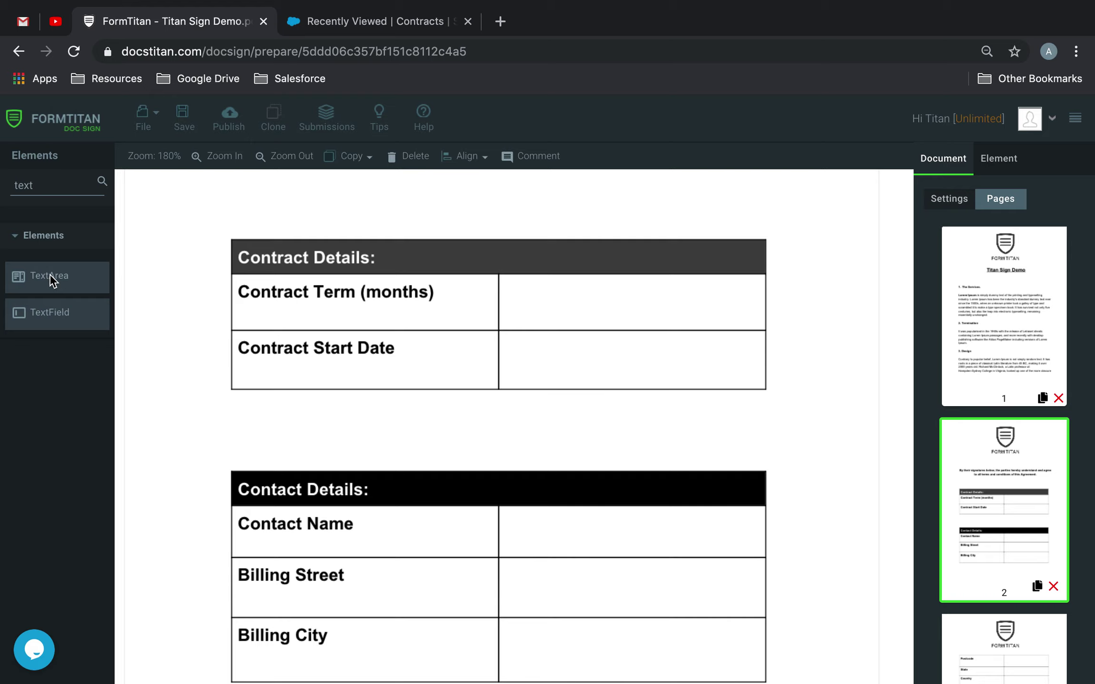
{"action": "left_click_drag", "start_coordinate": [49, 312], "coordinate": [534, 286]}
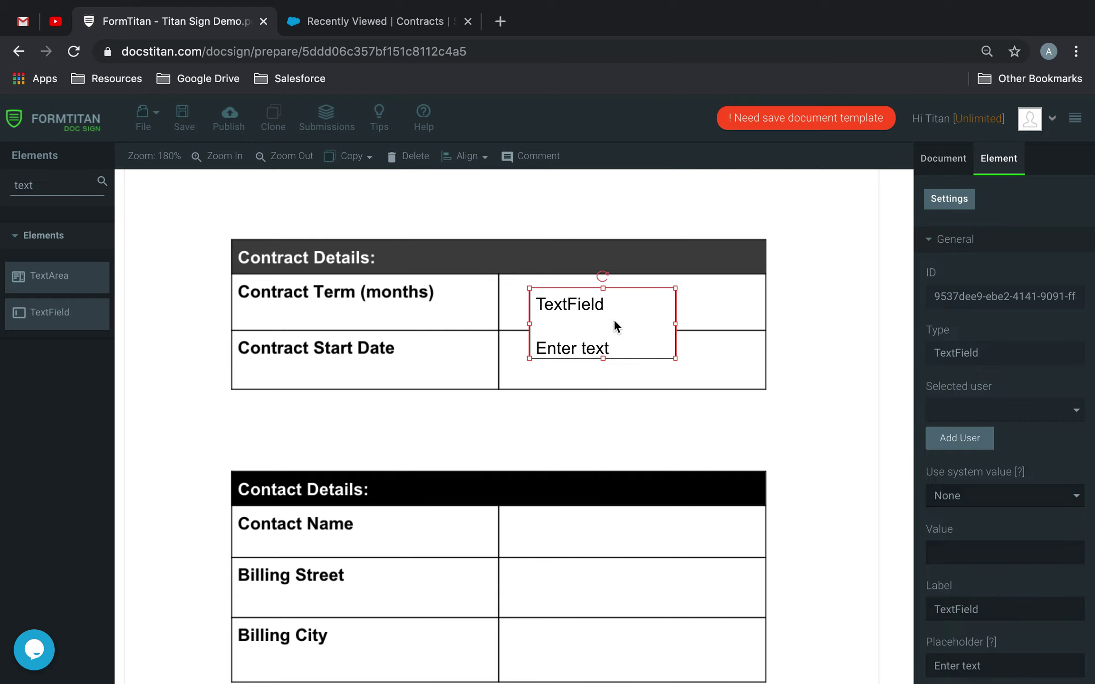
{"action": "scroll", "coordinate": [945, 594], "scroll_direction": "down", "scroll_amount": 3}
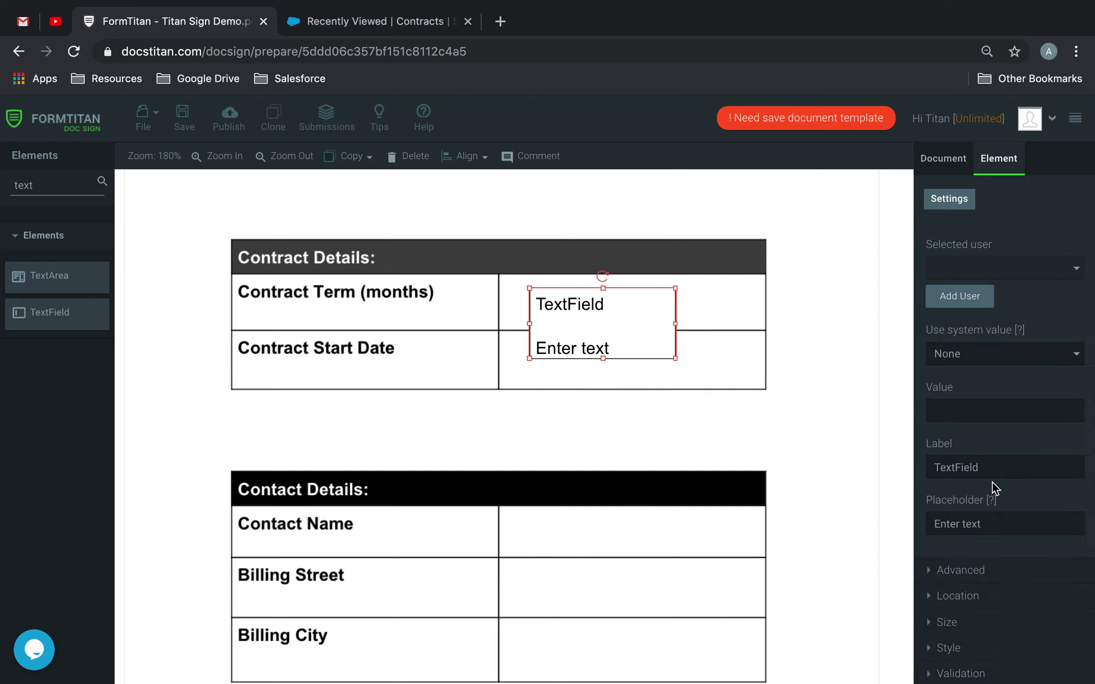
{"action": "left_click", "coordinate": [953, 569]}
{"action": "left_click", "coordinate": [933, 457]}
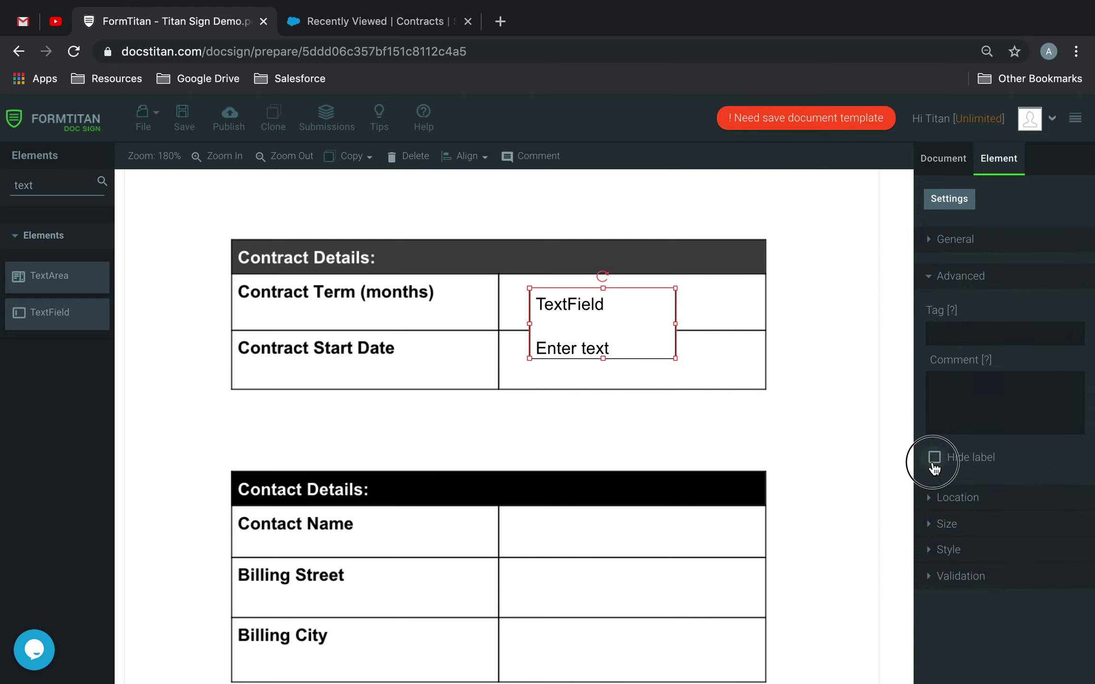
{"action": "left_click_drag", "start_coordinate": [677, 362], "coordinate": [705, 311]}
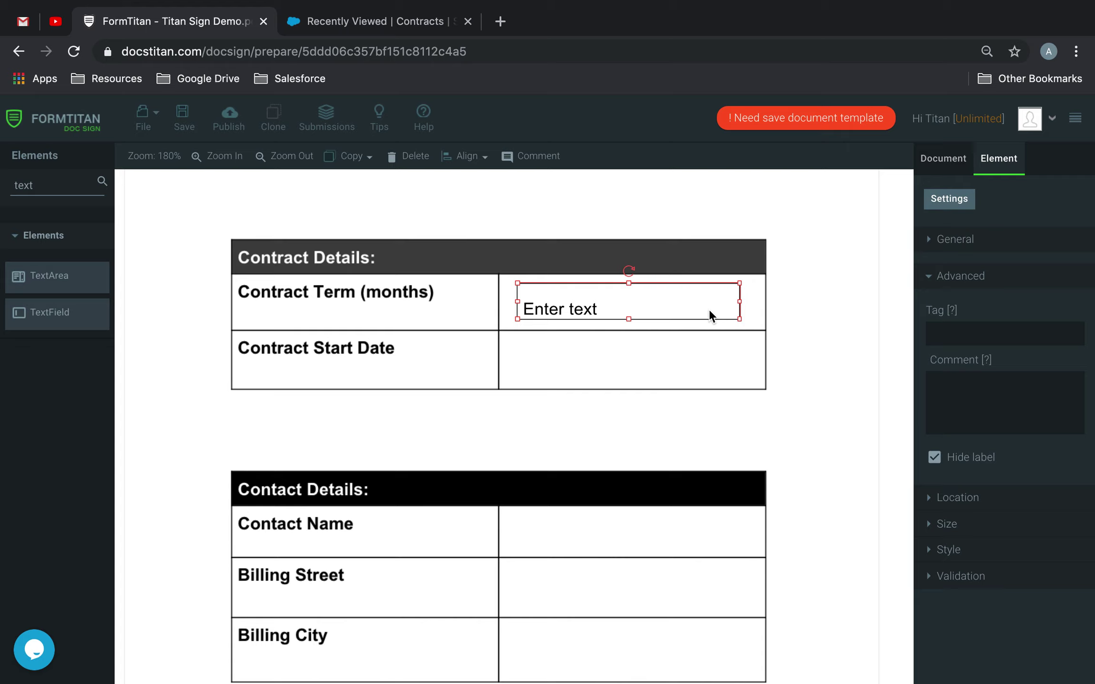
{"action": "left_click", "coordinate": [1033, 335]}
Step: Add a label-less date field to the Contract Start Date cell, resized and tagged Contract Start Date
{"action": "left_click_drag", "start_coordinate": [42, 185], "coordinate": [7, 184]}
{"action": "type", "text": "date"}
{"action": "left_click_drag", "start_coordinate": [64, 308], "coordinate": [553, 359]}
{"action": "left_click", "coordinate": [670, 412]}
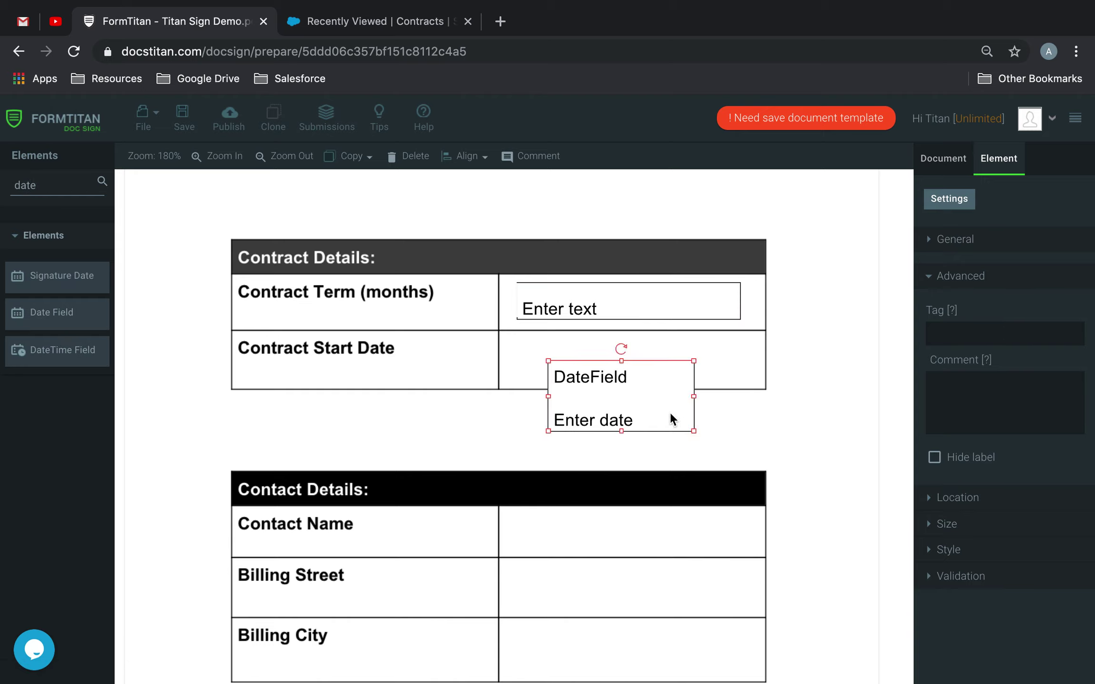
{"action": "left_click", "coordinate": [934, 457]}
{"action": "left_click_drag", "start_coordinate": [694, 430], "coordinate": [711, 365]}
{"action": "left_click", "coordinate": [943, 340]}
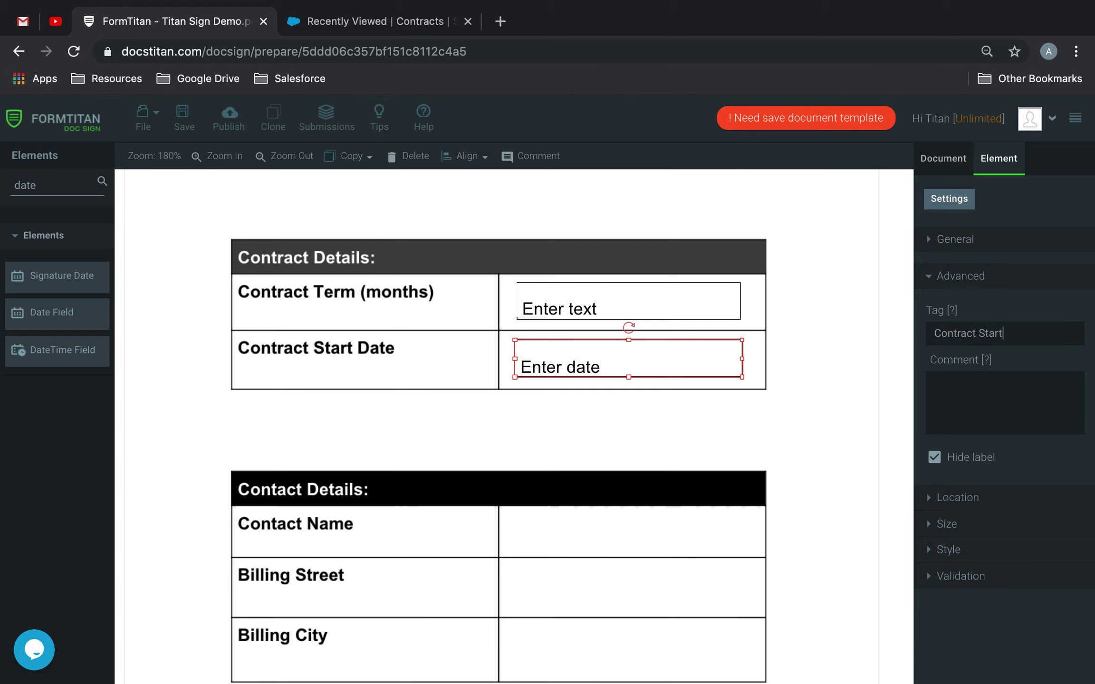
{"action": "scroll", "coordinate": [632, 473], "scroll_direction": "down", "scroll_amount": 3}
{"action": "scroll", "coordinate": [633, 474], "scroll_direction": "up", "scroll_amount": 1}
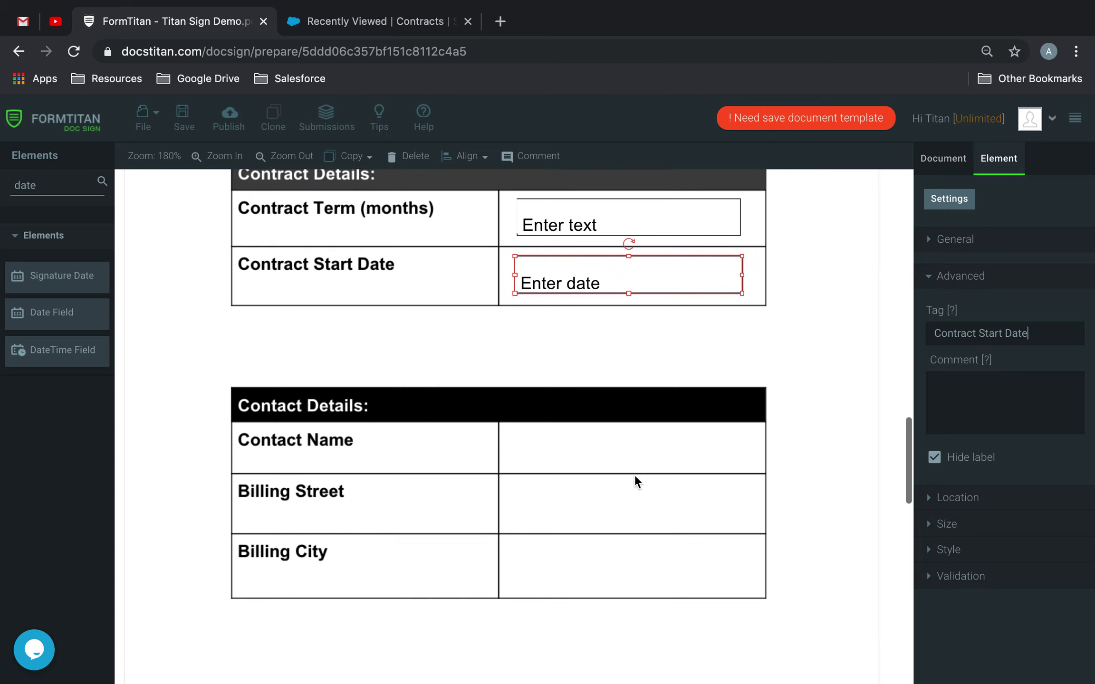
{"action": "left_click", "coordinate": [671, 233]}
Step: Paste copies of the Contract Term text field into the Contact Name, Billing Street and Billing City cells
{"action": "key", "text": "ctrl+c"}
{"action": "key", "text": "ctrl+v"}
{"action": "left_click_drag", "start_coordinate": [684, 259], "coordinate": [682, 449]}
{"action": "left_click", "coordinate": [679, 535]}
{"action": "key", "text": "ctrl+v"}
{"action": "left_click_drag", "start_coordinate": [637, 263], "coordinate": [634, 513]}
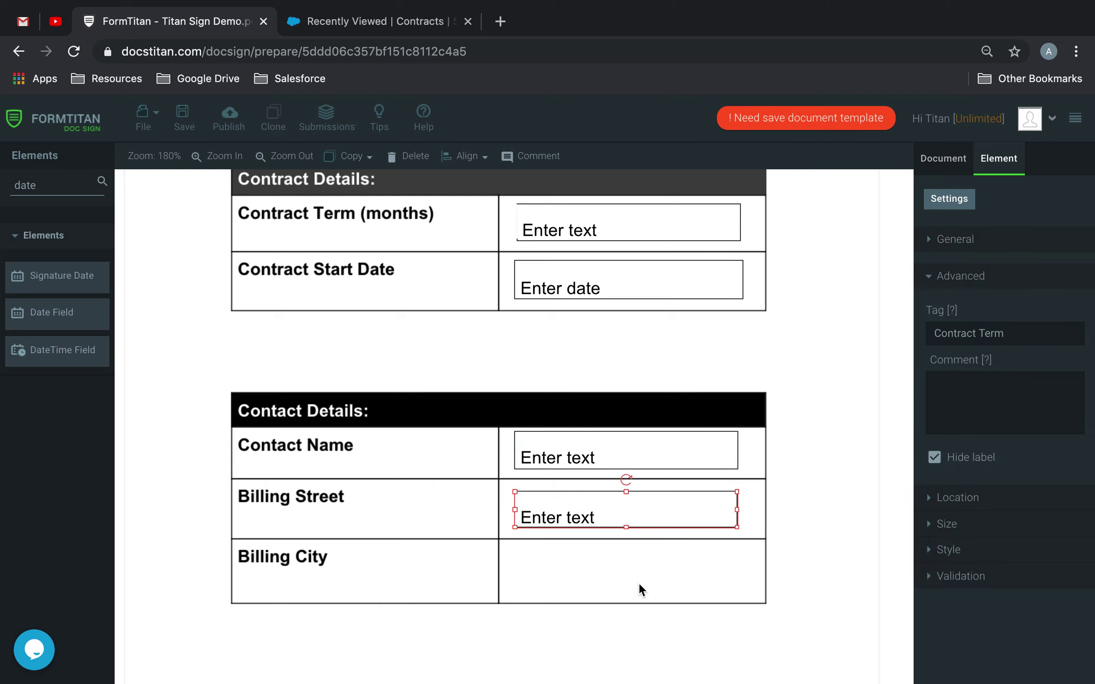
{"action": "left_click", "coordinate": [639, 585]}
{"action": "key", "text": "ctrl+v"}
{"action": "left_click_drag", "start_coordinate": [660, 250], "coordinate": [658, 574]}
Step: Retag the copied fields as Contact Name, Billing Street and City
{"action": "left_click", "coordinate": [667, 452]}
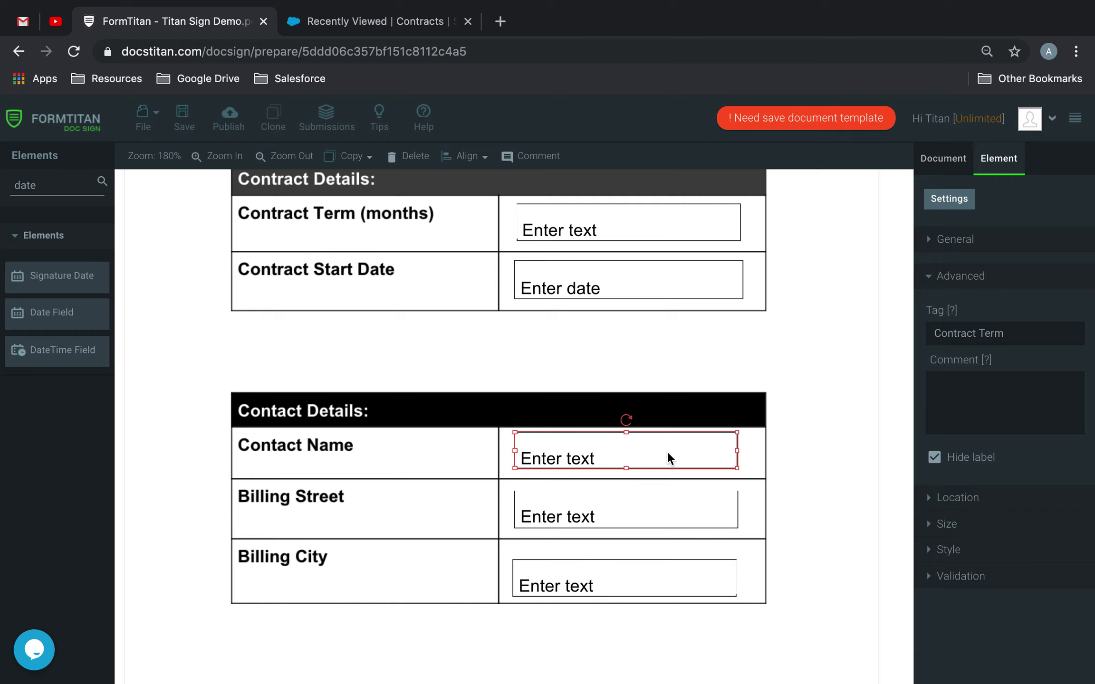
{"action": "left_click_drag", "start_coordinate": [1000, 330], "coordinate": [718, 340]}
{"action": "type", "text": "Contact Name"}
{"action": "left_click", "coordinate": [561, 495]}
{"action": "left_click_drag", "start_coordinate": [1034, 332], "coordinate": [758, 339]}
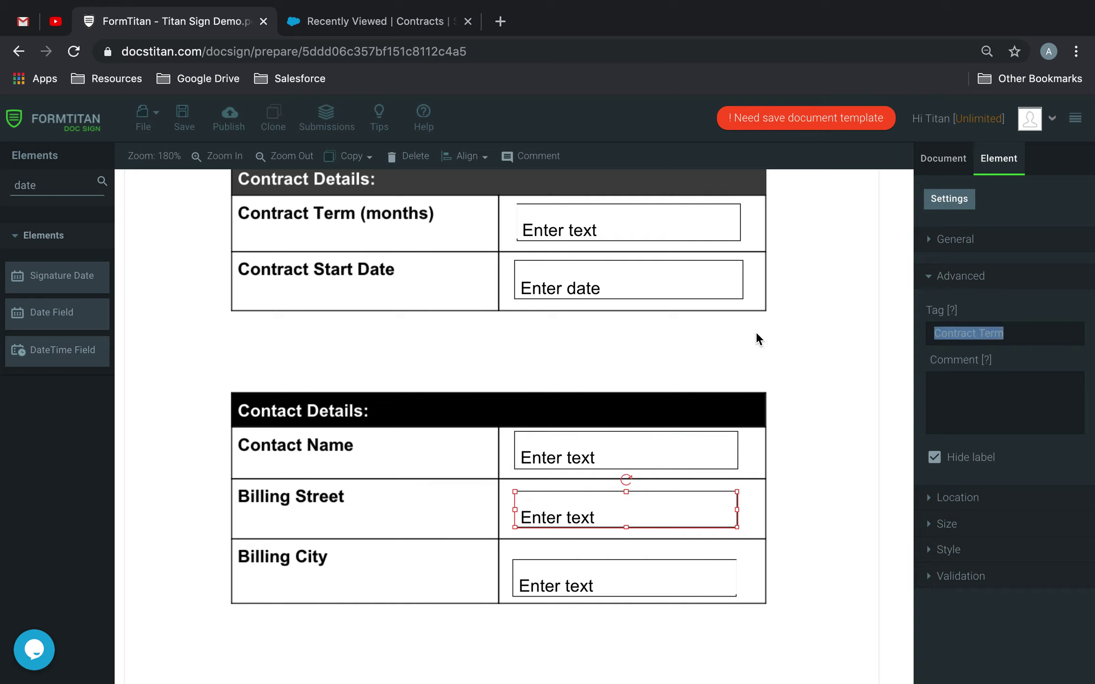
{"action": "type", "text": "Billing Street"}
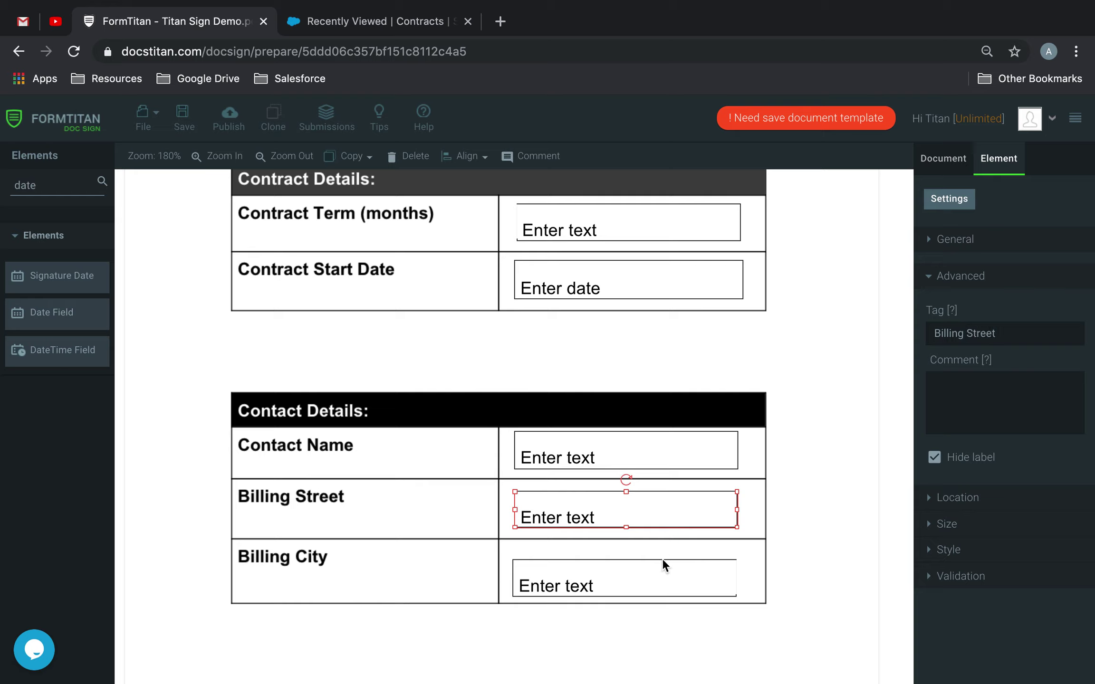
{"action": "left_click", "coordinate": [662, 559]}
{"action": "left_click_drag", "start_coordinate": [1043, 328], "coordinate": [757, 321]}
{"action": "type", "text": "City"}
{"action": "left_click", "coordinate": [562, 495]}
{"action": "left_click_drag", "start_coordinate": [1016, 331], "coordinate": [727, 335]}
Step: Tag the Billing Street field 'Street' and add a label-less, resized text field in the Postcode cell
{"action": "type", "text": "Street"}
{"action": "scroll", "coordinate": [507, 419], "scroll_direction": "down", "scroll_amount": 10}
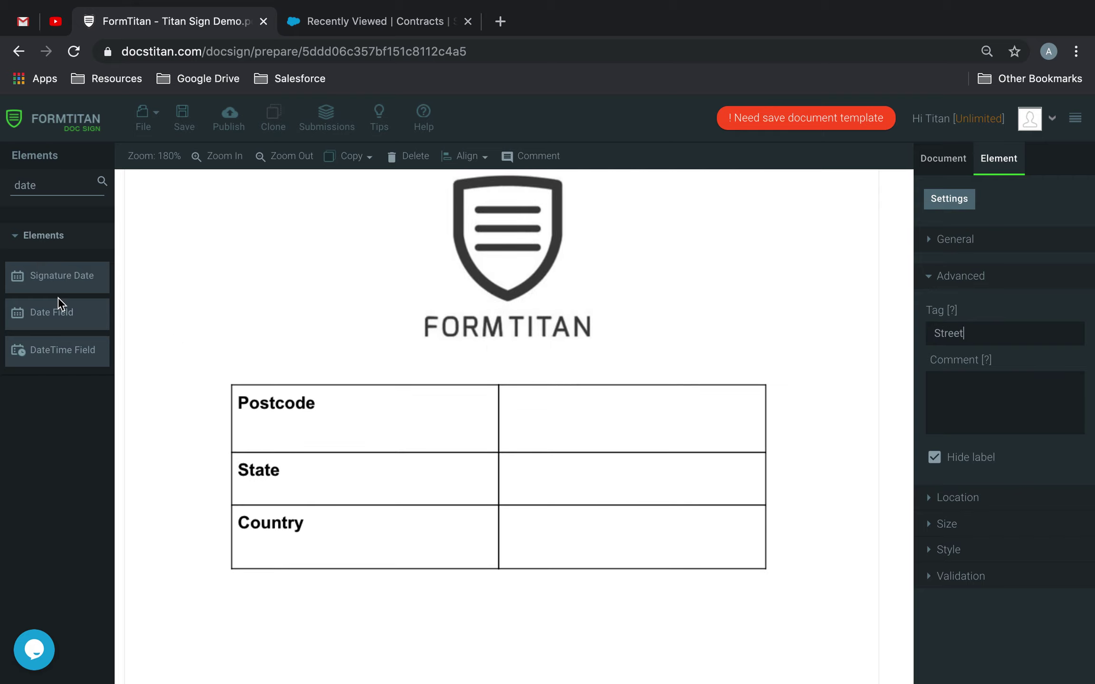
{"action": "double_click", "coordinate": [44, 185]}
{"action": "type", "text": "tex"}
{"action": "left_click_drag", "start_coordinate": [47, 327], "coordinate": [552, 413]}
{"action": "left_click_drag", "start_coordinate": [655, 428], "coordinate": [639, 414]}
{"action": "left_click", "coordinate": [959, 462]}
{"action": "left_click_drag", "start_coordinate": [666, 465], "coordinate": [717, 432]}
Step: Copy the Postcode field into the State and Country rows
{"action": "key", "text": "ctrl+c"}
{"action": "key", "text": "ctrl+v"}
{"action": "left_click_drag", "start_coordinate": [670, 461], "coordinate": [665, 520]}
{"action": "left_click", "coordinate": [669, 529]}
{"action": "key", "text": "ctrl+v"}
{"action": "left_click", "coordinate": [665, 438]}
Step: Tag the three address fields Postcode, State and Country
{"action": "left_click", "coordinate": [665, 422]}
{"action": "left_click", "coordinate": [982, 332]}
{"action": "type", "text": "Po"}
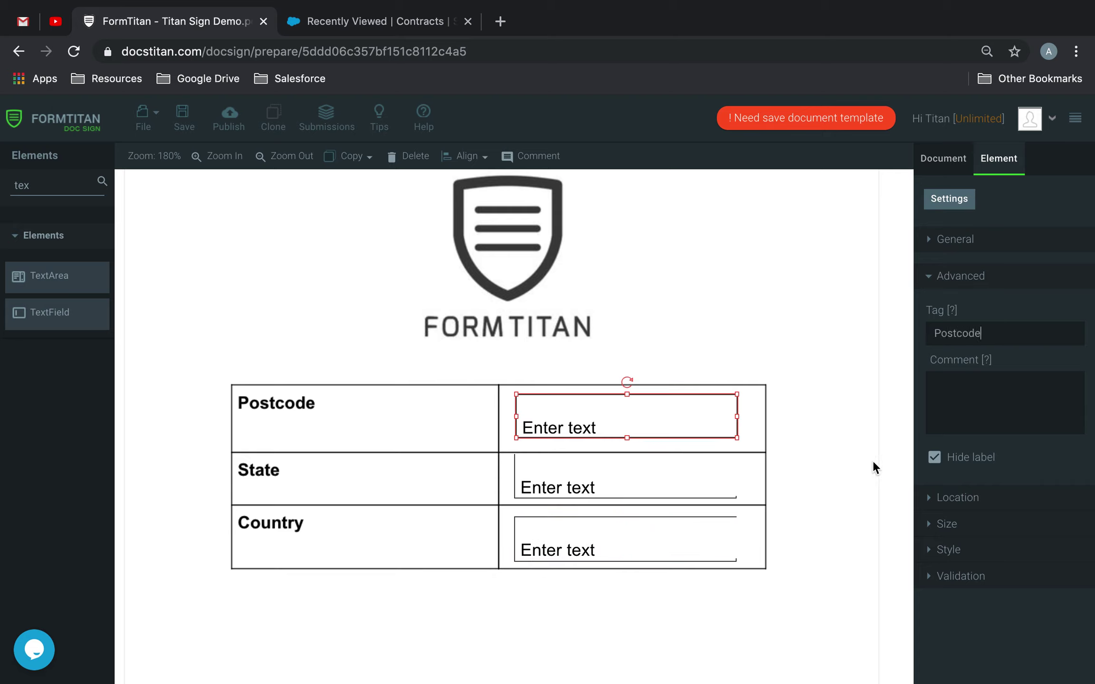
{"action": "left_click", "coordinate": [677, 484]}
{"action": "left_click", "coordinate": [1019, 342]}
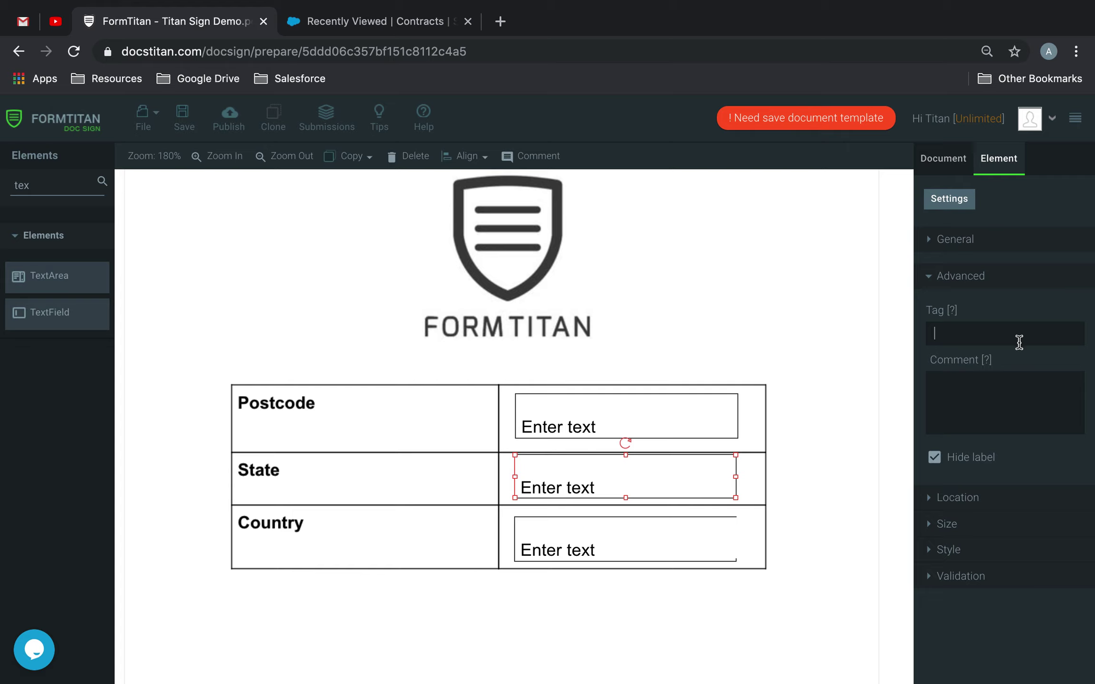
{"action": "left_click", "coordinate": [679, 533]}
{"action": "left_click", "coordinate": [993, 331]}
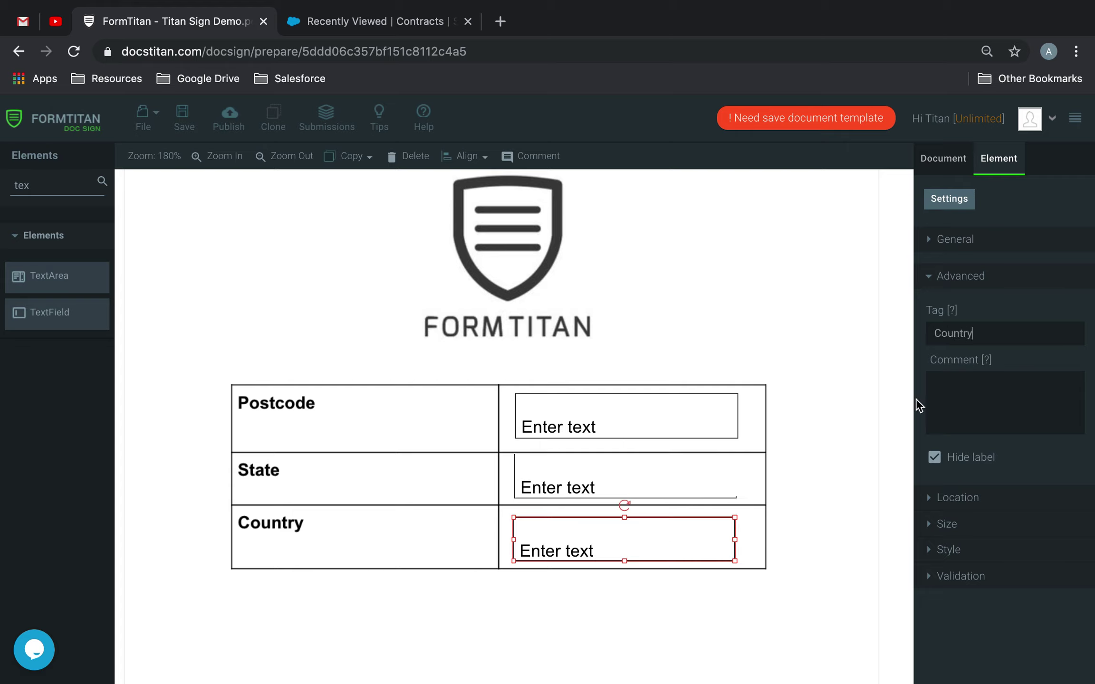
{"action": "scroll", "coordinate": [806, 541], "scroll_direction": "down", "scroll_amount": 10}
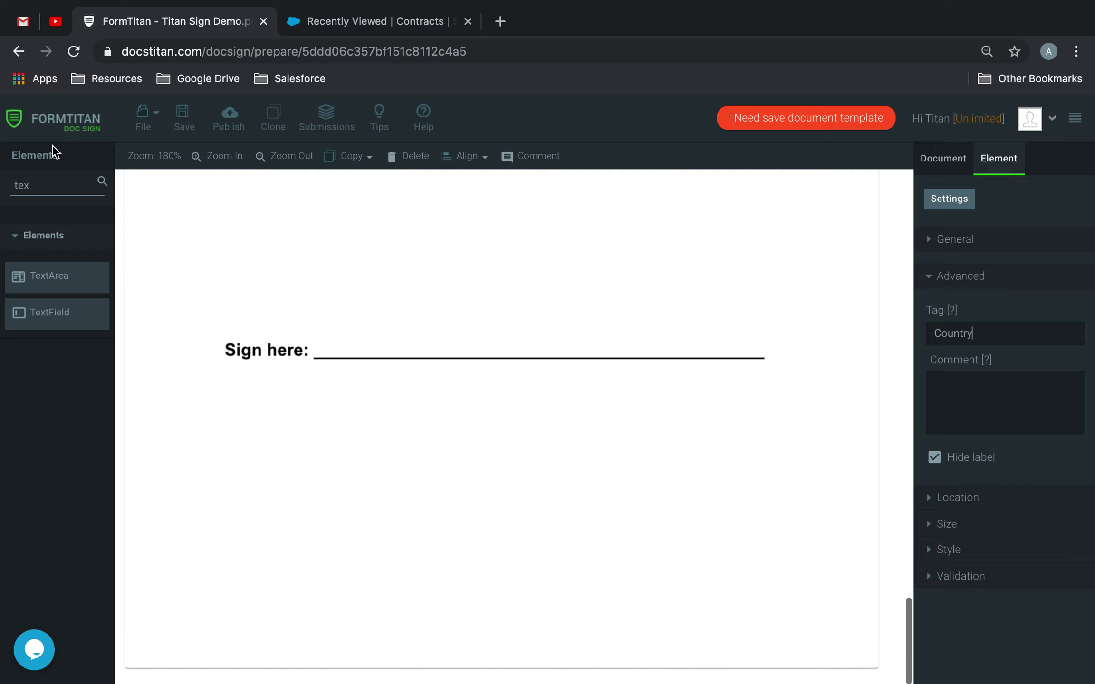
{"action": "double_click", "coordinate": [48, 184]}
Step: Place a widened Signature box above the Sign here line and save the template
{"action": "type", "text": "sign"}
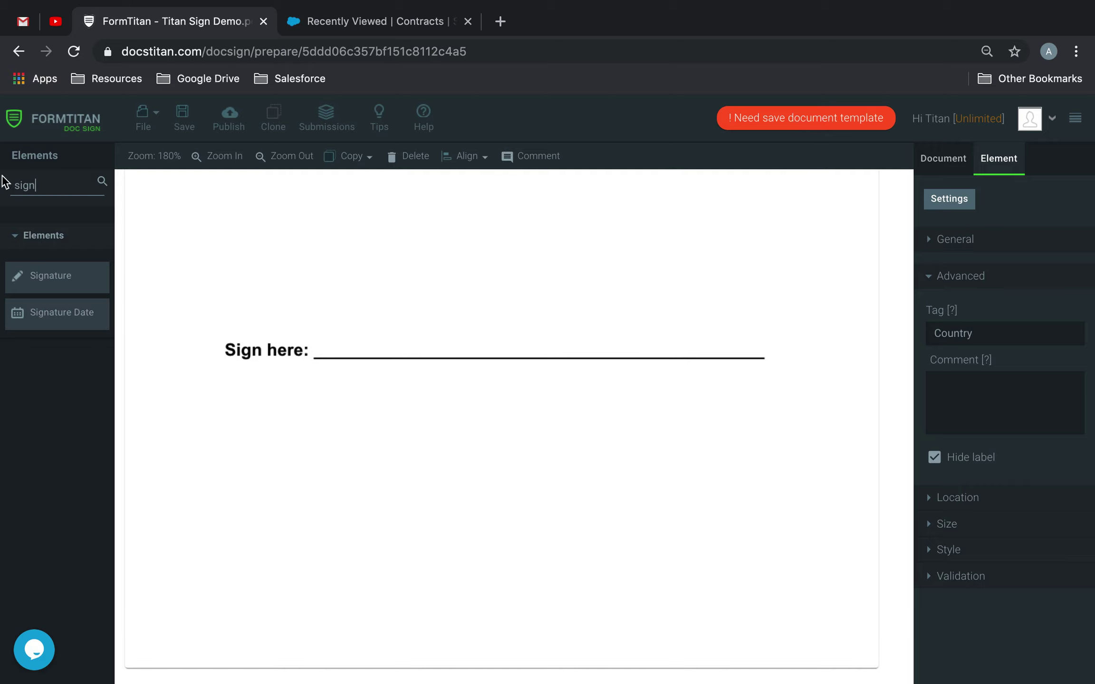
{"action": "mouse_move", "coordinate": [52, 281]}
{"action": "left_mouse_down"}
{"action": "mouse_move", "coordinate": [256, 289]}
{"action": "mouse_move", "coordinate": [349, 261]}
{"action": "mouse_move", "coordinate": [371, 271]}
{"action": "left_mouse_up"}
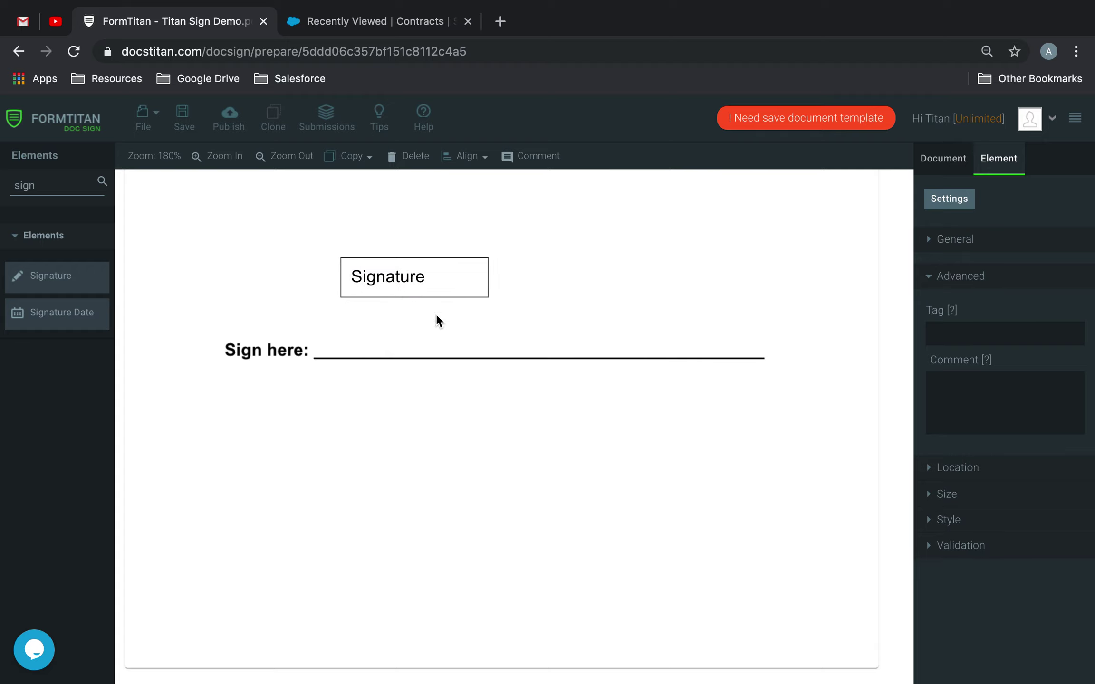
{"action": "left_click_drag", "start_coordinate": [487, 297], "coordinate": [757, 346]}
{"action": "left_click_drag", "start_coordinate": [712, 307], "coordinate": [704, 309]}
{"action": "scroll", "coordinate": [767, 297], "scroll_direction": "down", "scroll_amount": 10}
{"action": "scroll", "coordinate": [768, 297], "scroll_direction": "up", "scroll_amount": 10}
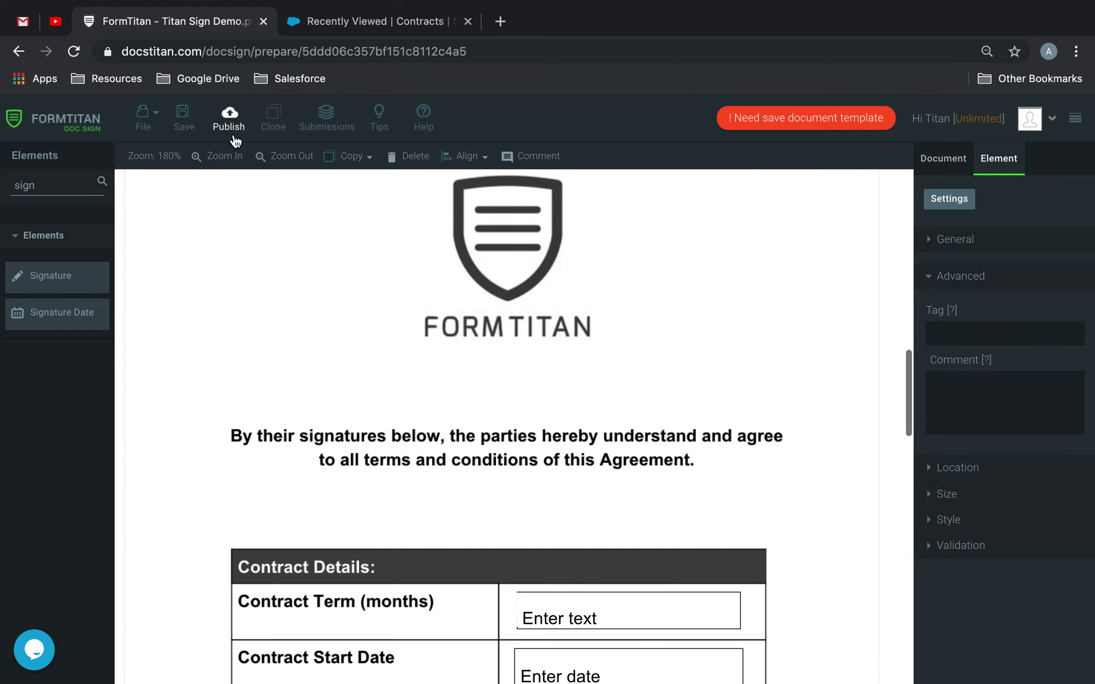
{"action": "left_click", "coordinate": [184, 118]}
{"action": "left_click", "coordinate": [943, 157]}
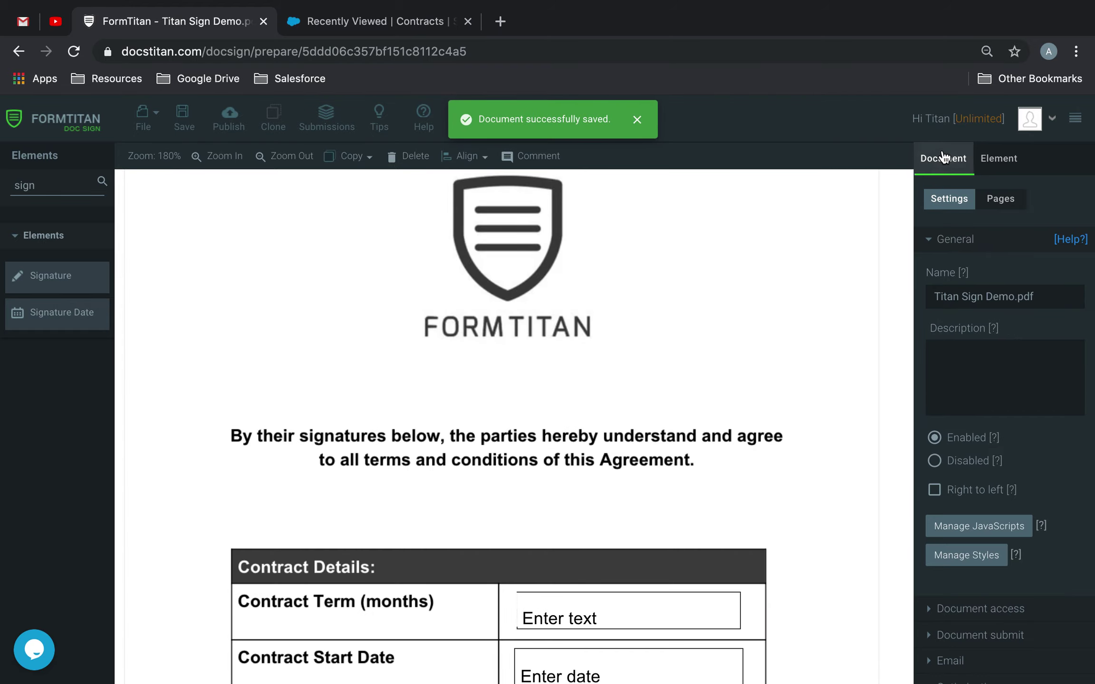
Step: Keep document access Private and set protection to Use Salesforce users list
{"action": "left_click", "coordinate": [965, 594]}
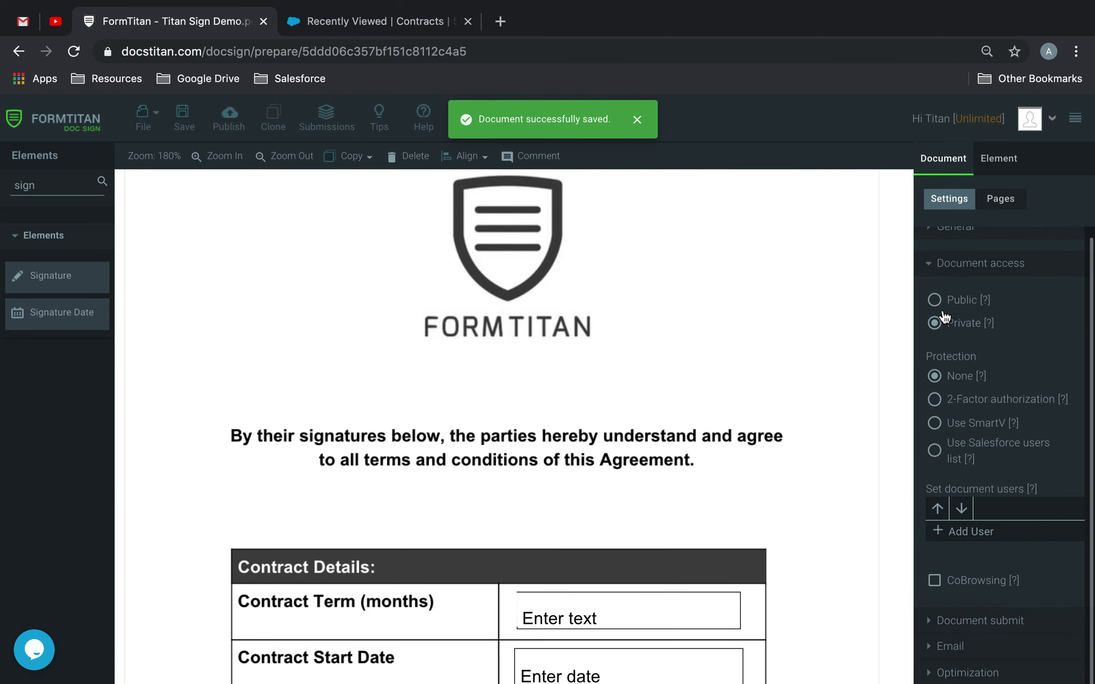
{"action": "left_click", "coordinate": [934, 300]}
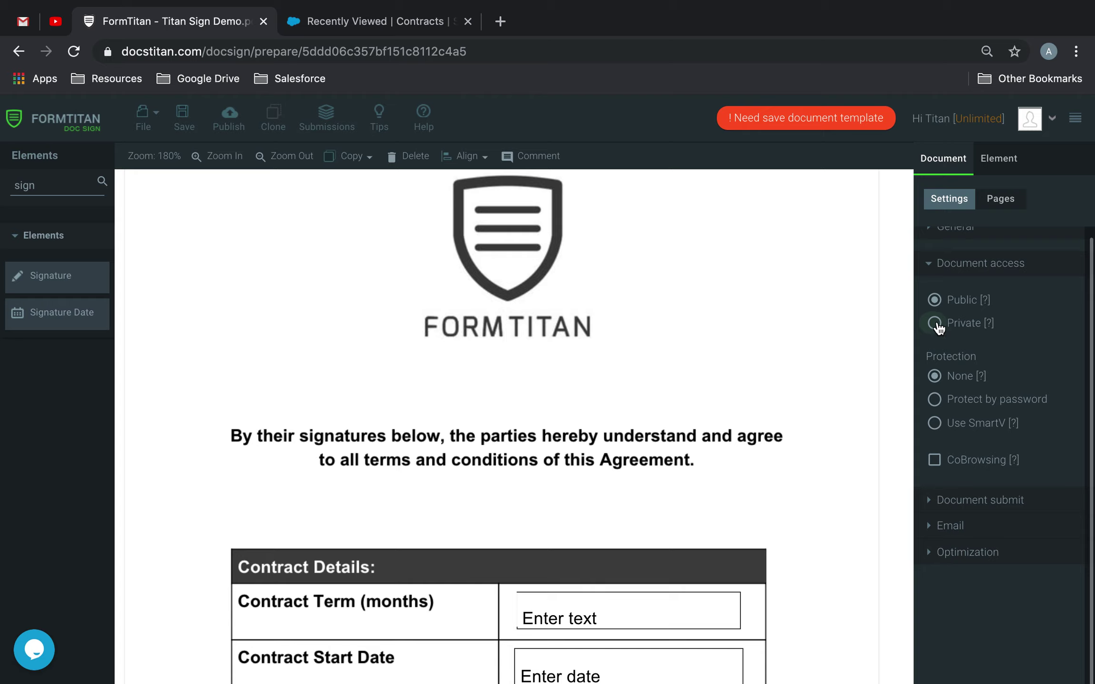
{"action": "left_click", "coordinate": [935, 324]}
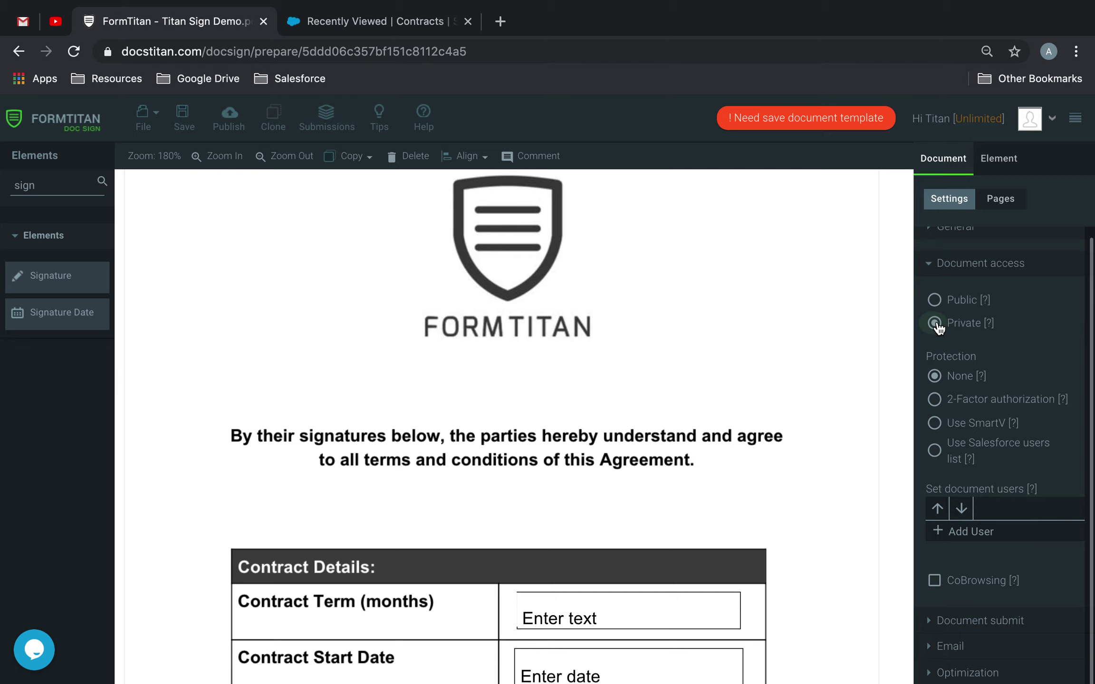
{"action": "scroll", "coordinate": [765, 424], "scroll_direction": "down", "scroll_amount": 2}
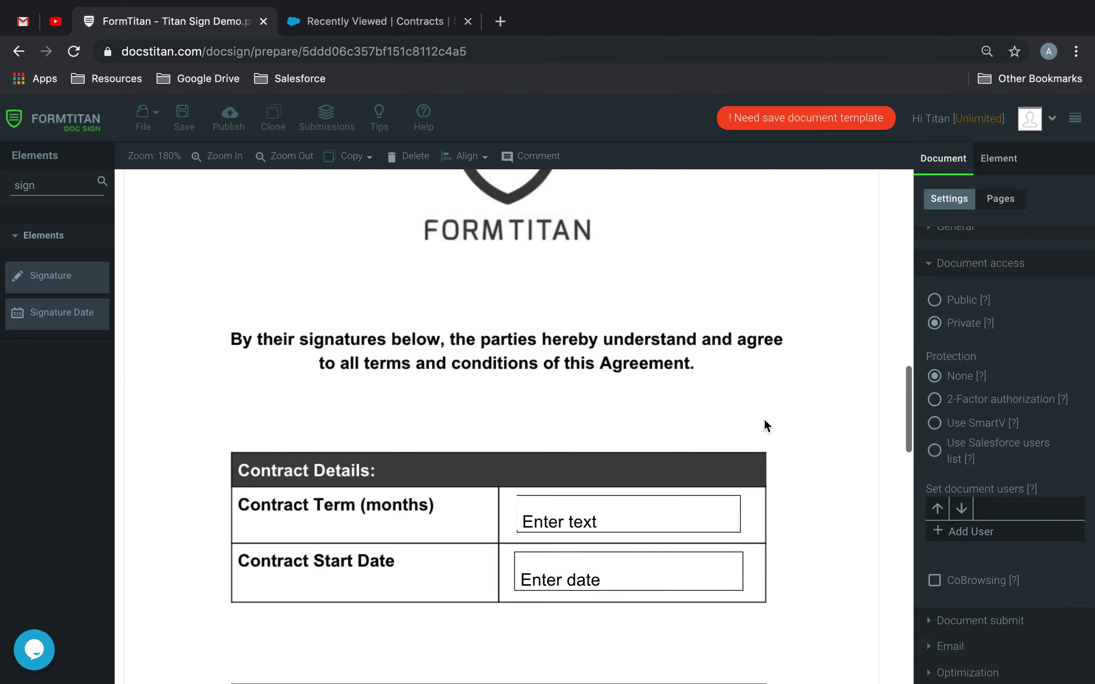
{"action": "scroll", "coordinate": [765, 424], "scroll_direction": "down", "scroll_amount": 2}
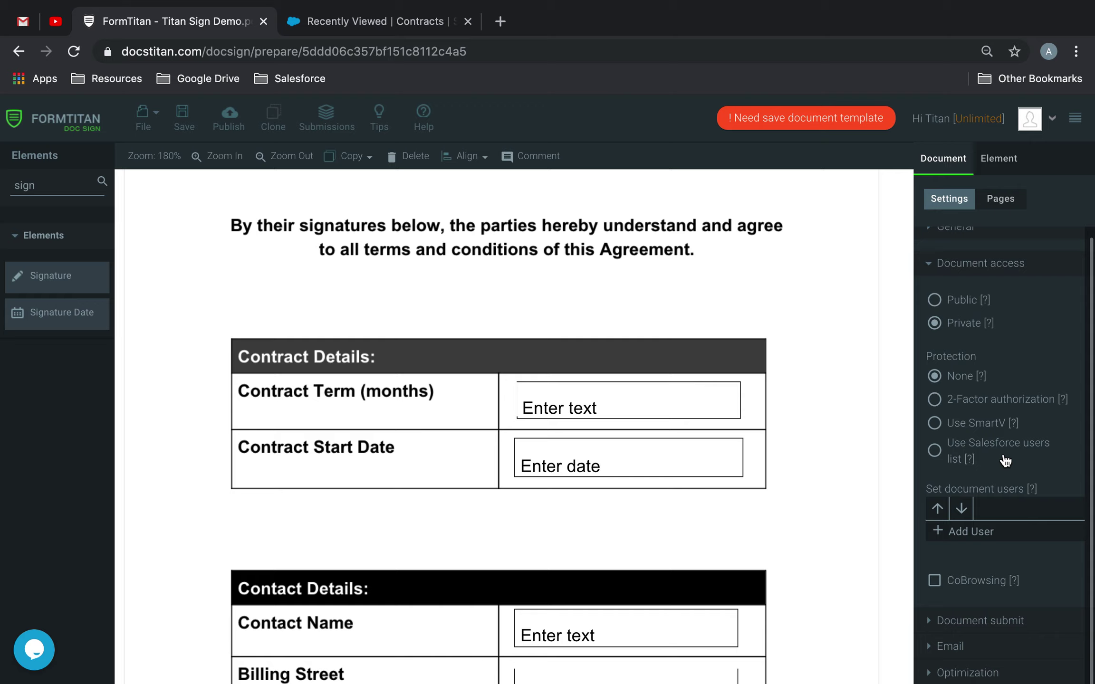
{"action": "left_click", "coordinate": [934, 450]}
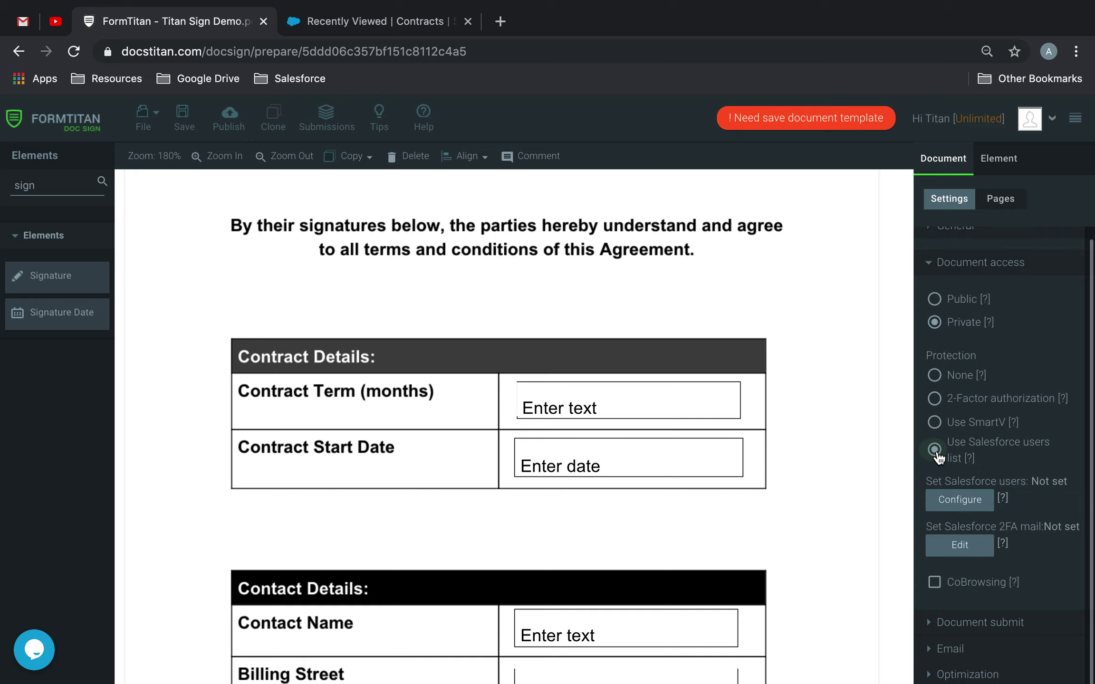
Step: Add the first Salesforce user to the document's allowed users list and apply it
{"action": "left_click", "coordinate": [960, 500]}
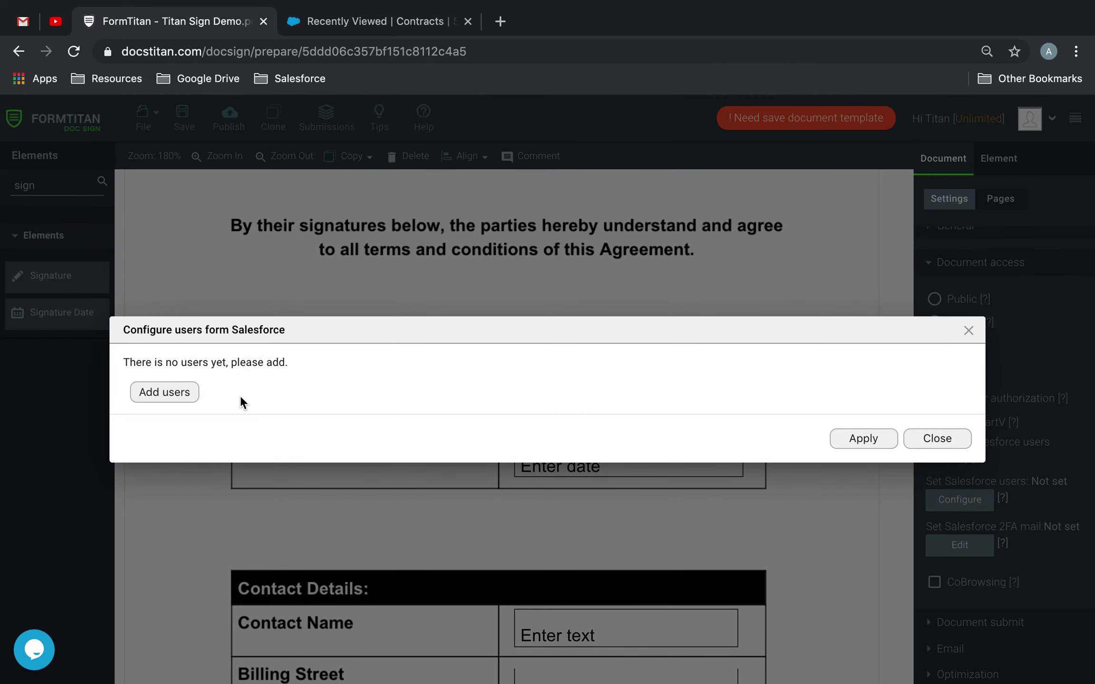
{"action": "left_click", "coordinate": [162, 393]}
{"action": "scroll", "coordinate": [346, 407], "scroll_direction": "down", "scroll_amount": 1}
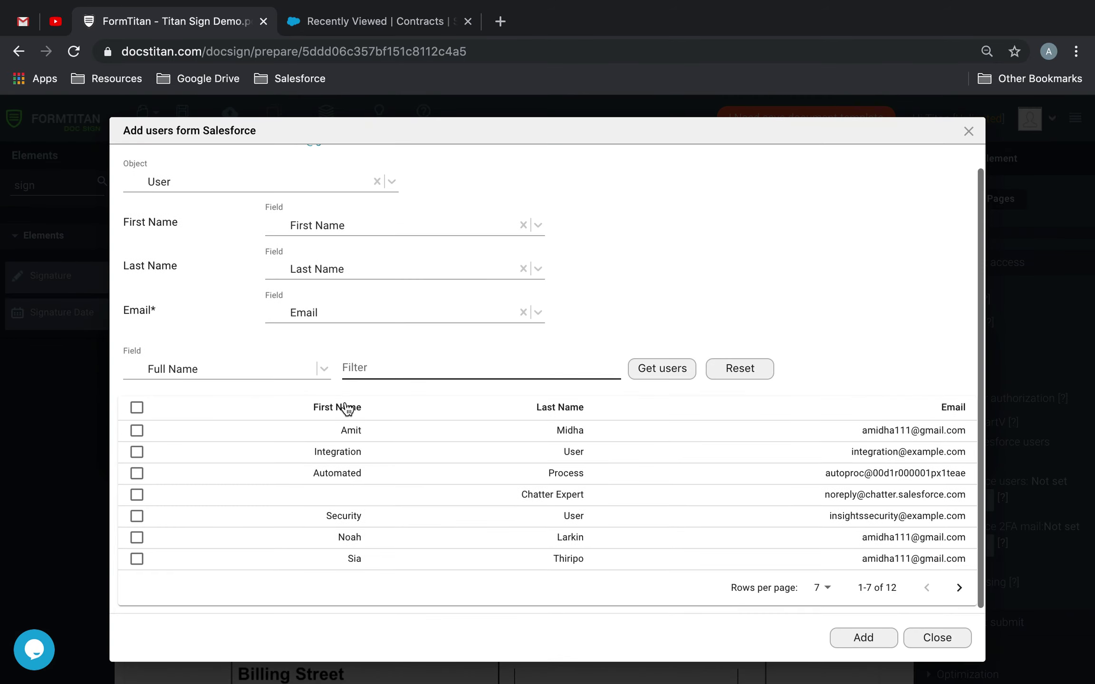
{"action": "left_click", "coordinate": [137, 430]}
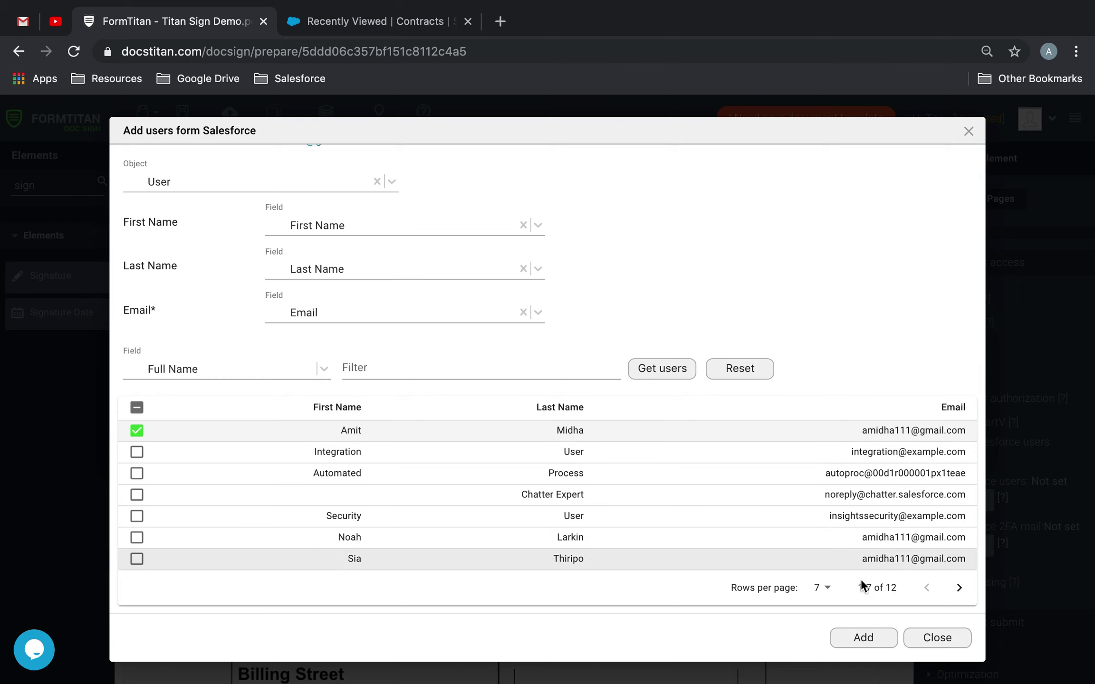
{"action": "left_click", "coordinate": [867, 642]}
{"action": "left_click", "coordinate": [878, 580]}
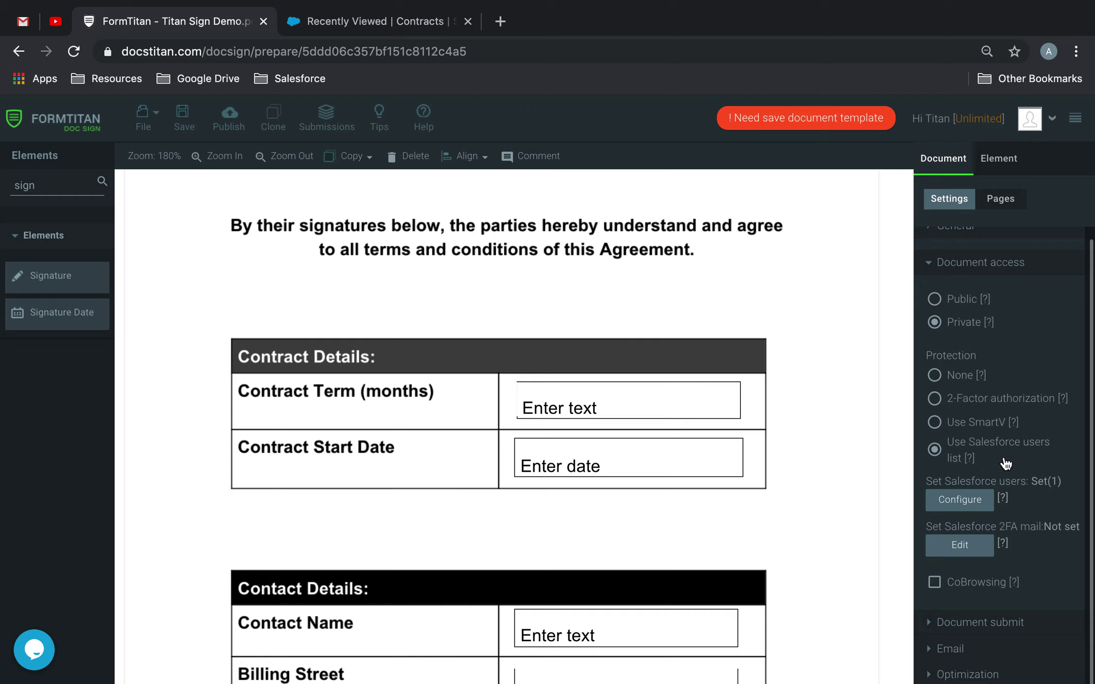
Step: Apply the custom security-code message as the 2FA mail
{"action": "left_click", "coordinate": [959, 545]}
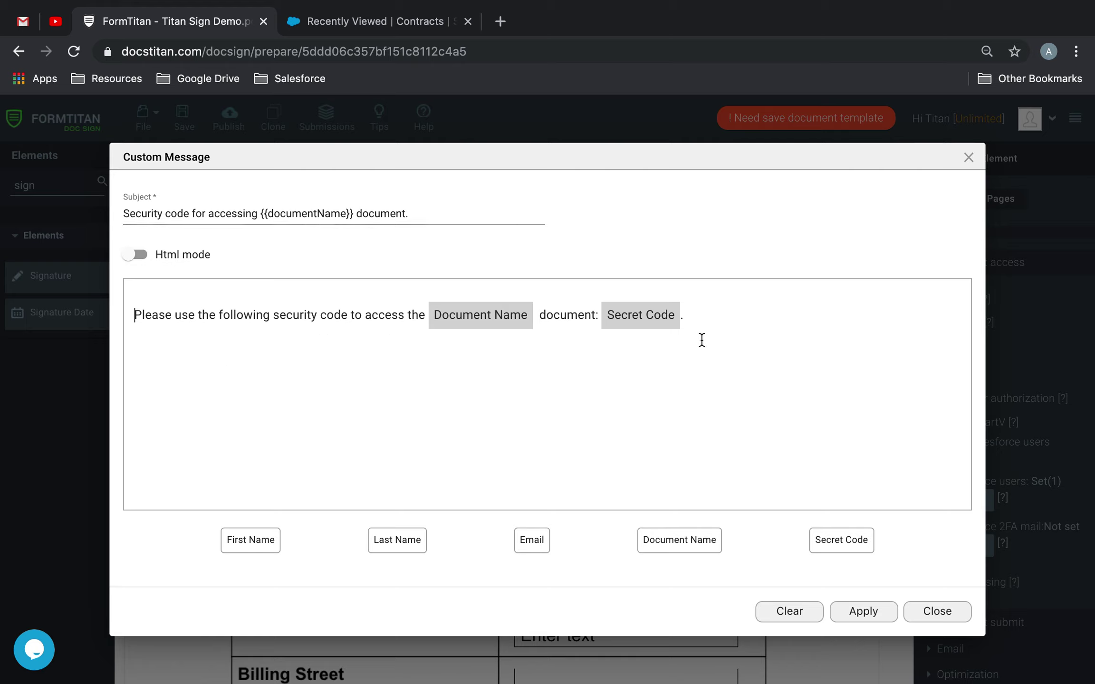
{"action": "left_click", "coordinate": [863, 611]}
{"action": "scroll", "coordinate": [567, 418], "scroll_direction": "down", "scroll_amount": 2}
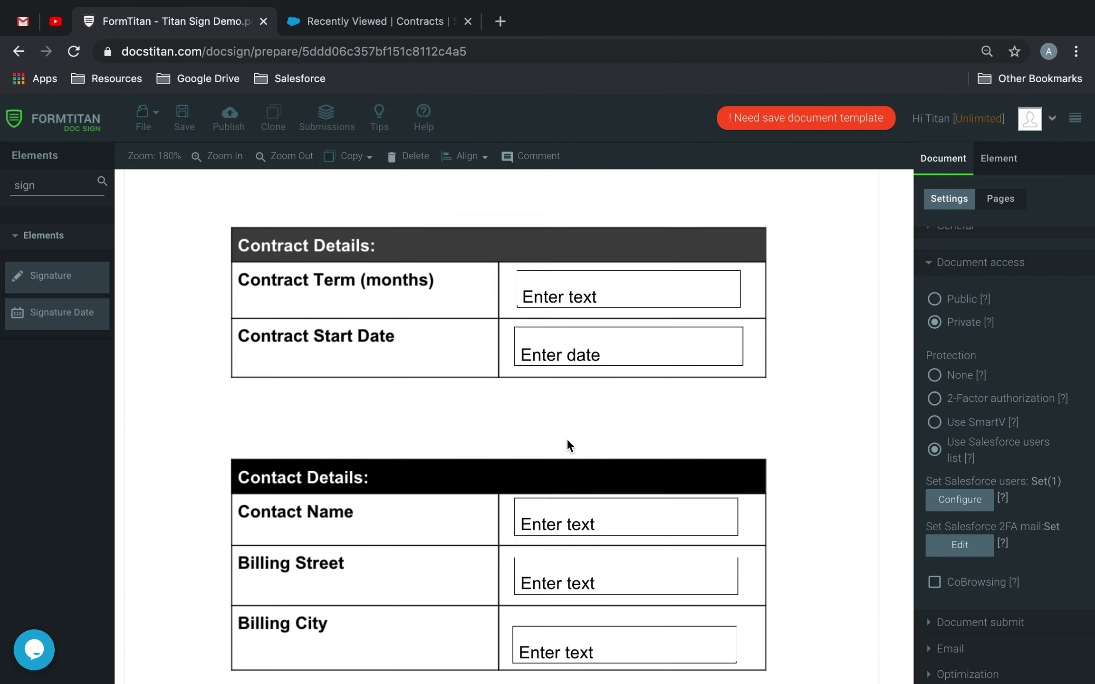
Step: Multi-select all eight input fields, Contract Term, Start Date, Contact Name, Street, City, Postcode, State, Country
{"action": "left_click", "coordinate": [631, 325]}
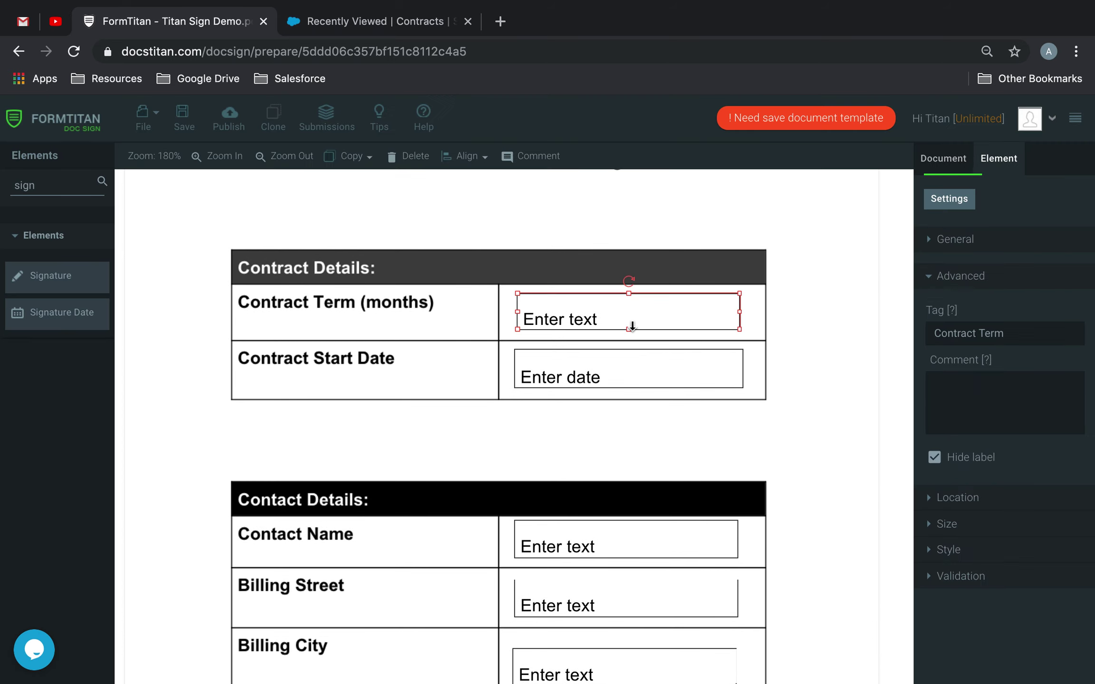
{"action": "left_click", "coordinate": [935, 240]}
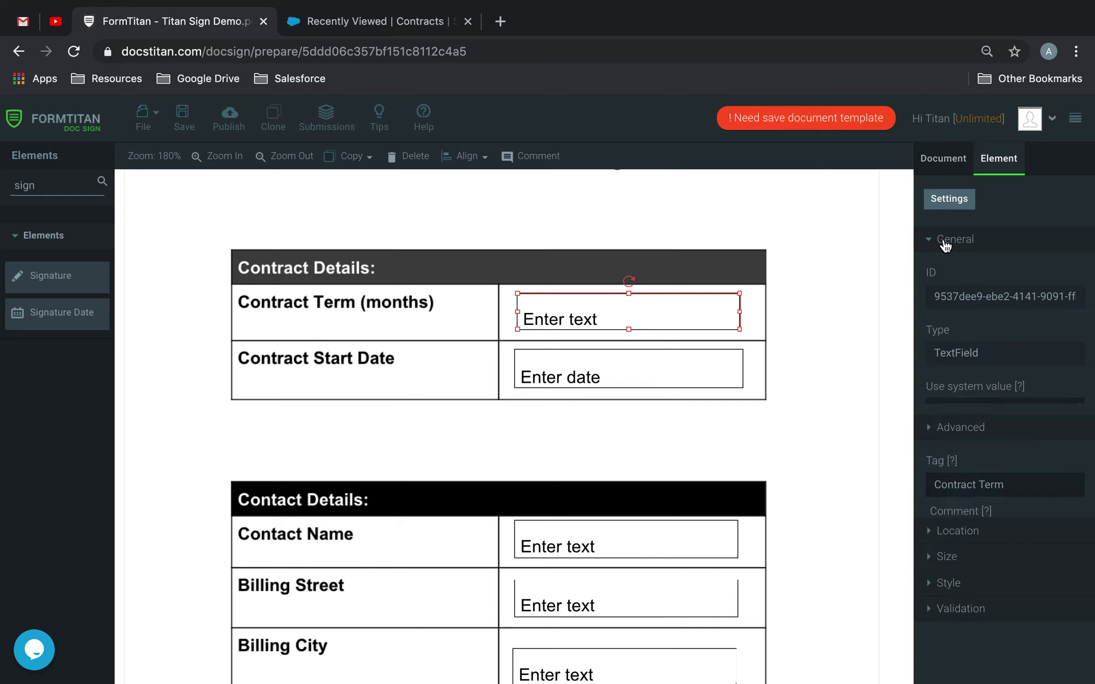
{"action": "left_click", "coordinate": [679, 480]}
{"action": "left_click", "coordinate": [664, 311]}
{"action": "left_click", "coordinate": [649, 365], "text": "shift"}
{"action": "left_click", "coordinate": [634, 539], "text": "shift"}
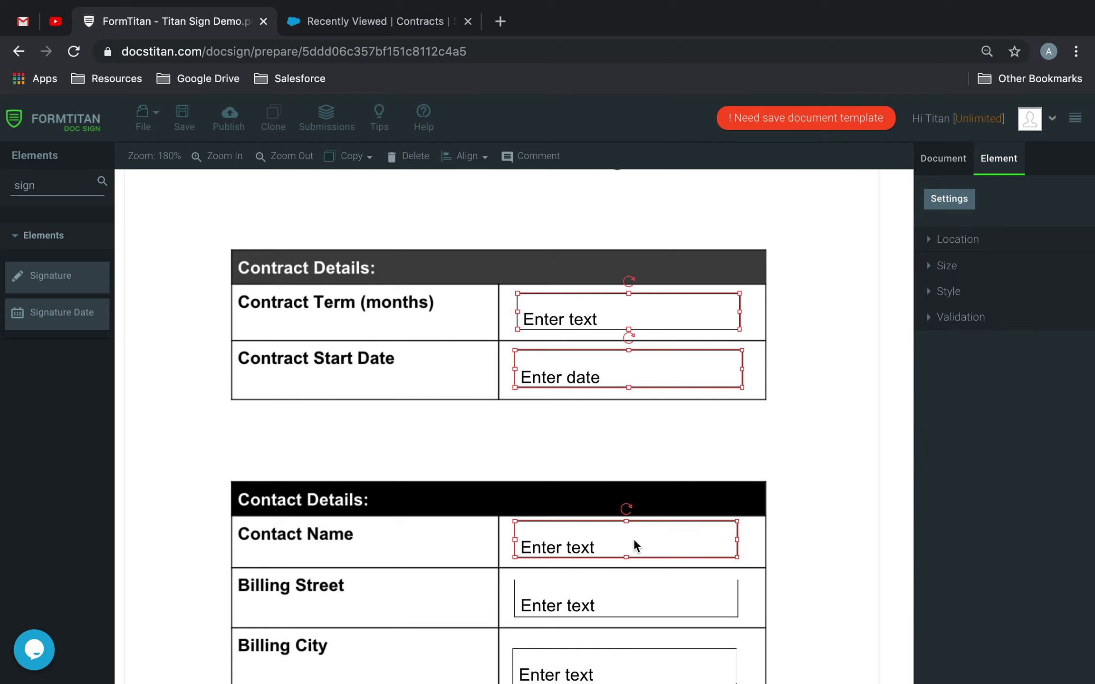
{"action": "left_click", "coordinate": [625, 586], "text": "shift"}
{"action": "scroll", "coordinate": [625, 587], "scroll_direction": "down", "scroll_amount": 4}
{"action": "left_click", "coordinate": [631, 495], "text": "shift"}
{"action": "scroll", "coordinate": [631, 567], "scroll_direction": "down", "scroll_amount": 7}
{"action": "left_click", "coordinate": [617, 611], "text": "shift"}
{"action": "scroll", "coordinate": [617, 611], "scroll_direction": "down", "scroll_amount": 6}
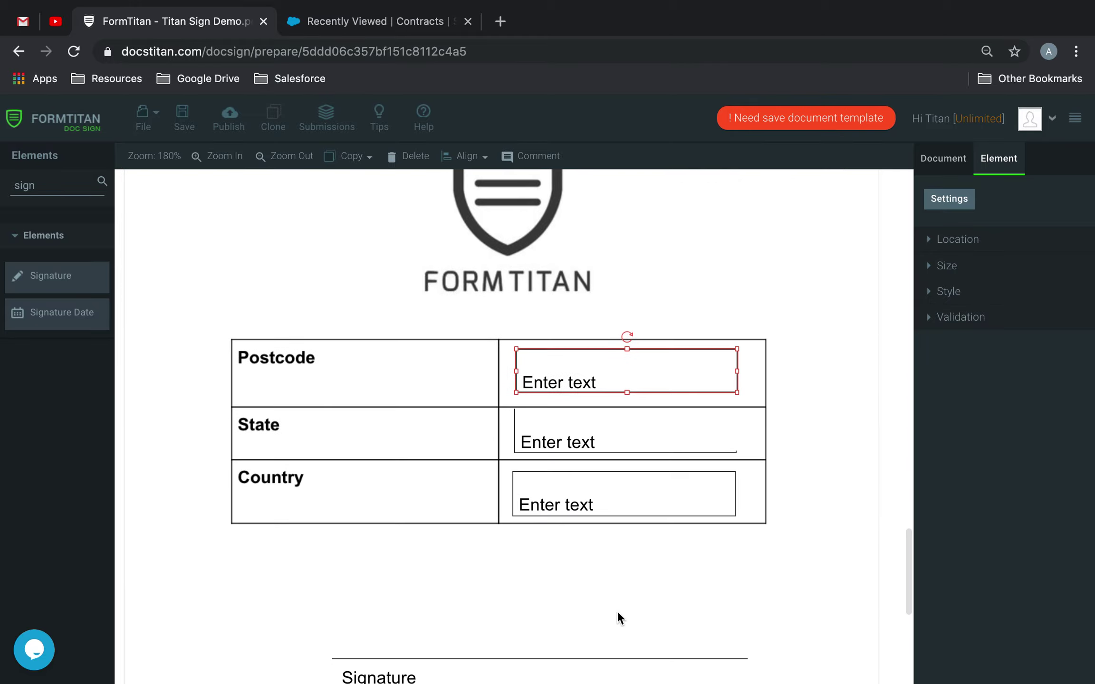
{"action": "left_click", "coordinate": [661, 426], "text": "shift"}
{"action": "left_click", "coordinate": [643, 480], "text": "shift"}
{"action": "scroll", "coordinate": [643, 511], "scroll_direction": "down", "scroll_amount": 4}
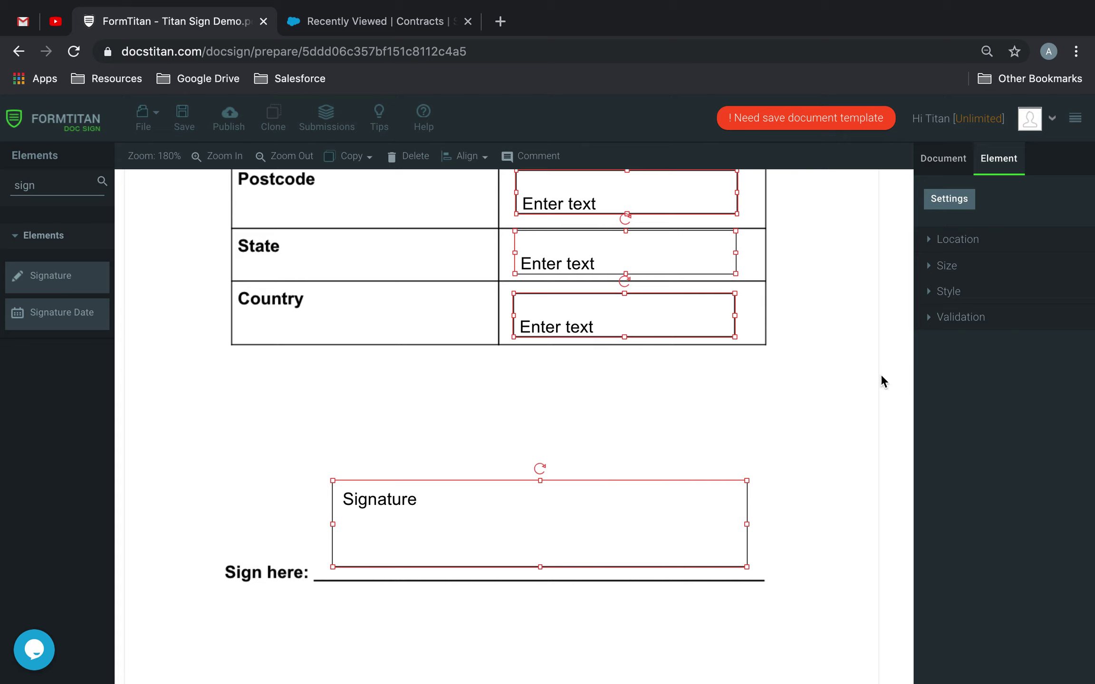
{"action": "left_click", "coordinate": [947, 159]}
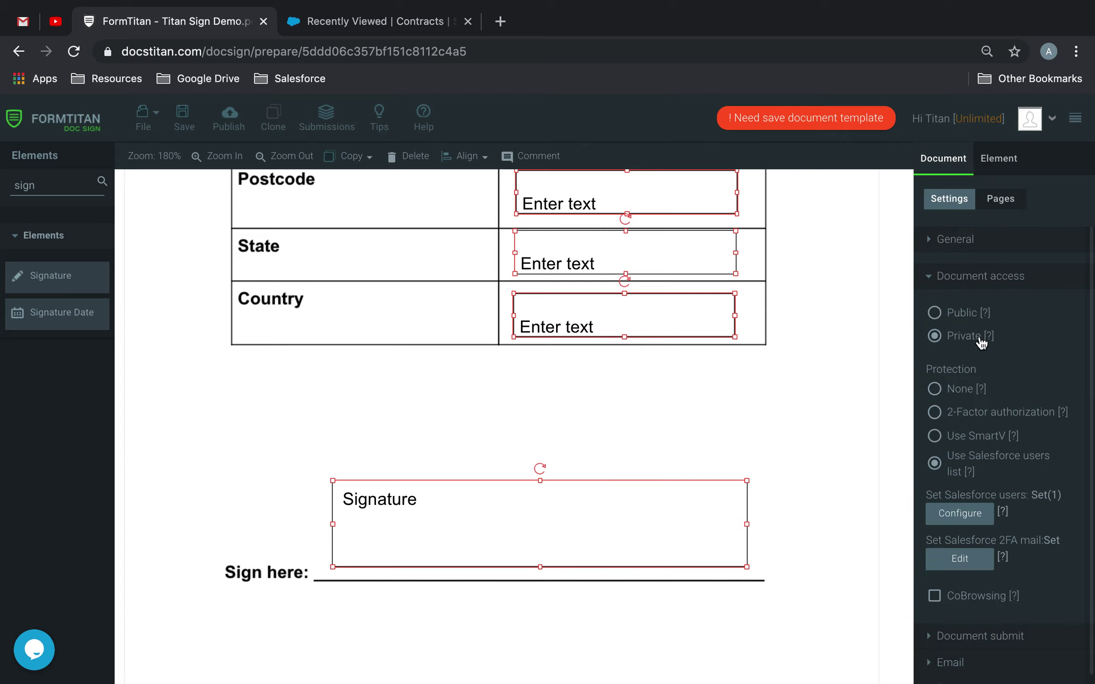
{"action": "scroll", "coordinate": [979, 361], "scroll_direction": "down", "scroll_amount": 1}
{"action": "scroll", "coordinate": [982, 378], "scroll_direction": "up", "scroll_amount": 1}
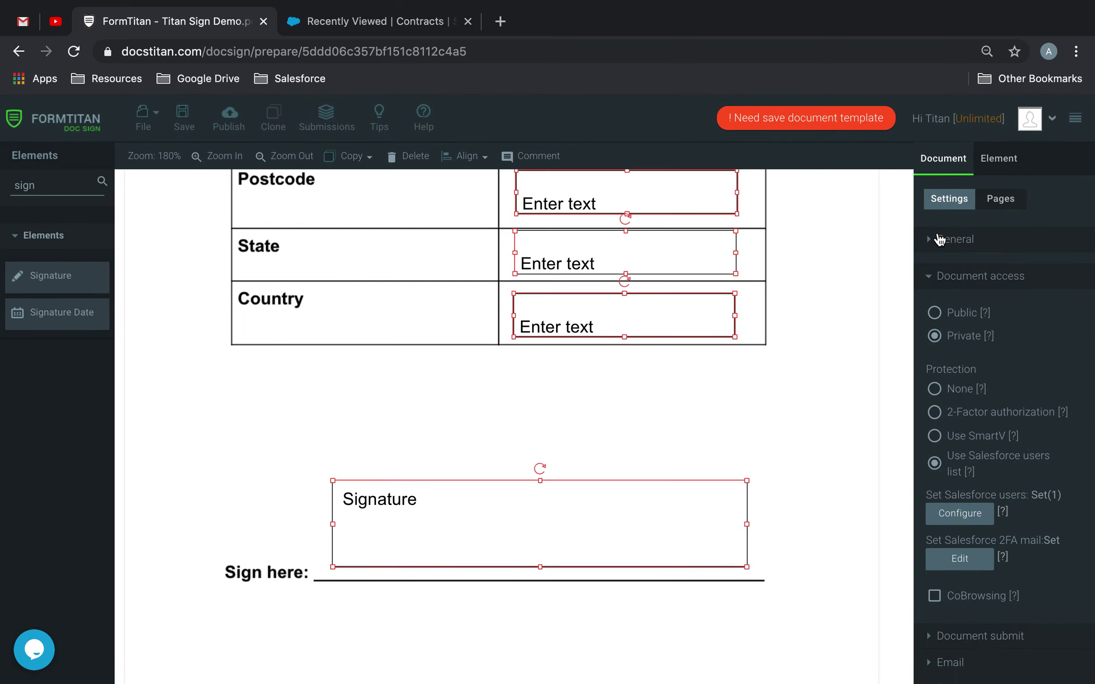
{"action": "left_click", "coordinate": [938, 244]}
{"action": "scroll", "coordinate": [982, 405], "scroll_direction": "down", "scroll_amount": 1}
{"action": "left_click", "coordinate": [967, 589]}
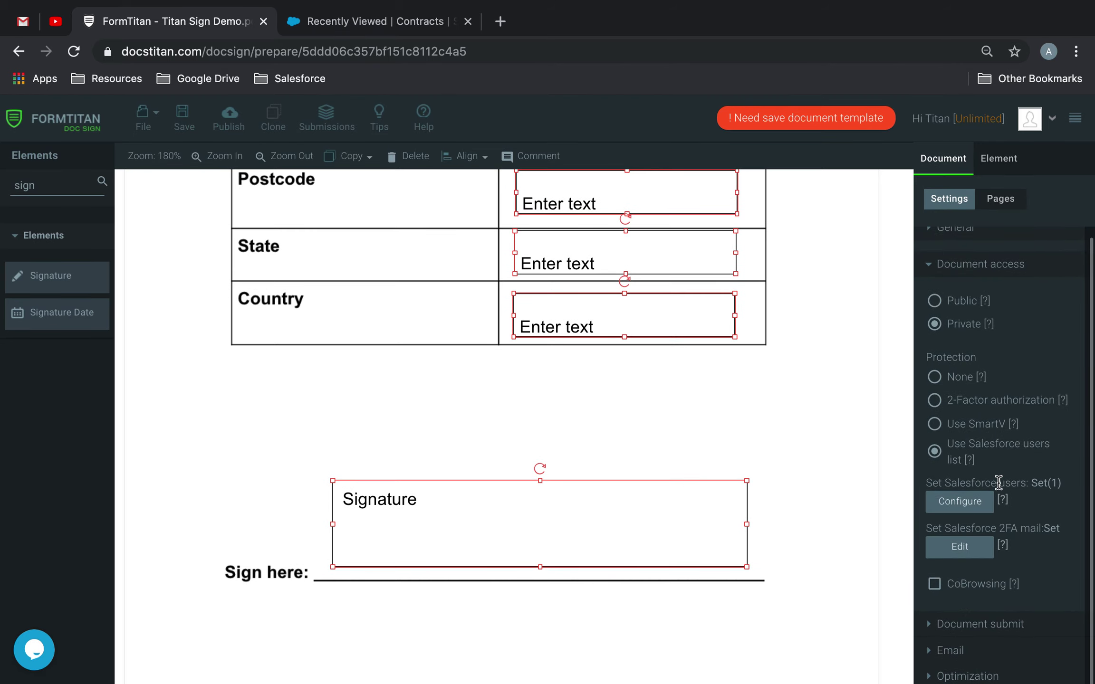
{"action": "left_click", "coordinate": [966, 623]}
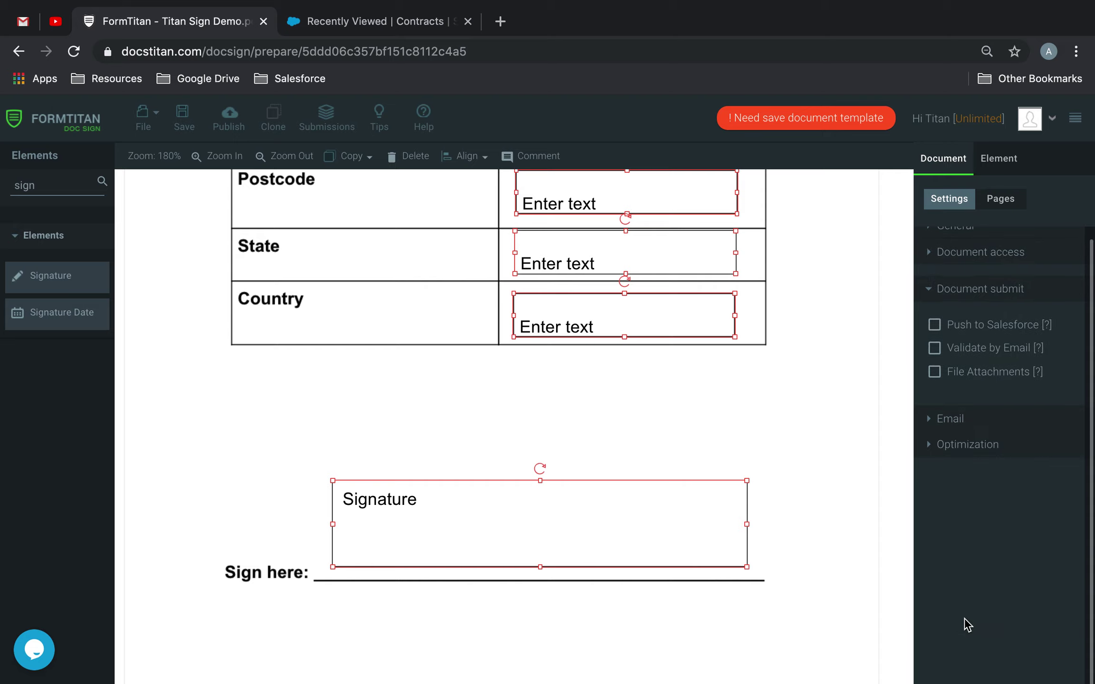
{"action": "left_click", "coordinate": [958, 424]}
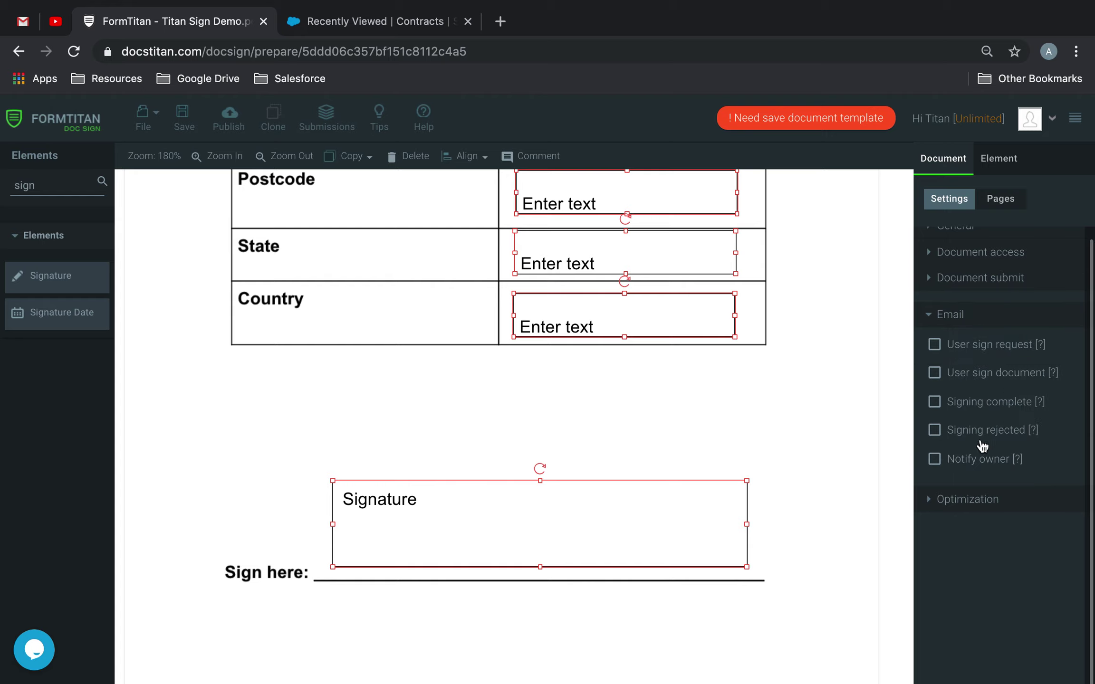
{"action": "left_click", "coordinate": [972, 322]}
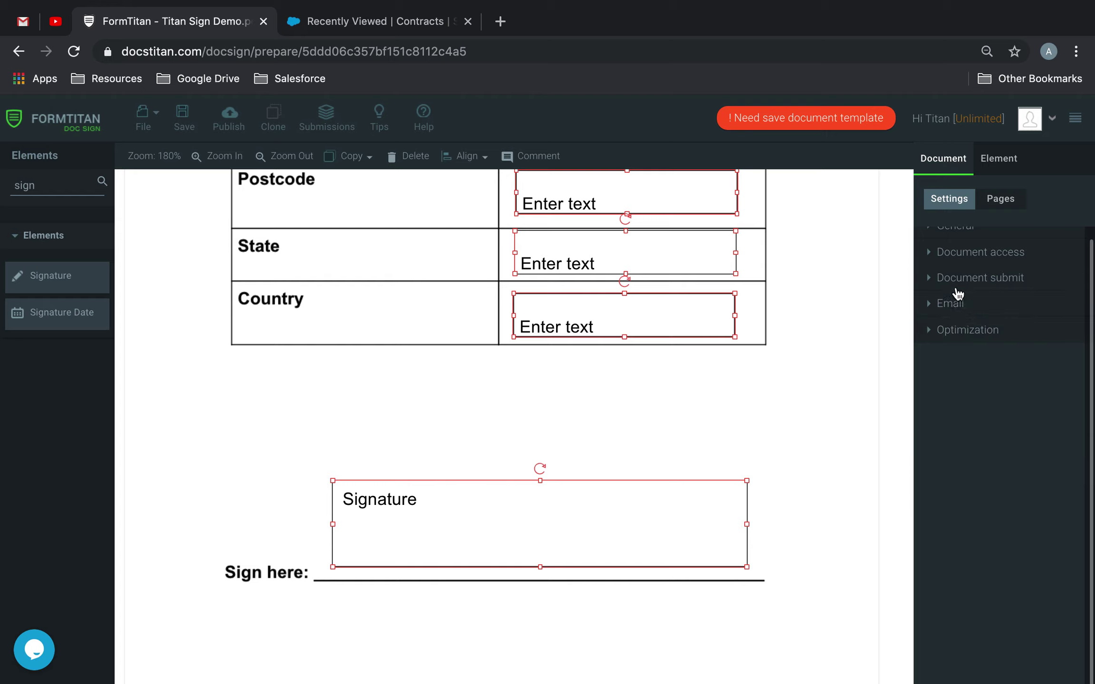
{"action": "scroll", "coordinate": [639, 356], "scroll_direction": "up", "scroll_amount": 15}
Step: Switch document protection to None and back to Use Salesforce users list
{"action": "scroll", "coordinate": [639, 356], "scroll_direction": "up", "scroll_amount": 5}
{"action": "scroll", "coordinate": [639, 356], "scroll_direction": "down", "scroll_amount": 12}
{"action": "scroll", "coordinate": [1012, 308], "scroll_direction": "up", "scroll_amount": 1}
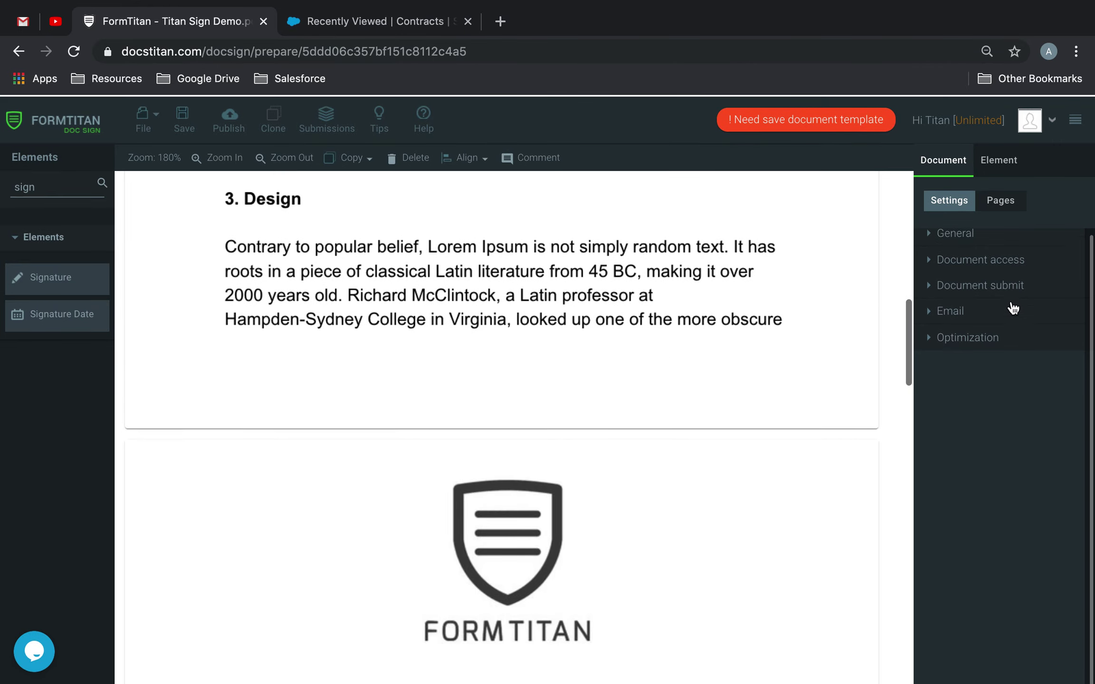
{"action": "left_click", "coordinate": [955, 238]}
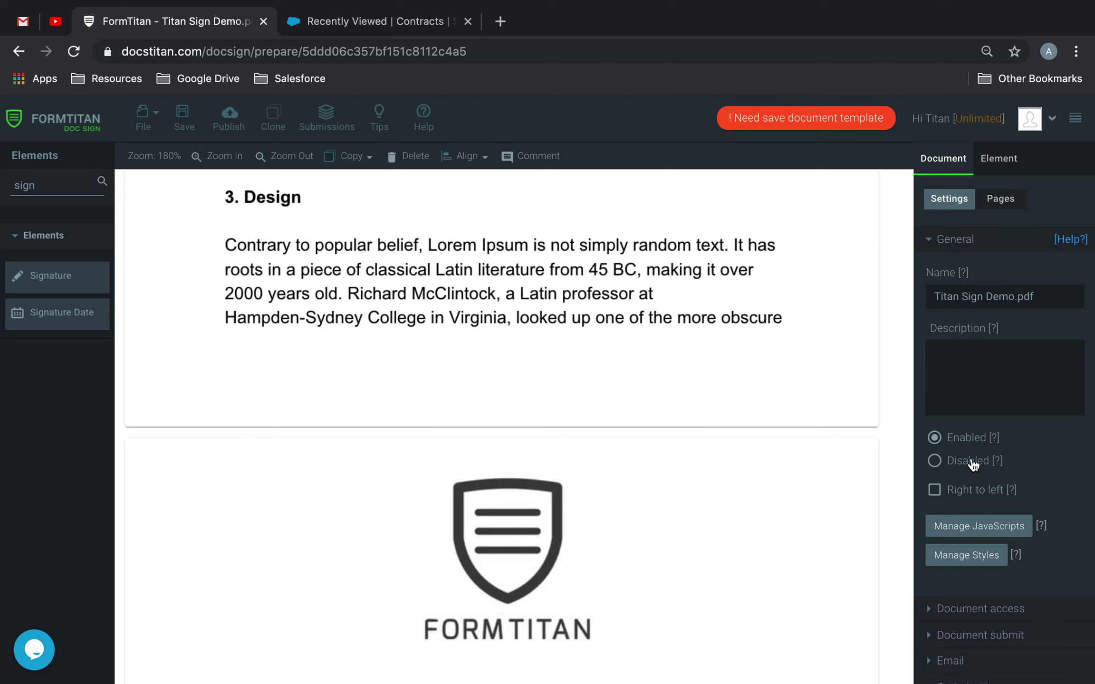
{"action": "left_click", "coordinate": [960, 595]}
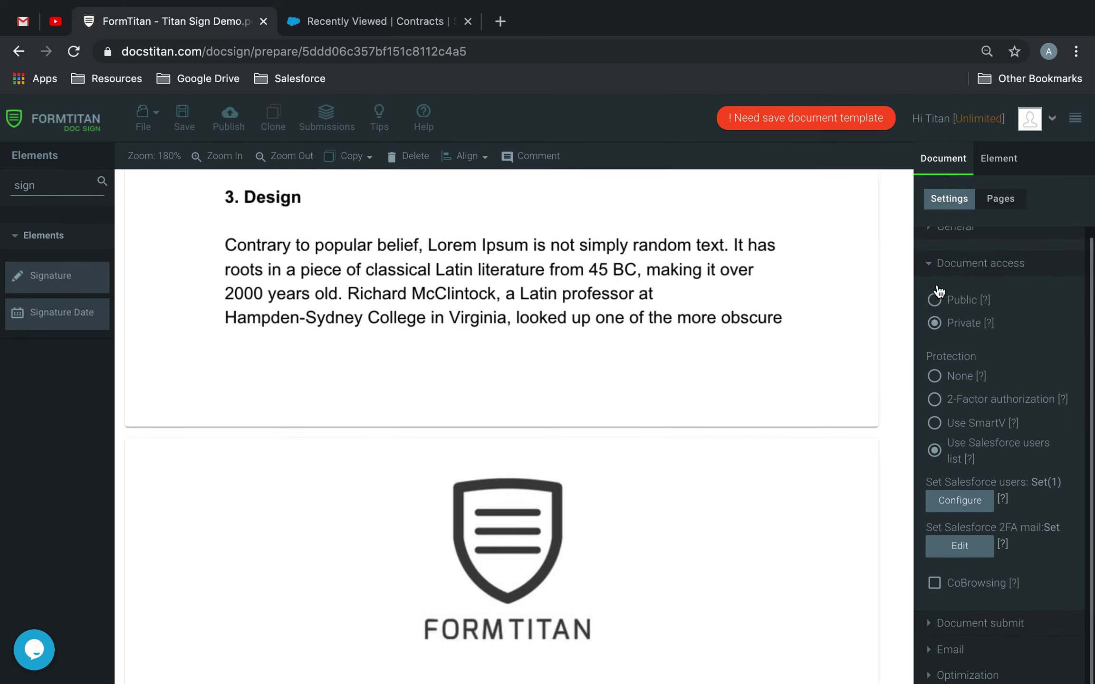
{"action": "left_click", "coordinate": [934, 378]}
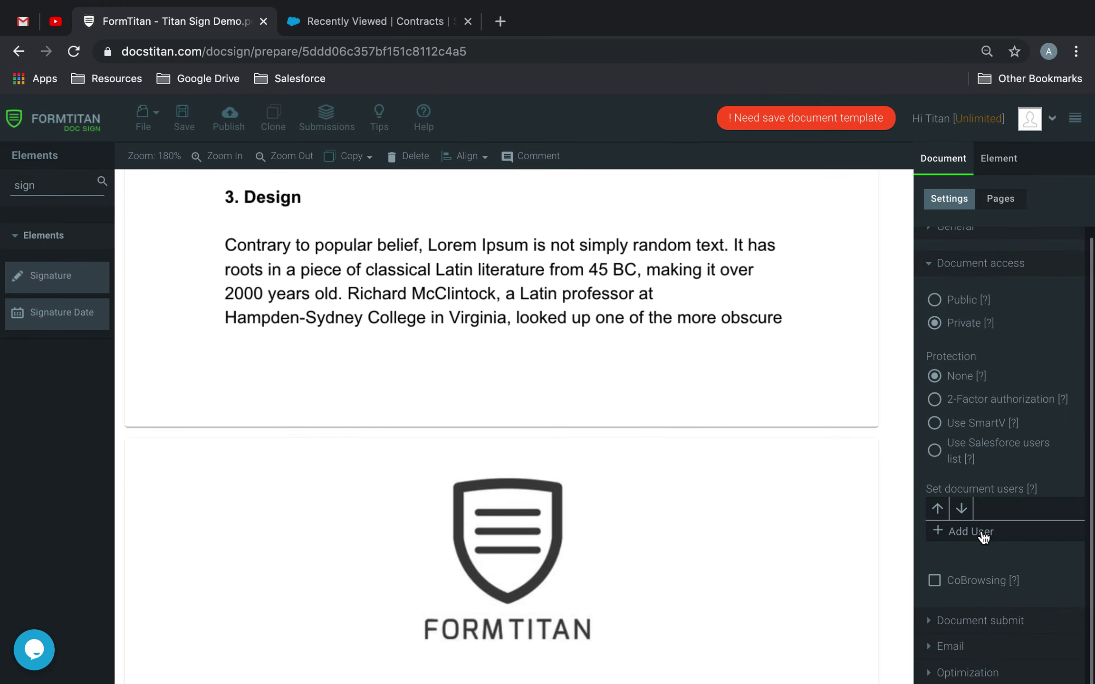
{"action": "scroll", "coordinate": [613, 468], "scroll_direction": "down", "scroll_amount": 10}
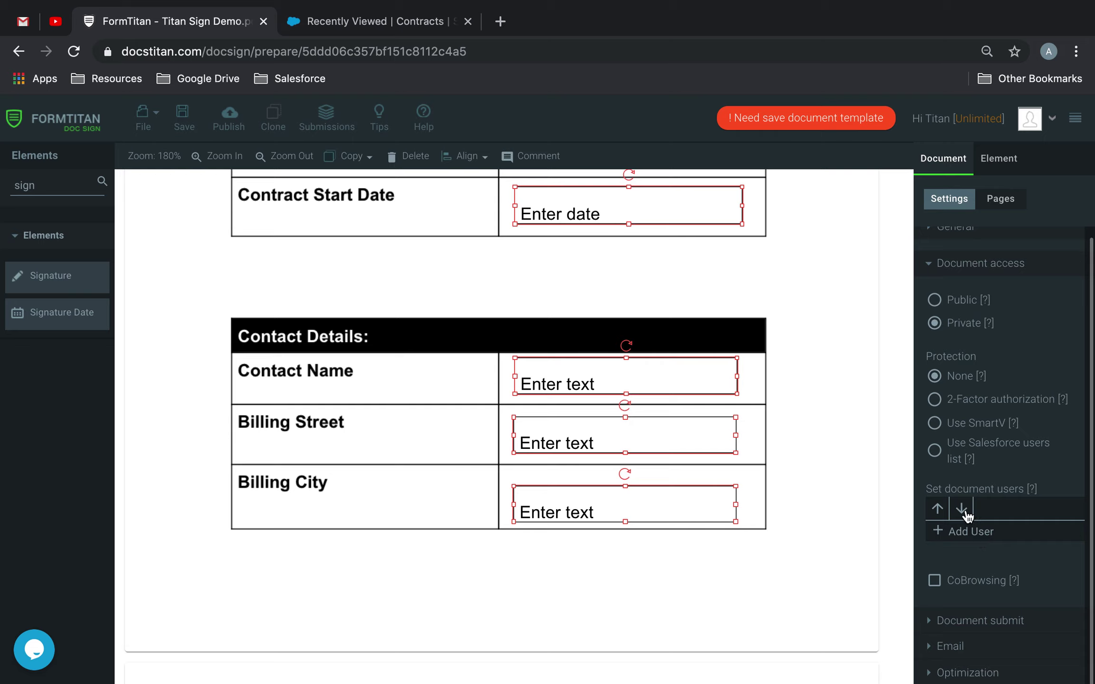
{"action": "left_click", "coordinate": [936, 453]}
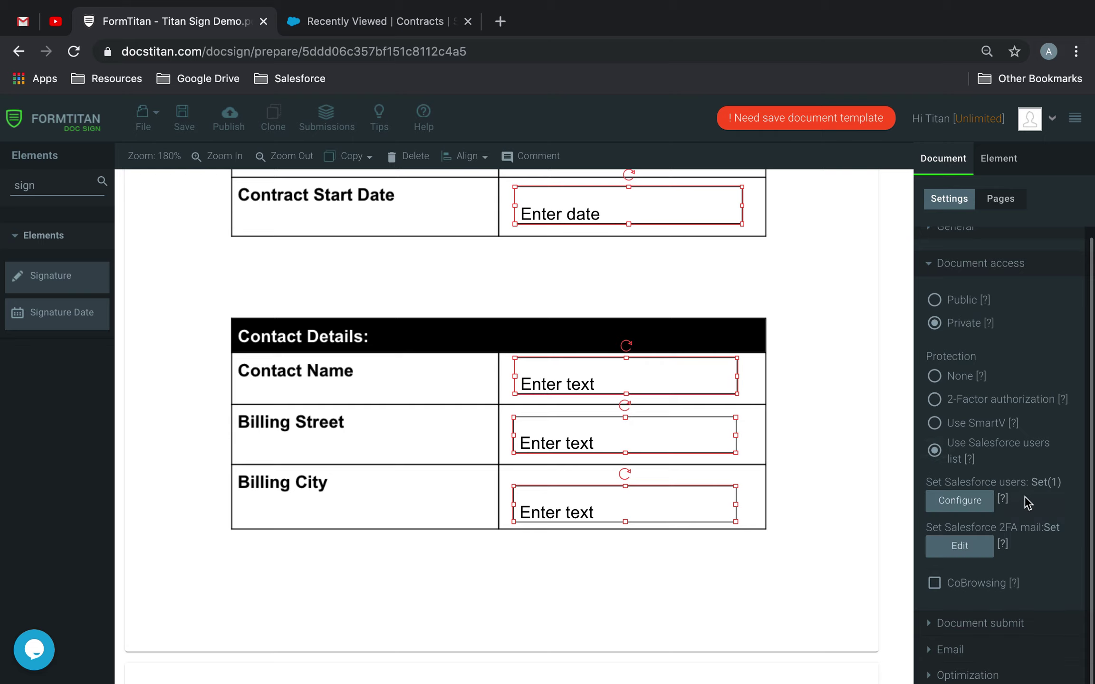
Step: Re-tick the listed Salesforce user in the users configuration and apply it
{"action": "left_click", "coordinate": [804, 472]}
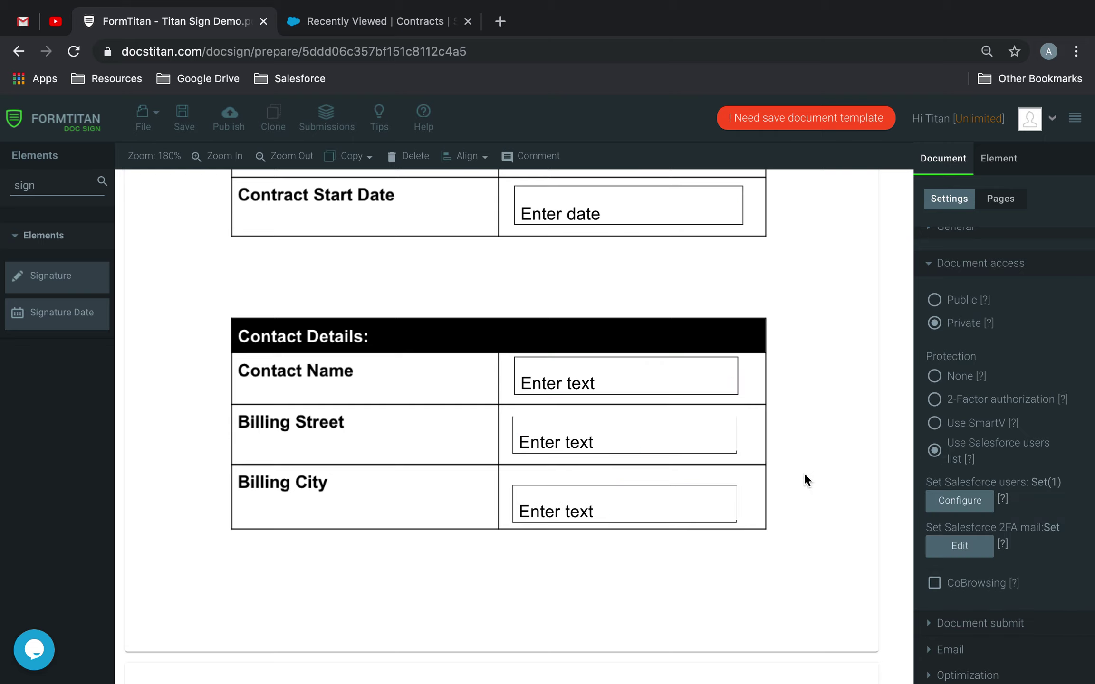
{"action": "left_click", "coordinate": [967, 512]}
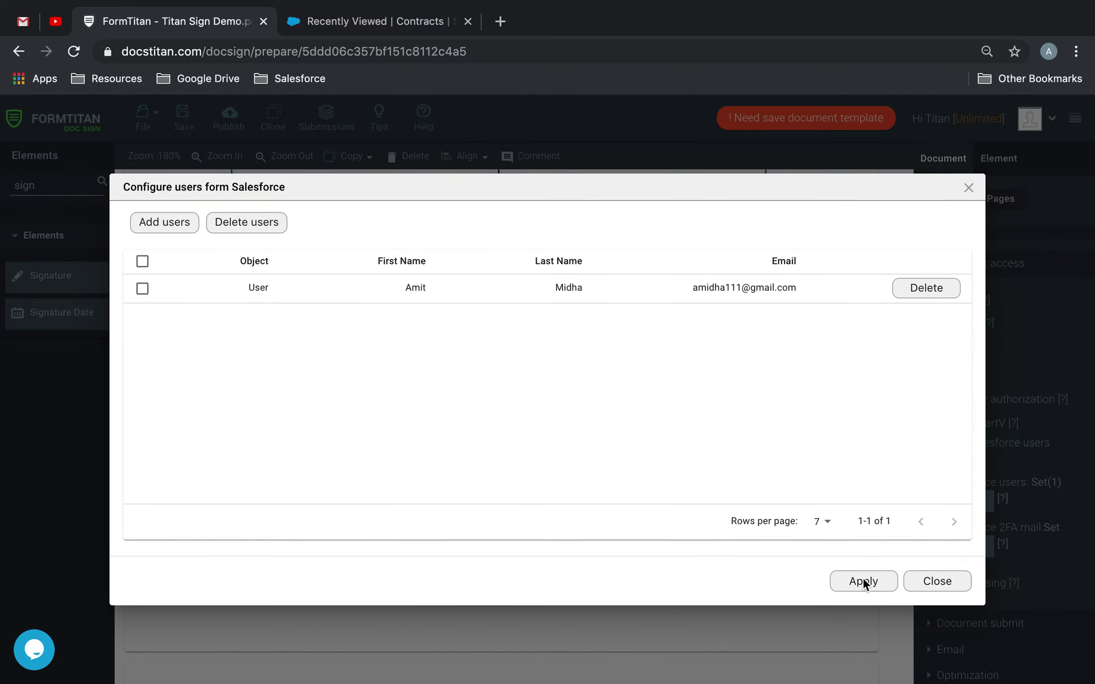
{"action": "left_click", "coordinate": [142, 288]}
{"action": "left_click", "coordinate": [846, 570]}
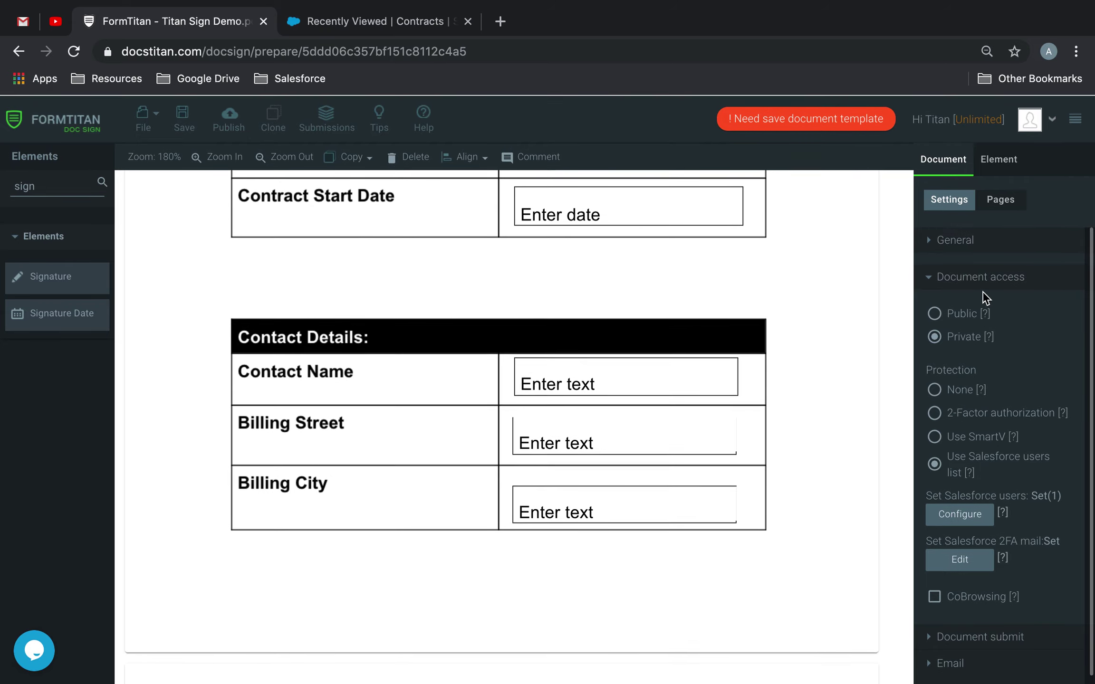
{"action": "left_click", "coordinate": [976, 276]}
Step: Enable Push to Salesforce with Contract as the target object
{"action": "left_click", "coordinate": [992, 293]}
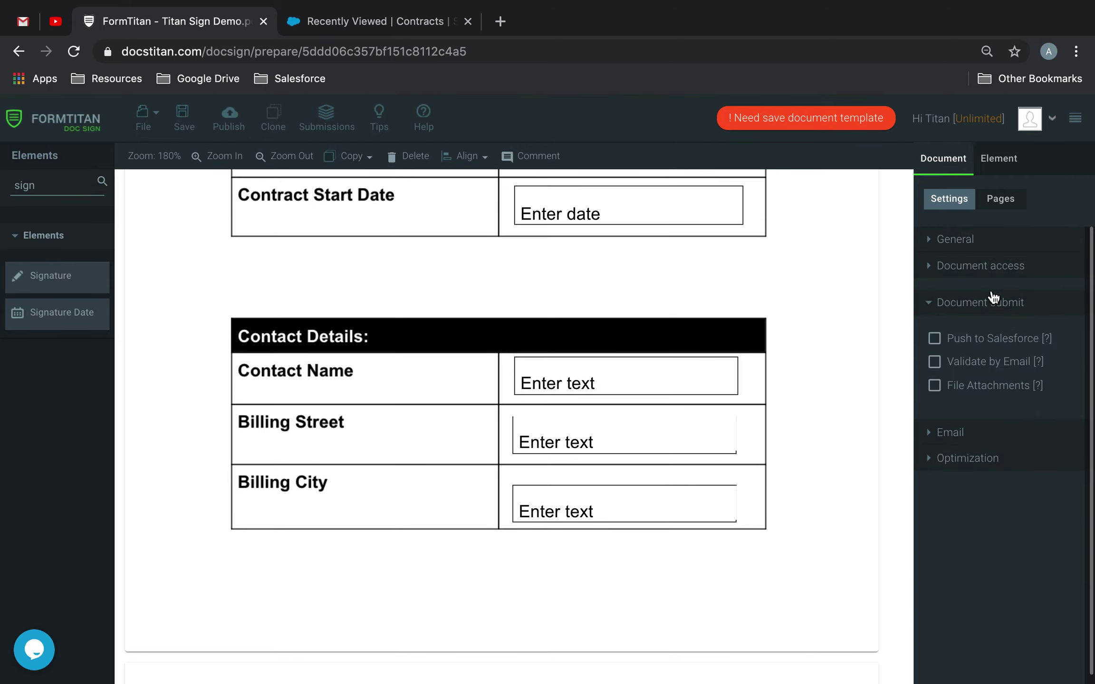
{"action": "left_click", "coordinate": [934, 339]}
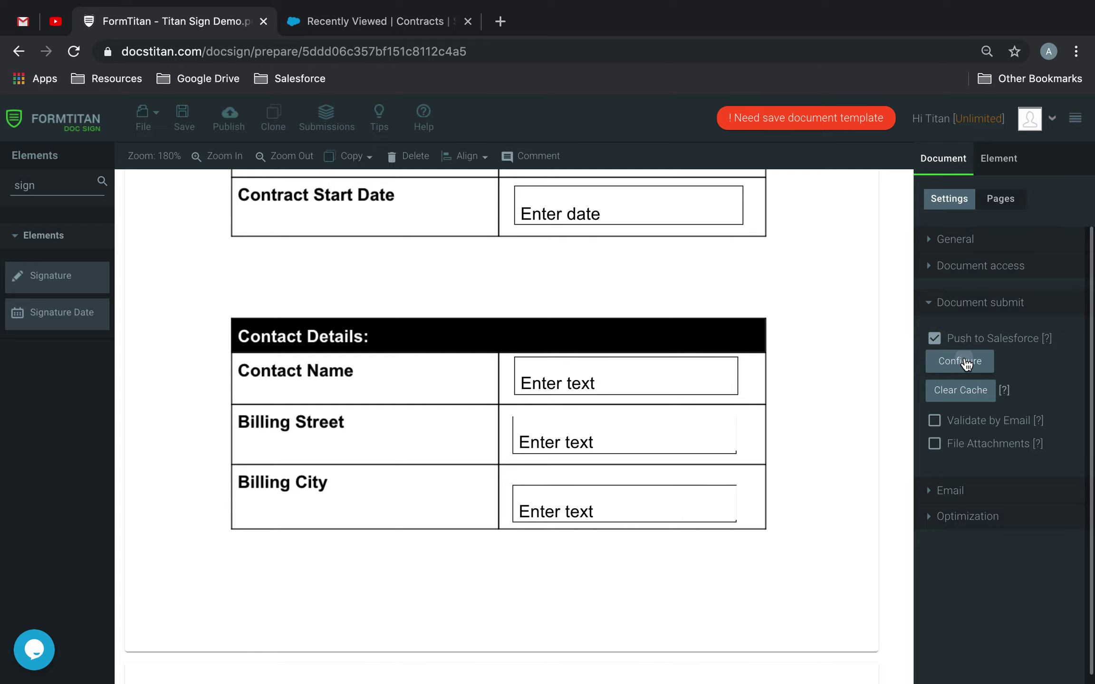
{"action": "left_click", "coordinate": [965, 361]}
{"action": "left_click", "coordinate": [345, 350]}
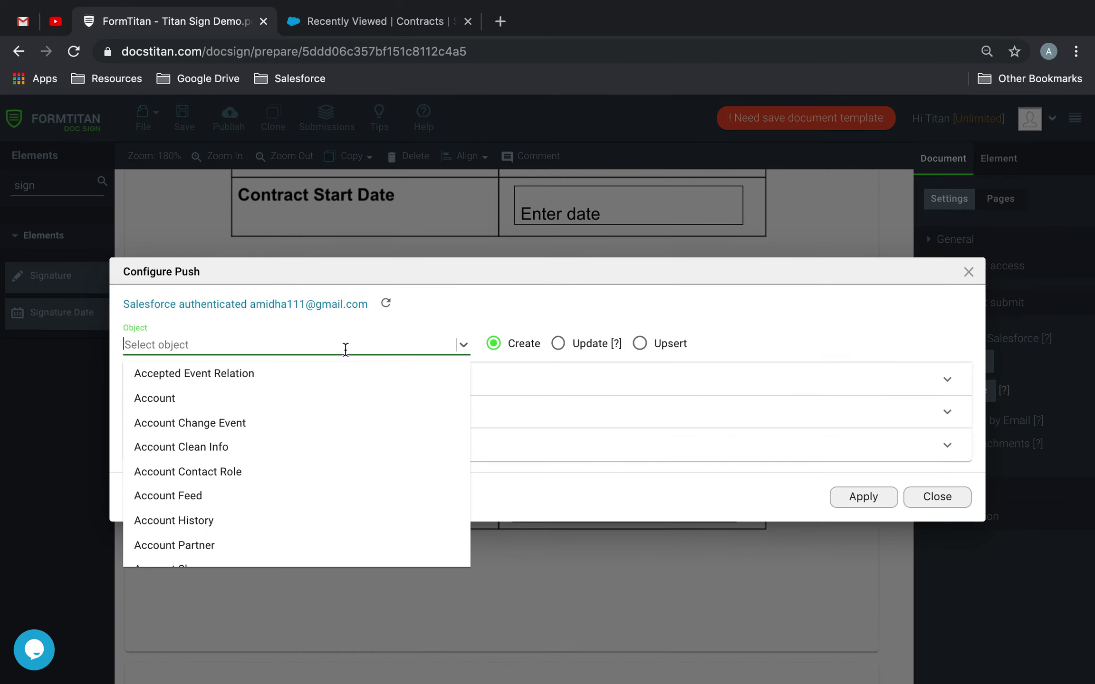
{"action": "type", "text": "contra"}
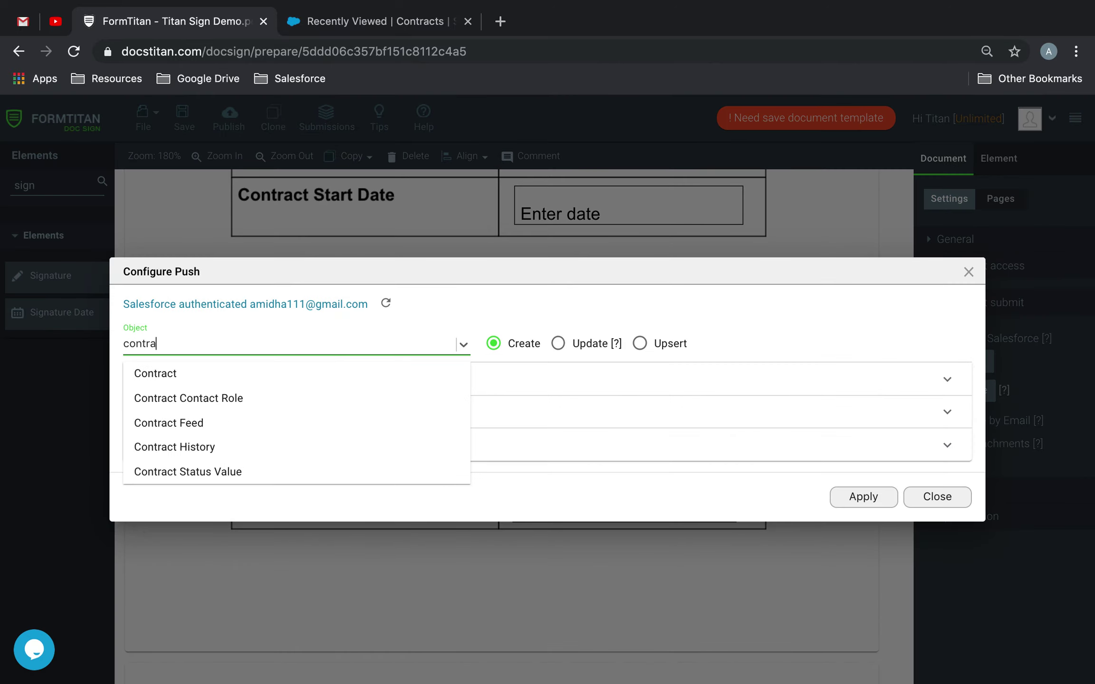
{"action": "left_click", "coordinate": [276, 375]}
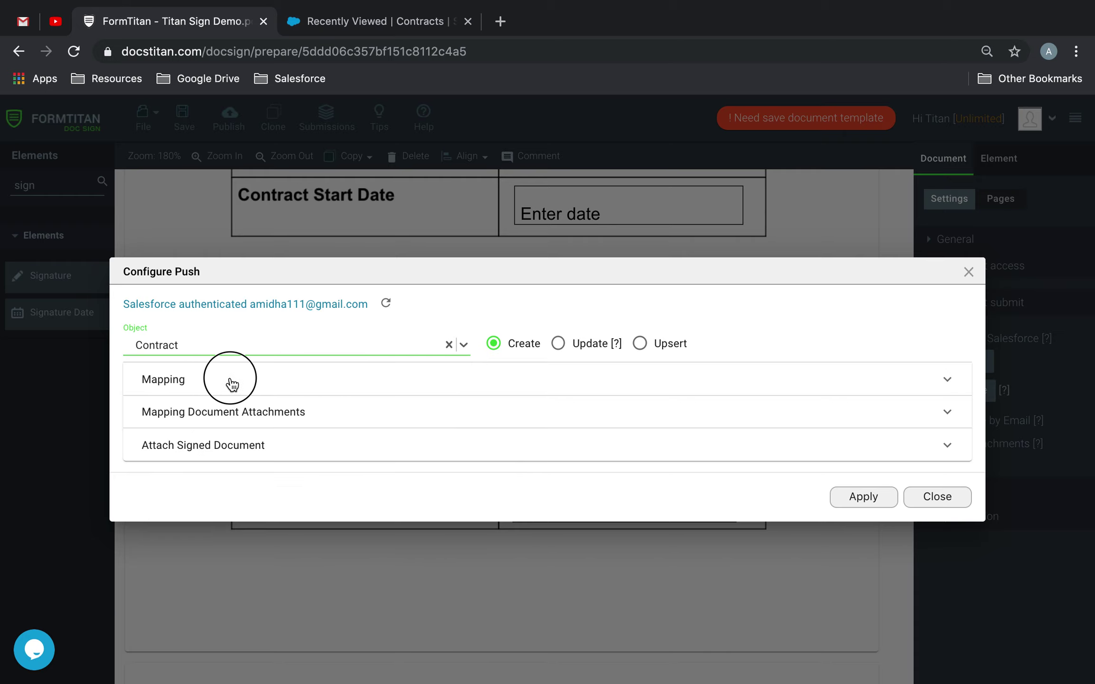
{"action": "left_click", "coordinate": [233, 384]}
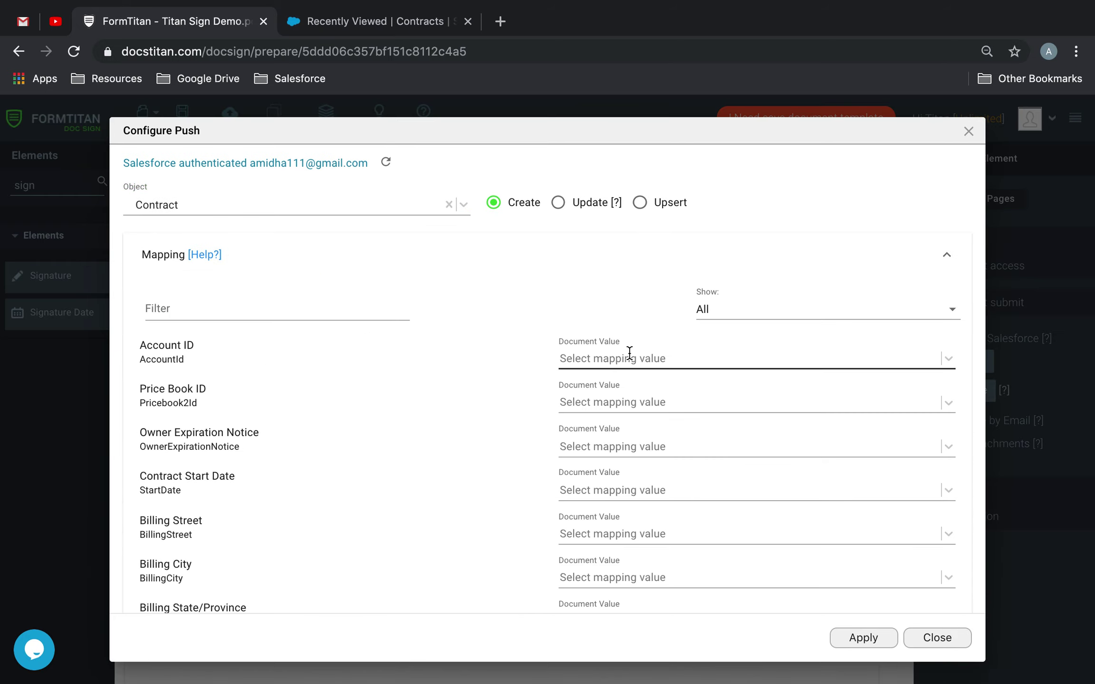
Step: Map Account ID to a static value holding the Formtitan account's Salesforce record ID
{"action": "left_click", "coordinate": [629, 356]}
{"action": "type", "text": "va"}
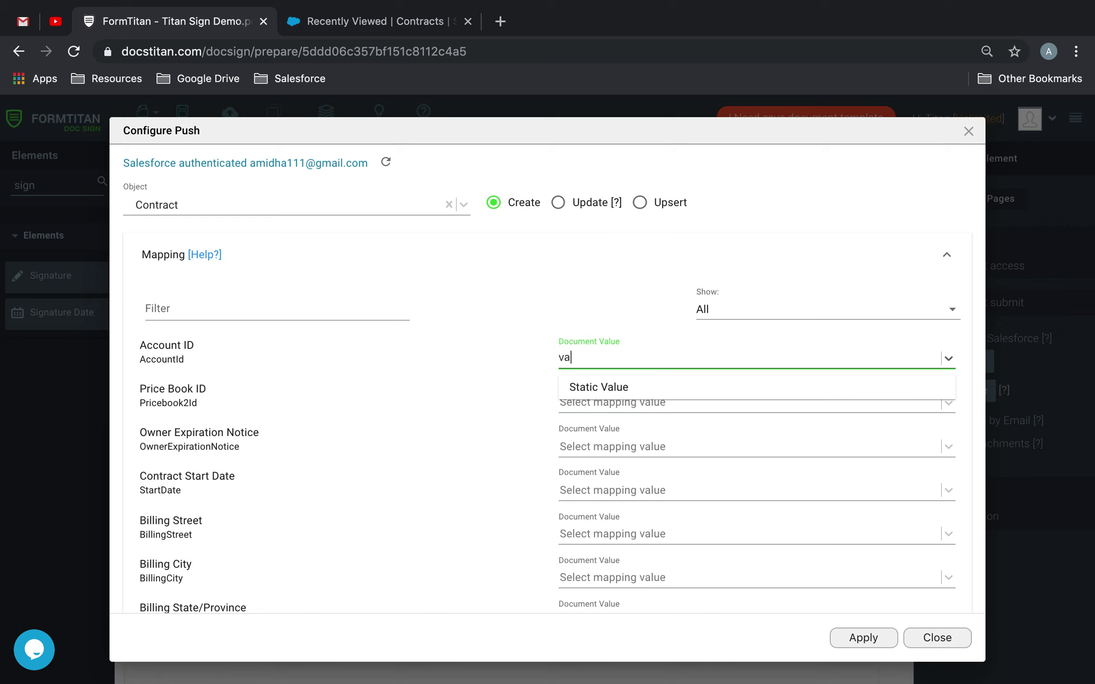
{"action": "type", "text": "l"}
{"action": "left_click", "coordinate": [611, 385]}
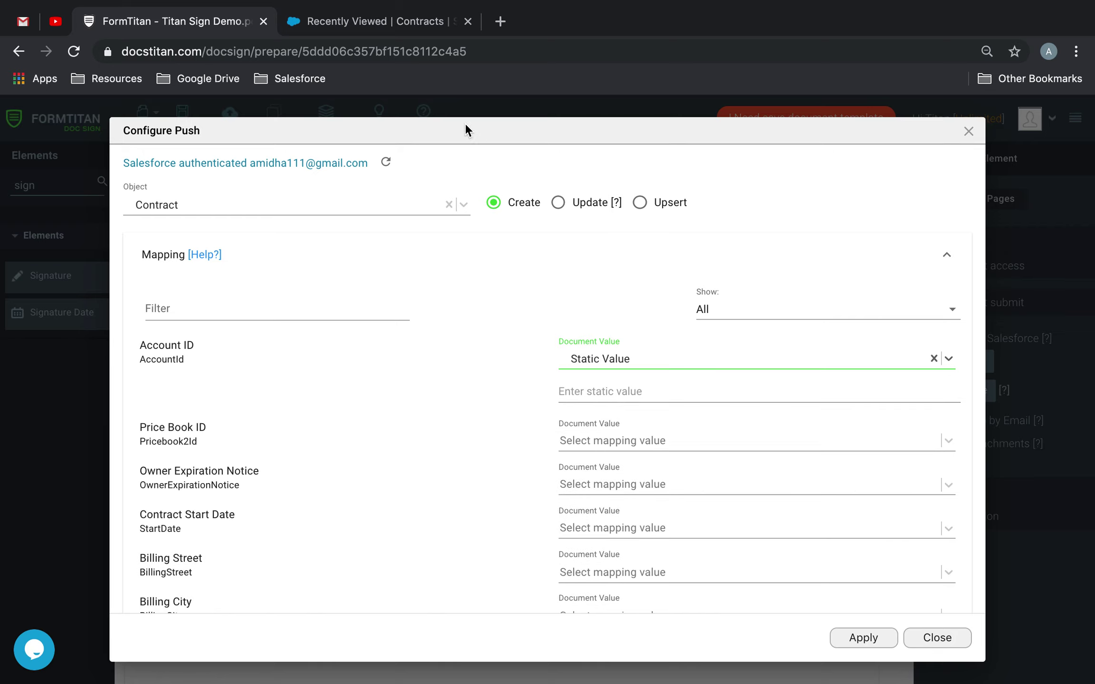
{"action": "left_click", "coordinate": [361, 22]}
{"action": "left_click", "coordinate": [323, 297]}
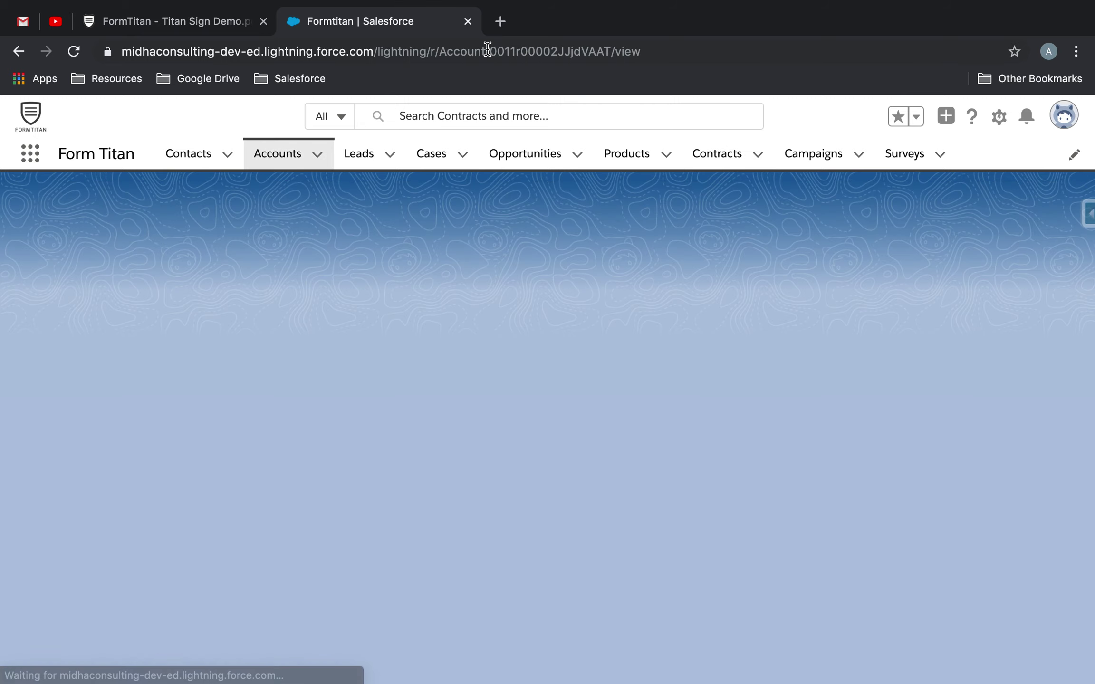
{"action": "double_click", "coordinate": [521, 47]}
{"action": "key", "text": "super+c"}
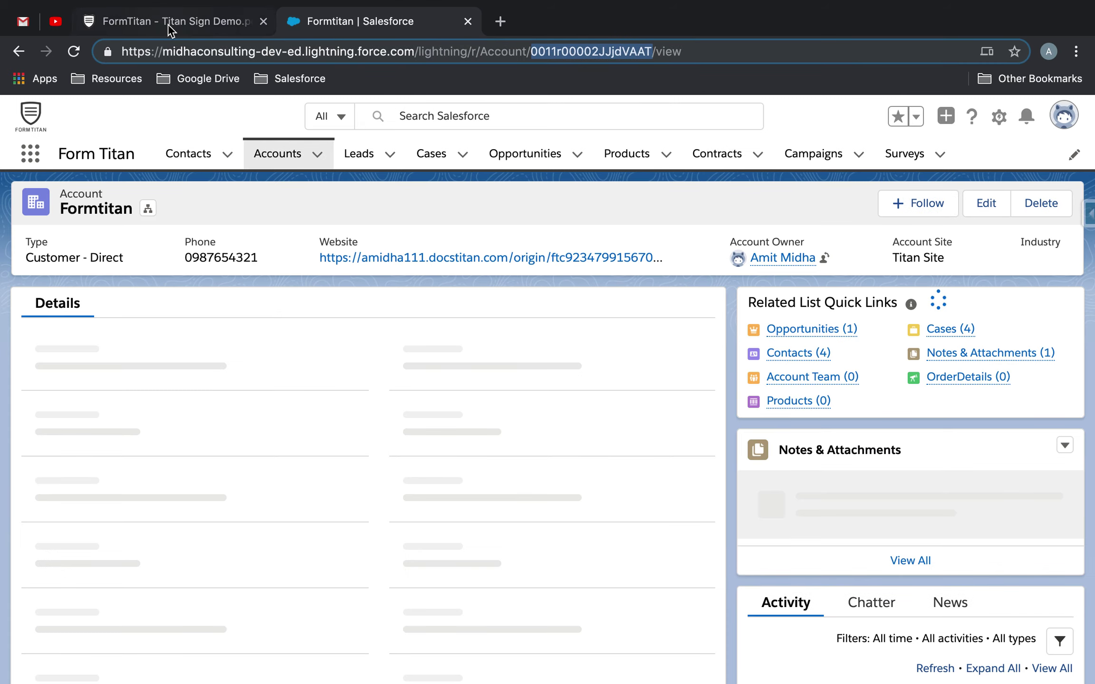
{"action": "left_click", "coordinate": [167, 21]}
{"action": "left_click", "coordinate": [619, 386]}
{"action": "key", "text": "super+v"}
Step: Map Contract Start Date, Billing Street and Billing City to the document's date, Street and City fields
{"action": "scroll", "coordinate": [630, 468], "scroll_direction": "down", "scroll_amount": 3}
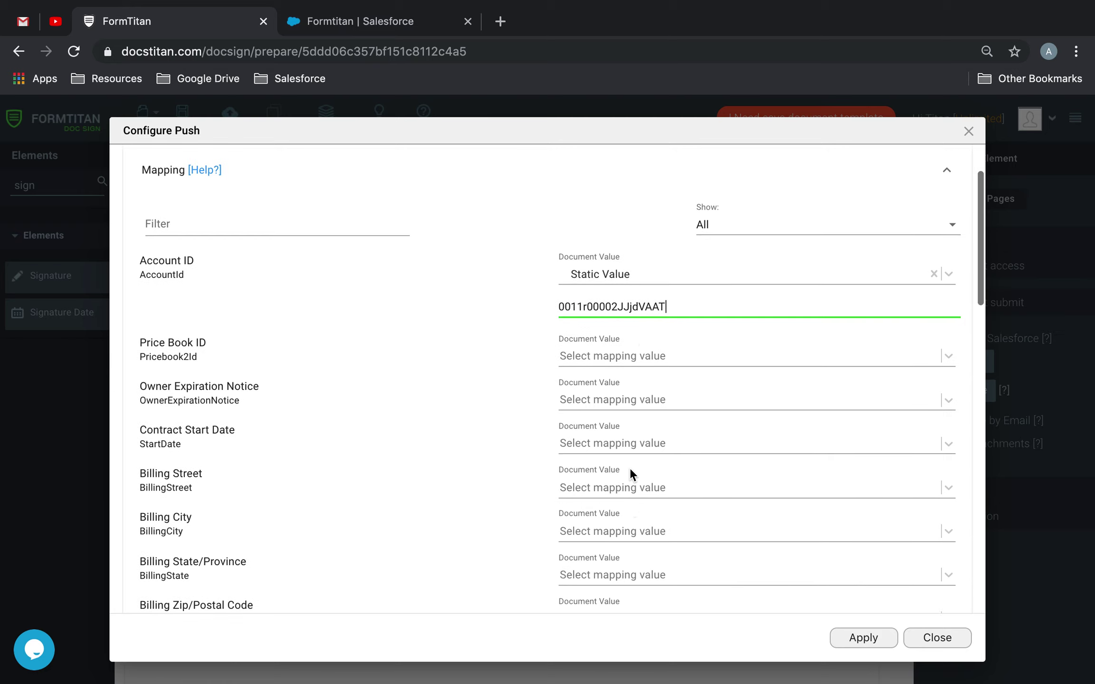
{"action": "left_click", "coordinate": [626, 389]}
{"action": "type", "text": "star"}
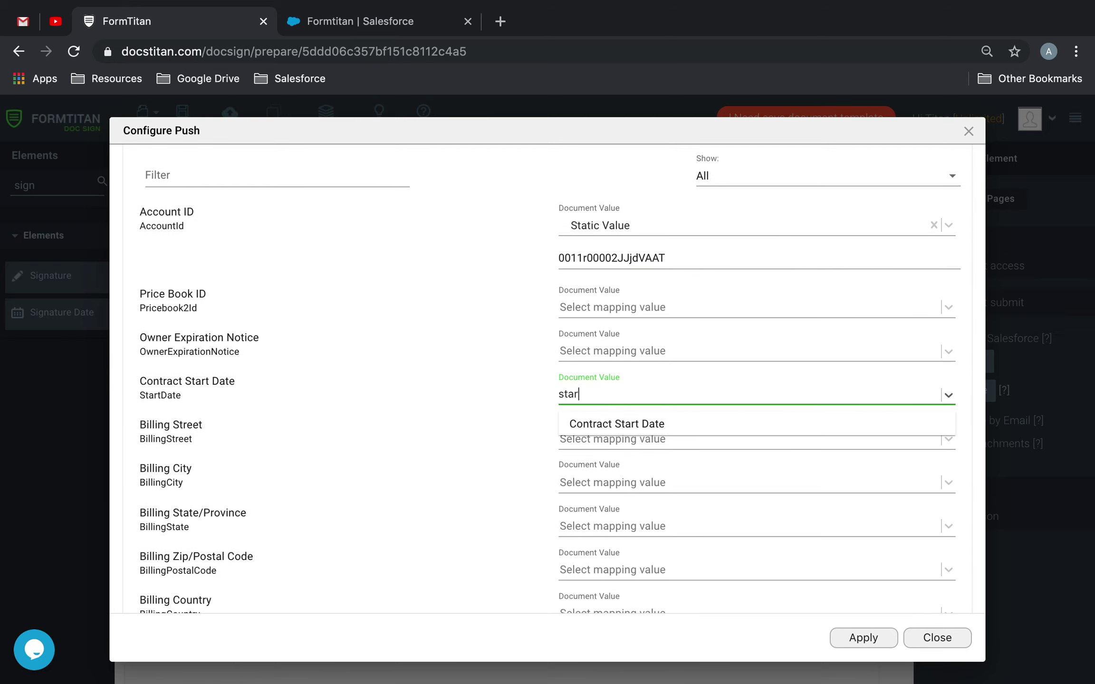
{"action": "left_click", "coordinate": [640, 425]}
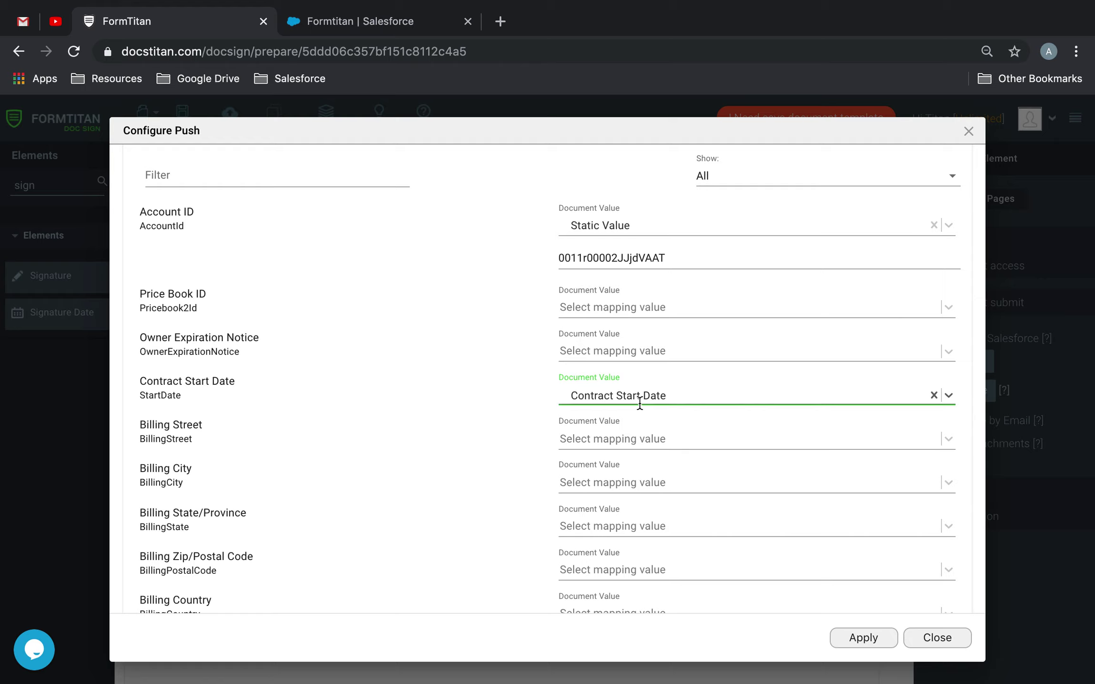
{"action": "left_click", "coordinate": [641, 436]}
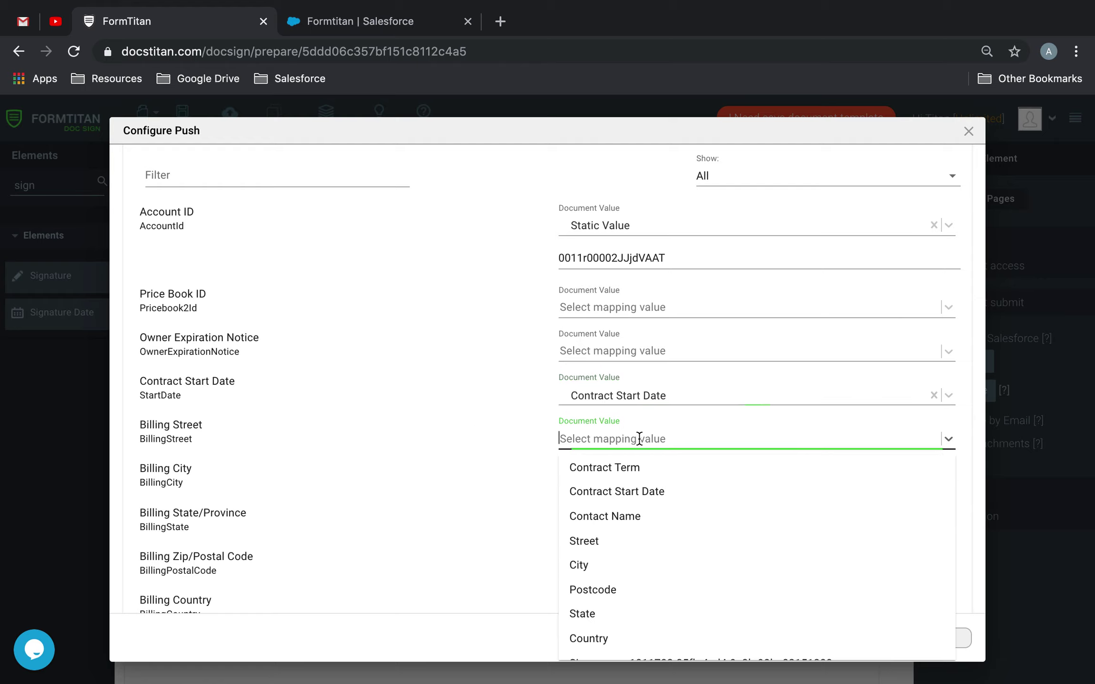
{"action": "type", "text": "street"}
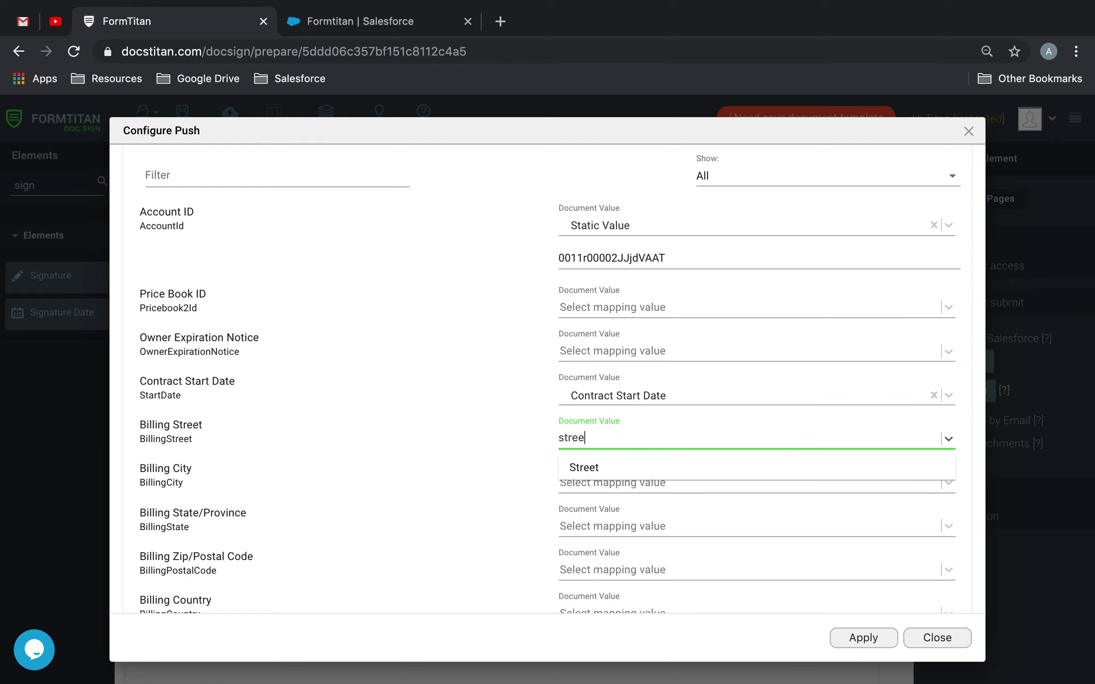
{"action": "left_click", "coordinate": [620, 468]}
{"action": "left_click", "coordinate": [620, 473]}
{"action": "type", "text": "city"}
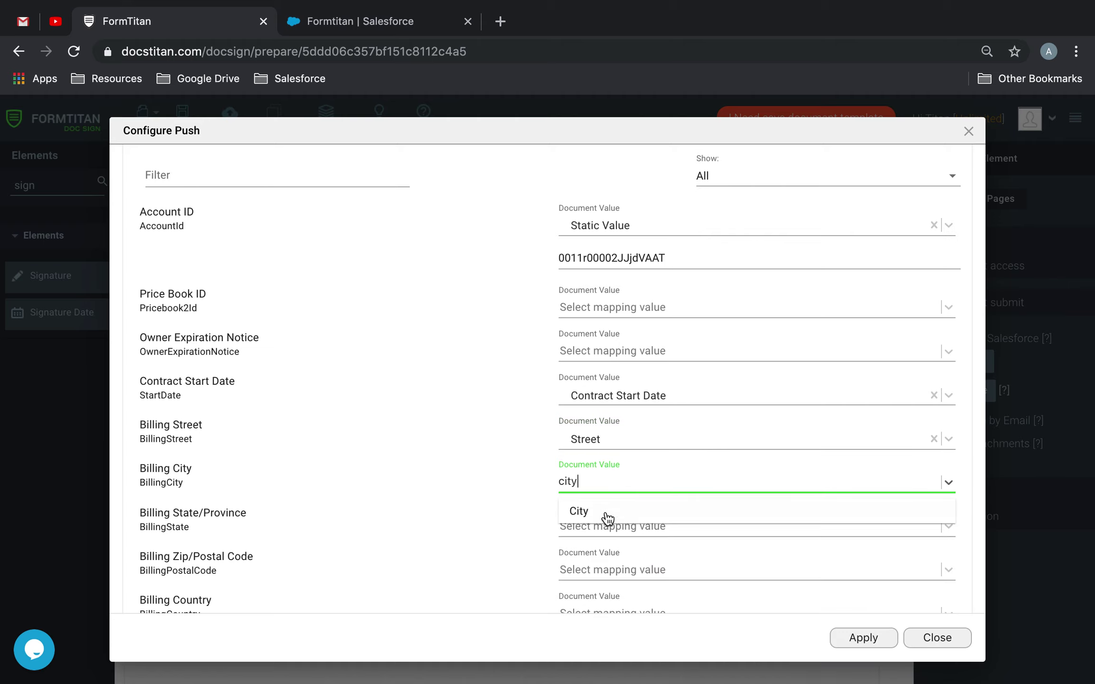
{"action": "left_click", "coordinate": [607, 514]}
Step: Map Billing State/Province, Zip/Postal Code and Country to the State, Postcode and Country fields
{"action": "scroll", "coordinate": [603, 514], "scroll_direction": "down", "scroll_amount": 3}
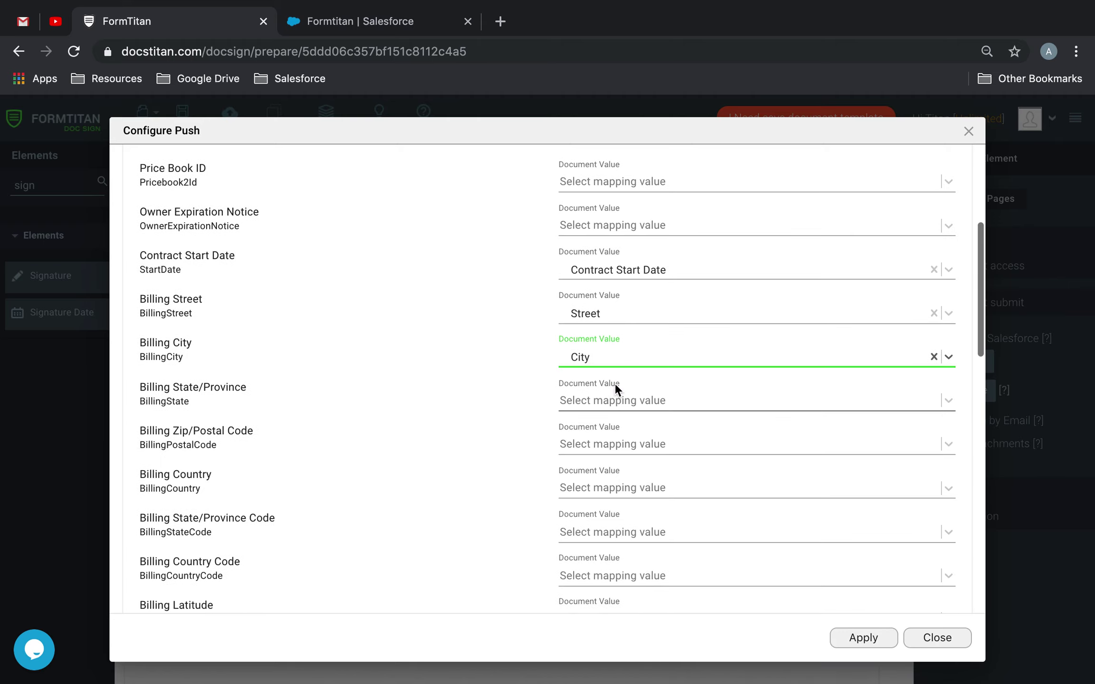
{"action": "left_click", "coordinate": [609, 402]}
{"action": "type", "text": "state"}
{"action": "left_click", "coordinate": [606, 431]}
{"action": "left_click", "coordinate": [628, 442]}
{"action": "type", "text": "post"}
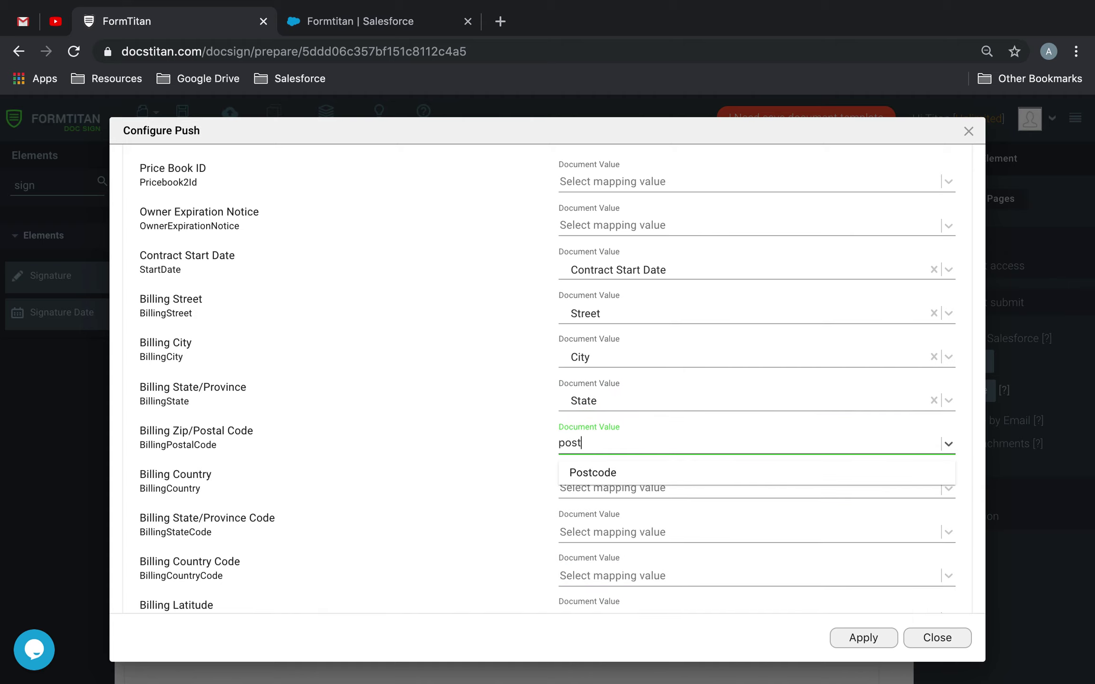
{"action": "left_click", "coordinate": [622, 472]}
{"action": "scroll", "coordinate": [622, 468], "scroll_direction": "down", "scroll_amount": 2}
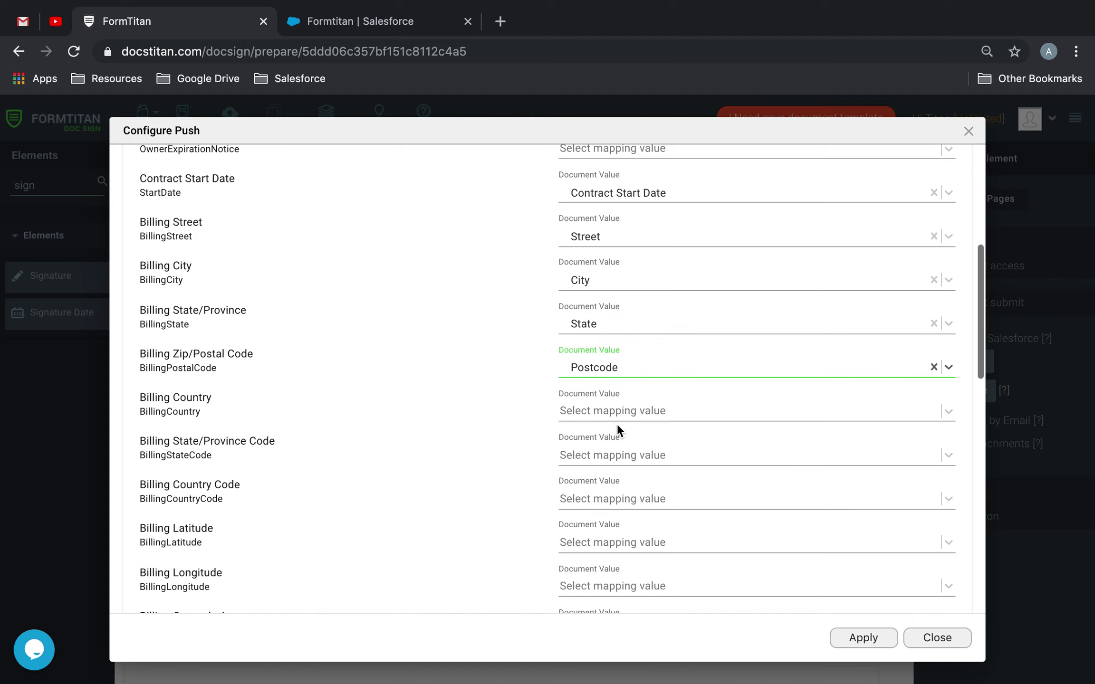
{"action": "left_click", "coordinate": [618, 411]}
{"action": "type", "text": "count"}
{"action": "left_click", "coordinate": [615, 441]}
Step: Map Contract Term and Contact Name to their matching document fields
{"action": "scroll", "coordinate": [604, 468], "scroll_direction": "down", "scroll_amount": 5}
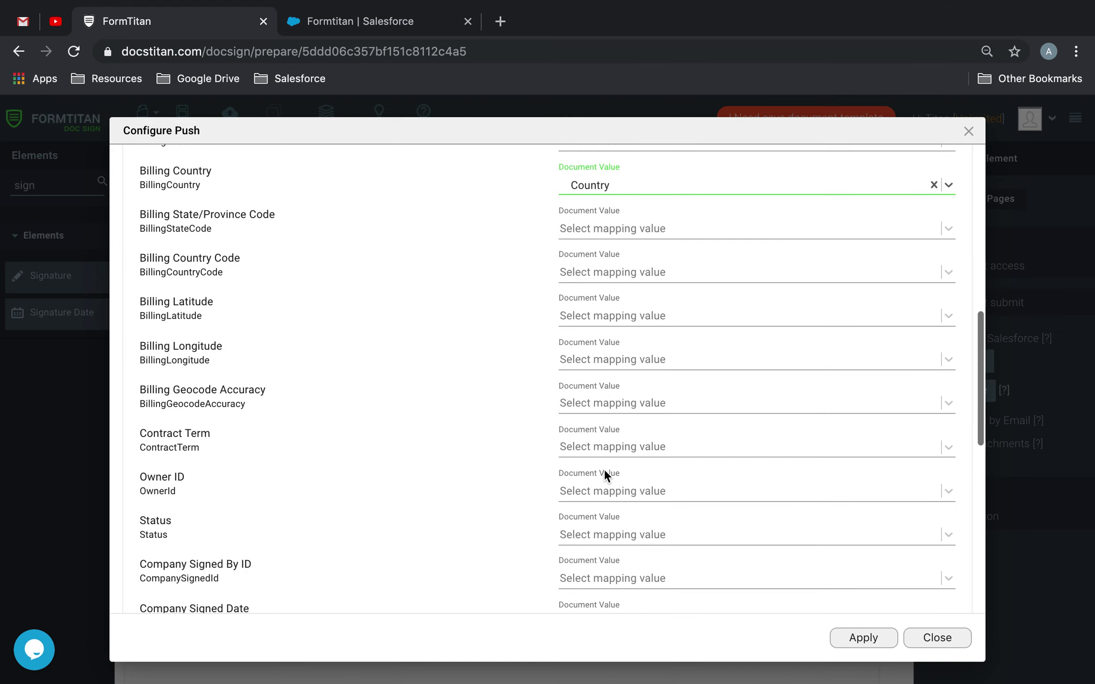
{"action": "left_click", "coordinate": [626, 427]}
{"action": "type", "text": "term"}
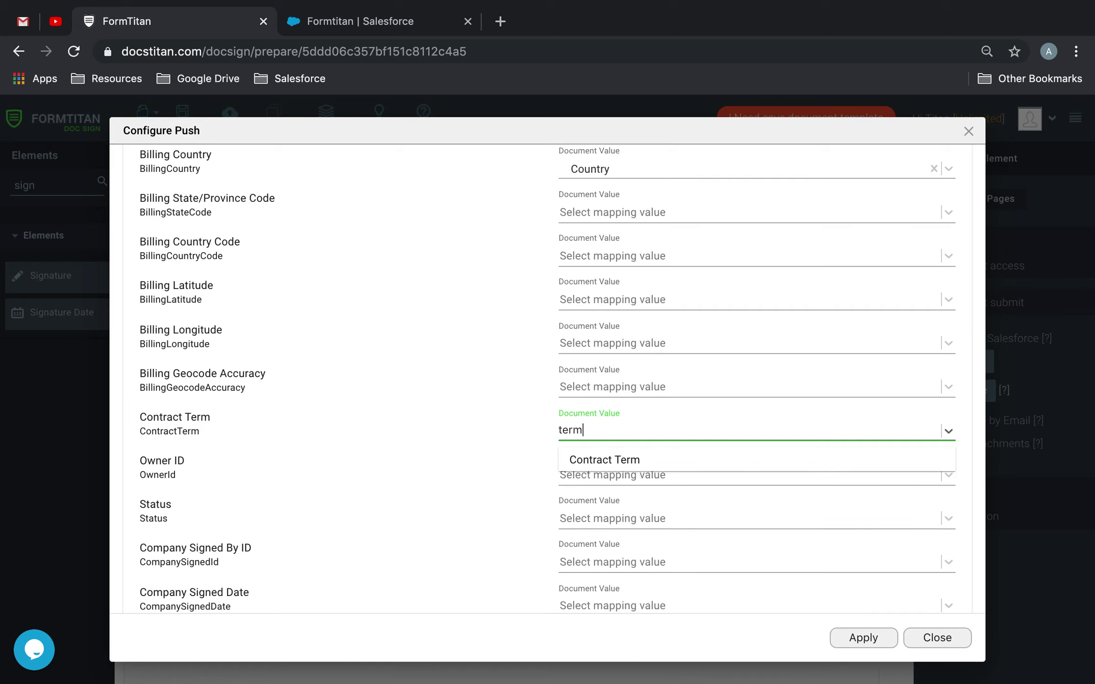
{"action": "left_click", "coordinate": [622, 460]}
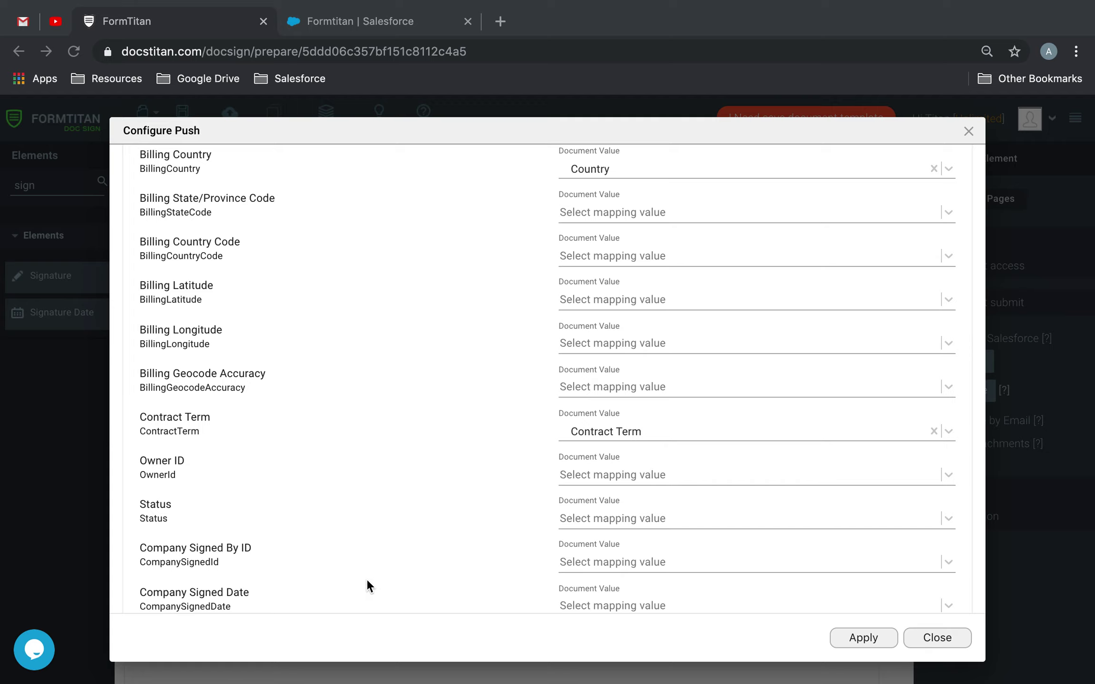
{"action": "scroll", "coordinate": [418, 532], "scroll_direction": "down", "scroll_amount": 2}
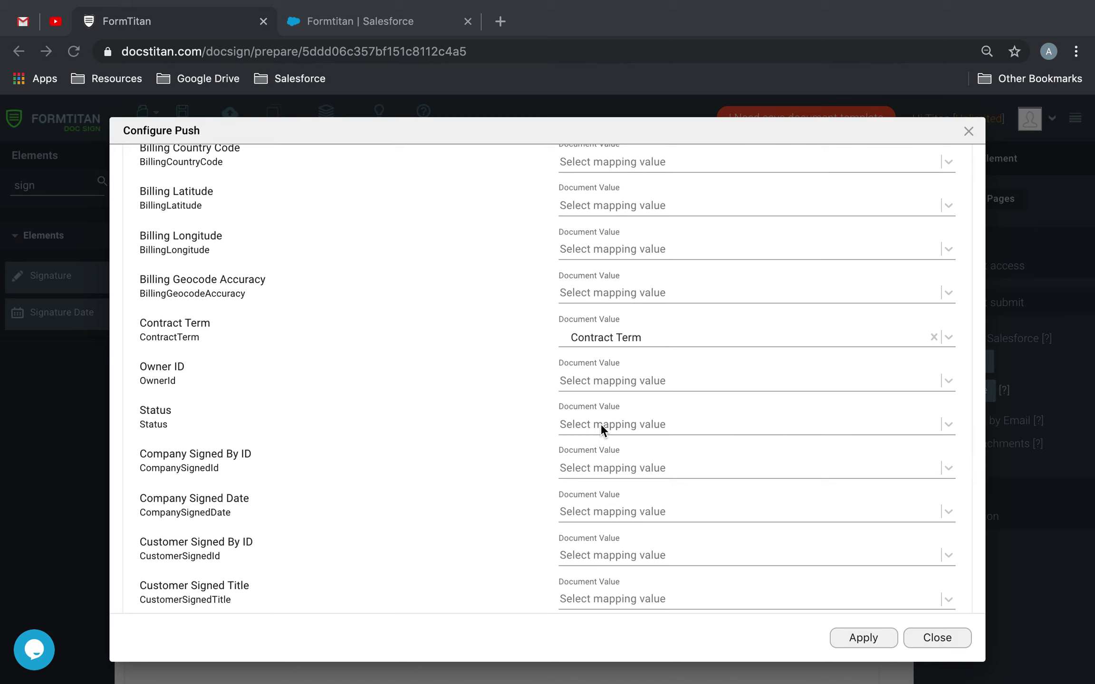
{"action": "scroll", "coordinate": [635, 371], "scroll_direction": "down", "scroll_amount": 7}
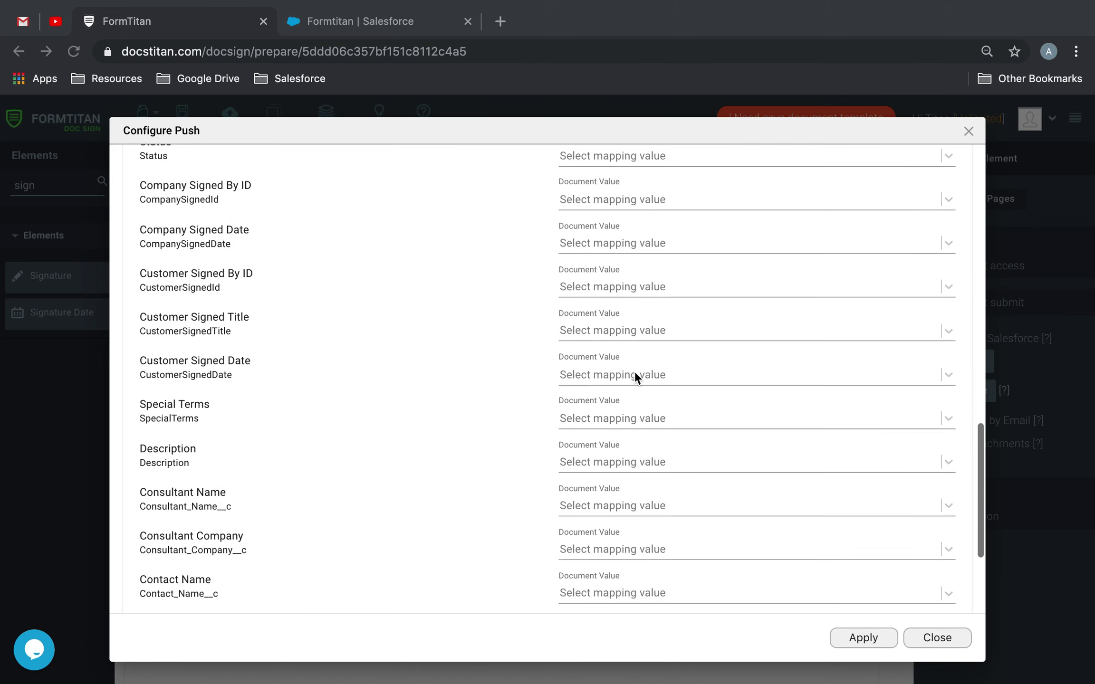
{"action": "scroll", "coordinate": [634, 375], "scroll_direction": "down", "scroll_amount": 2}
{"action": "left_click", "coordinate": [633, 445]}
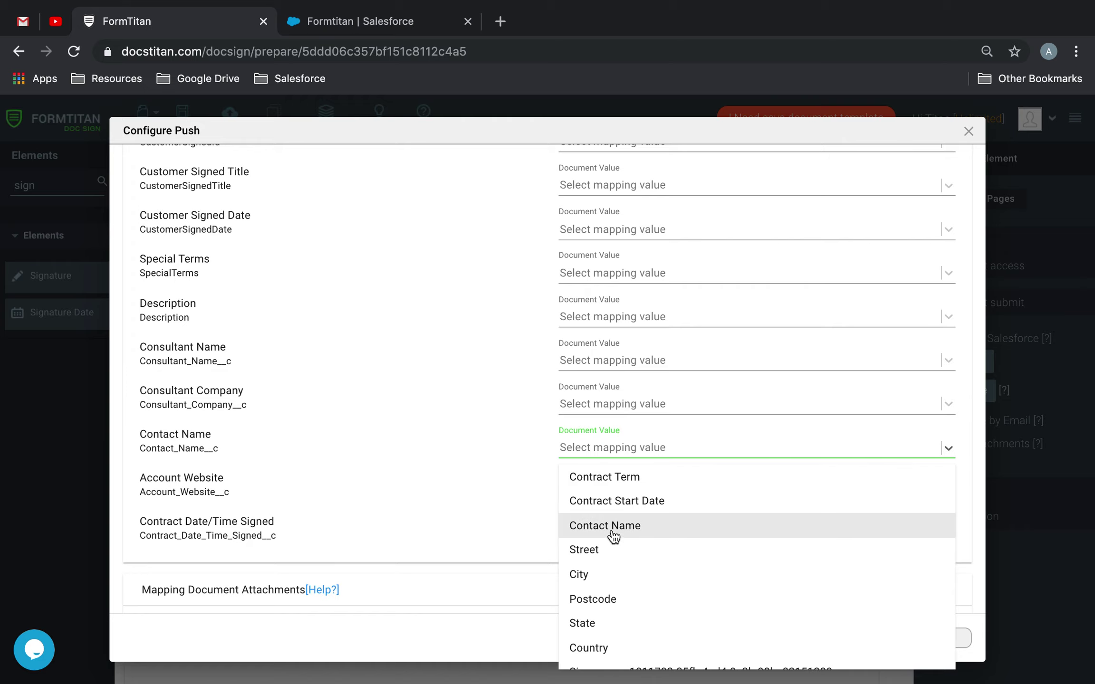
{"action": "left_click", "coordinate": [612, 527]}
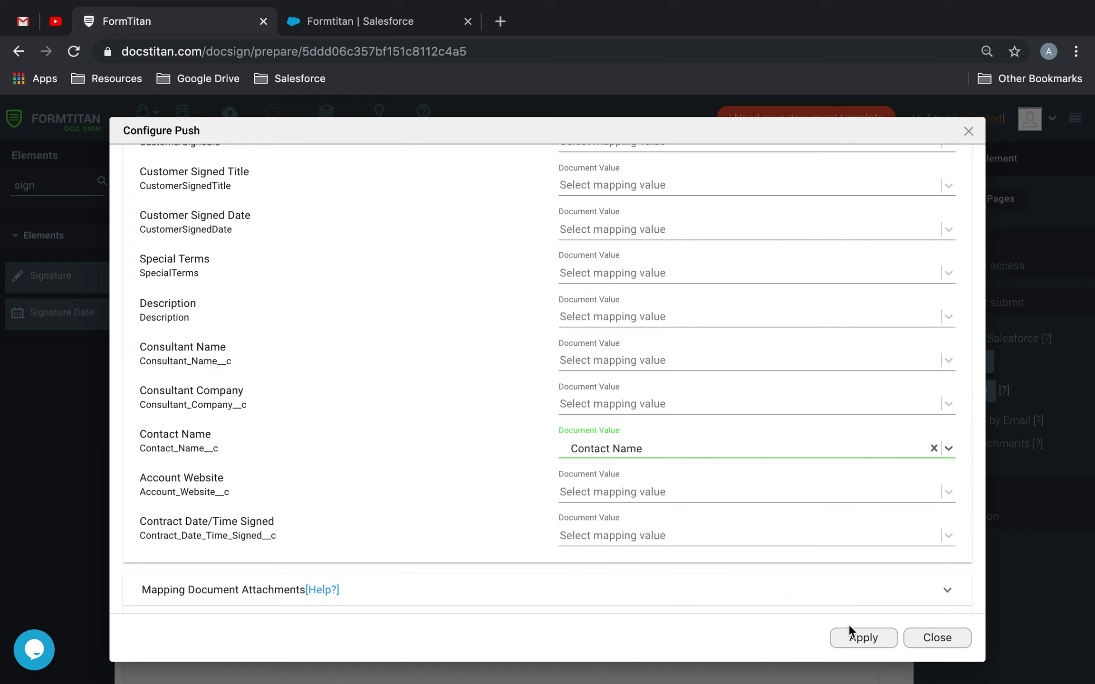
{"action": "scroll", "coordinate": [793, 606], "scroll_direction": "down", "scroll_amount": 1}
{"action": "left_click", "coordinate": [216, 586]}
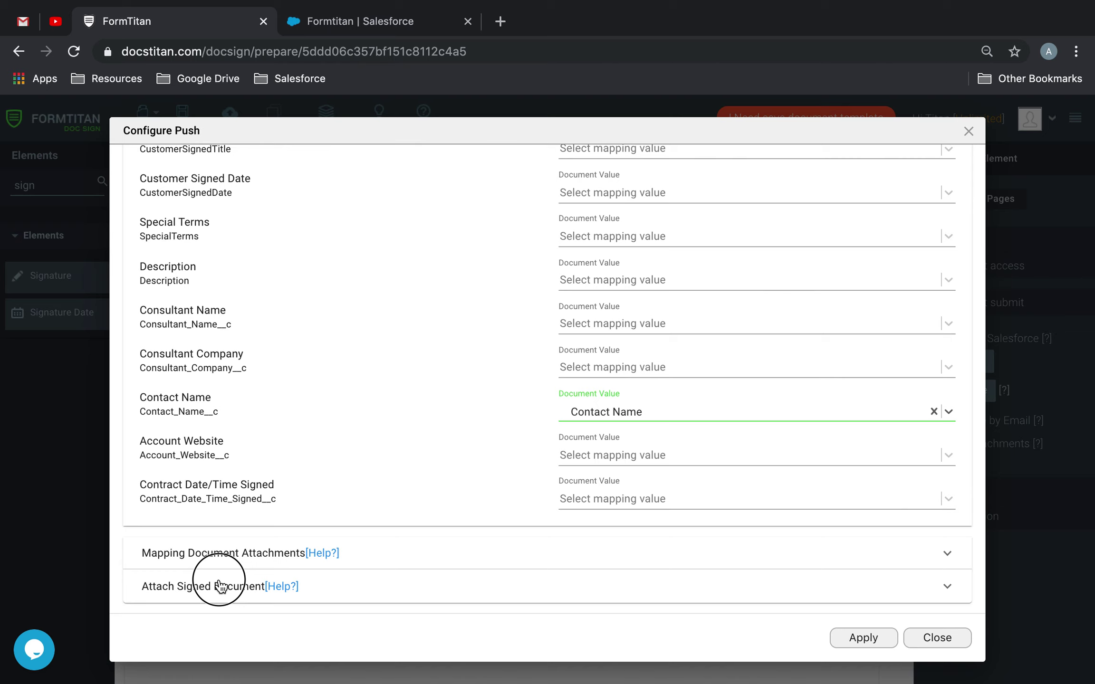
Step: Choose the object that stores the signed document and map Title to static value 'Demo Contract'
{"action": "left_click", "coordinate": [370, 478]}
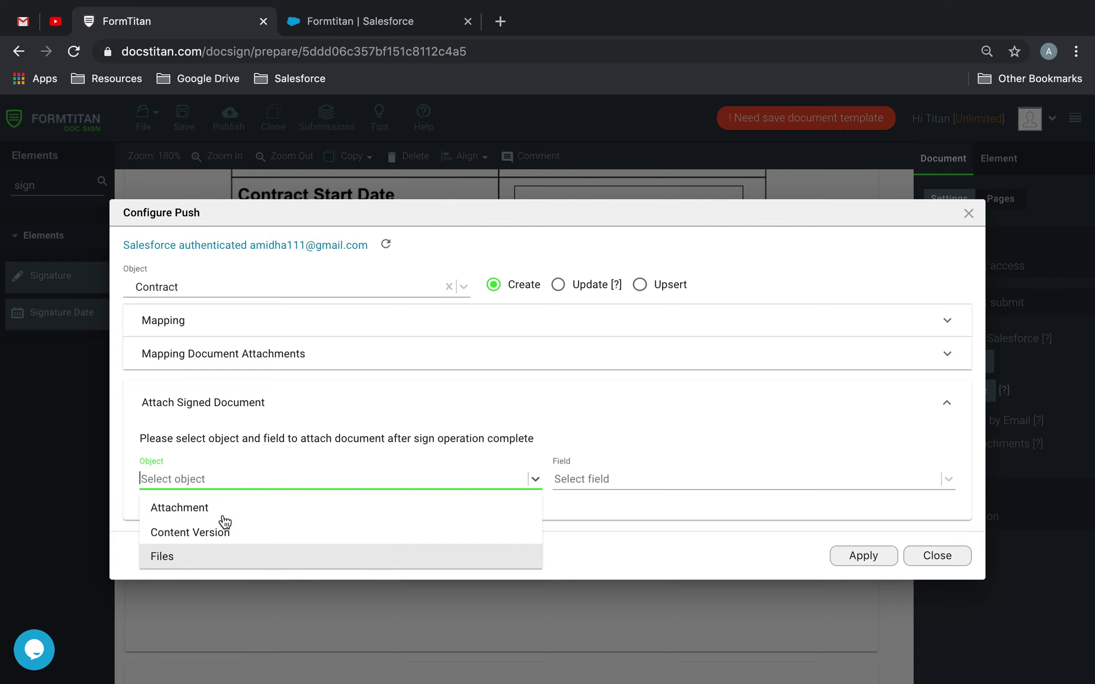
{"action": "left_click", "coordinate": [208, 563]}
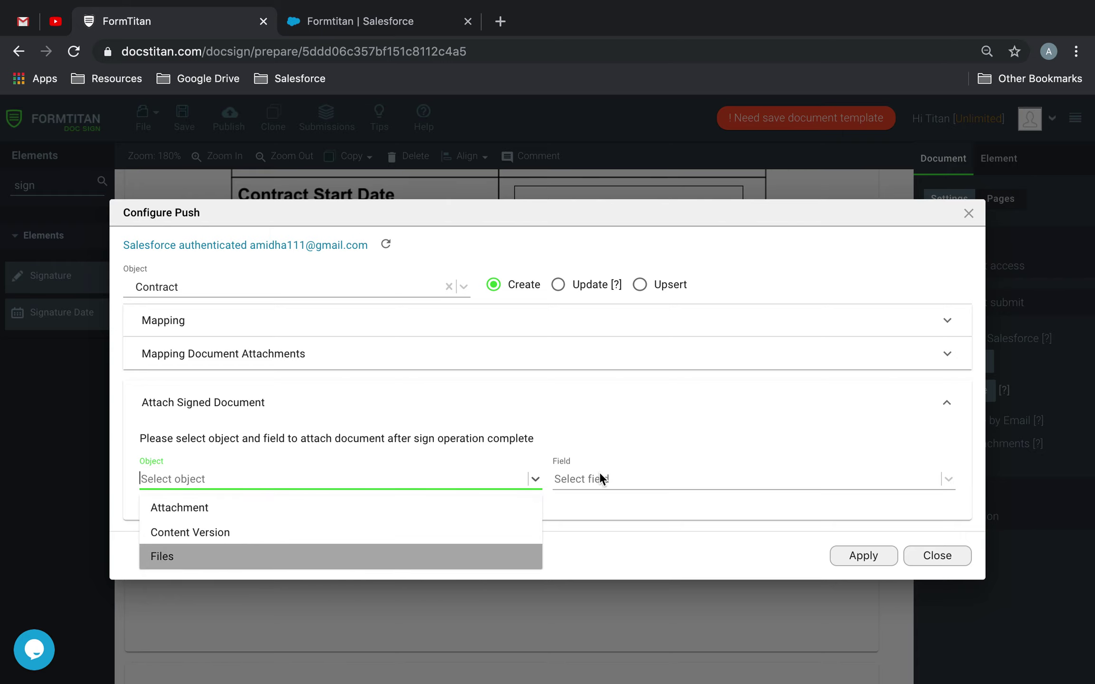
{"action": "scroll", "coordinate": [602, 477], "scroll_direction": "down", "scroll_amount": 2}
{"action": "scroll", "coordinate": [602, 477], "scroll_direction": "down", "scroll_amount": 4}
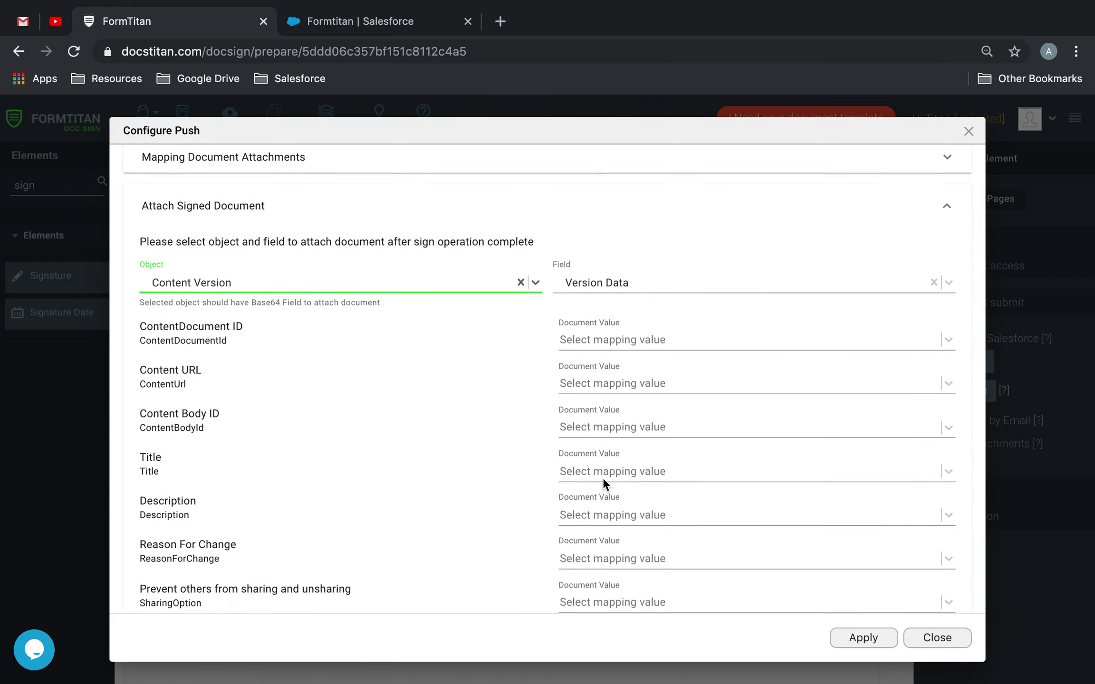
{"action": "left_click", "coordinate": [613, 331]}
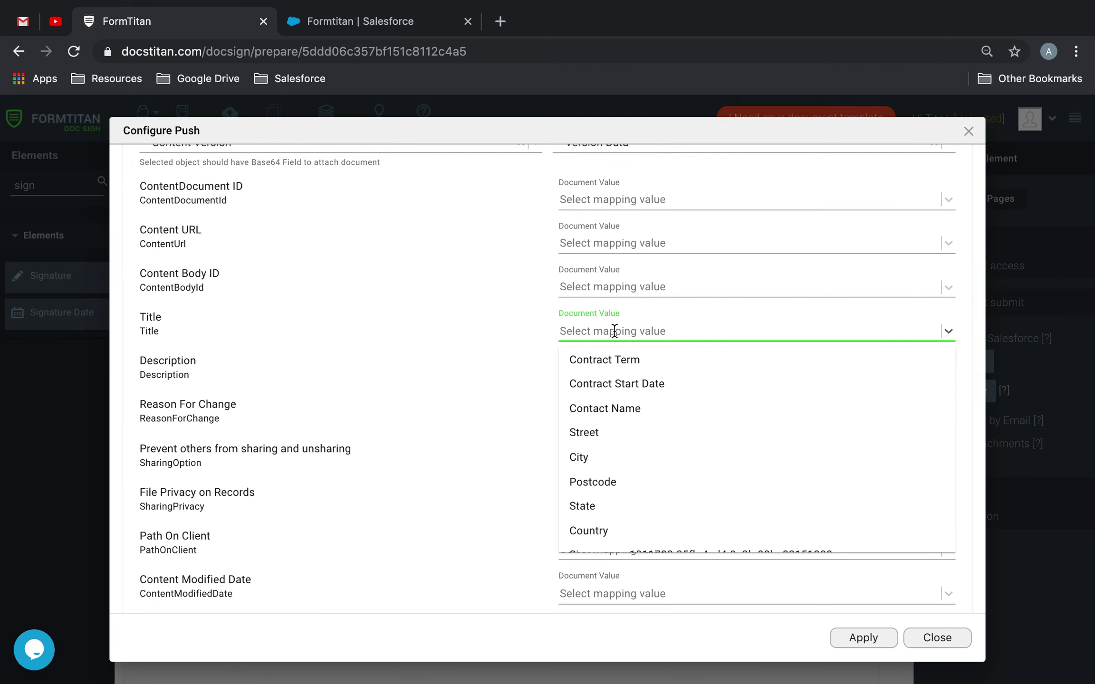
{"action": "type", "text": "stt"}
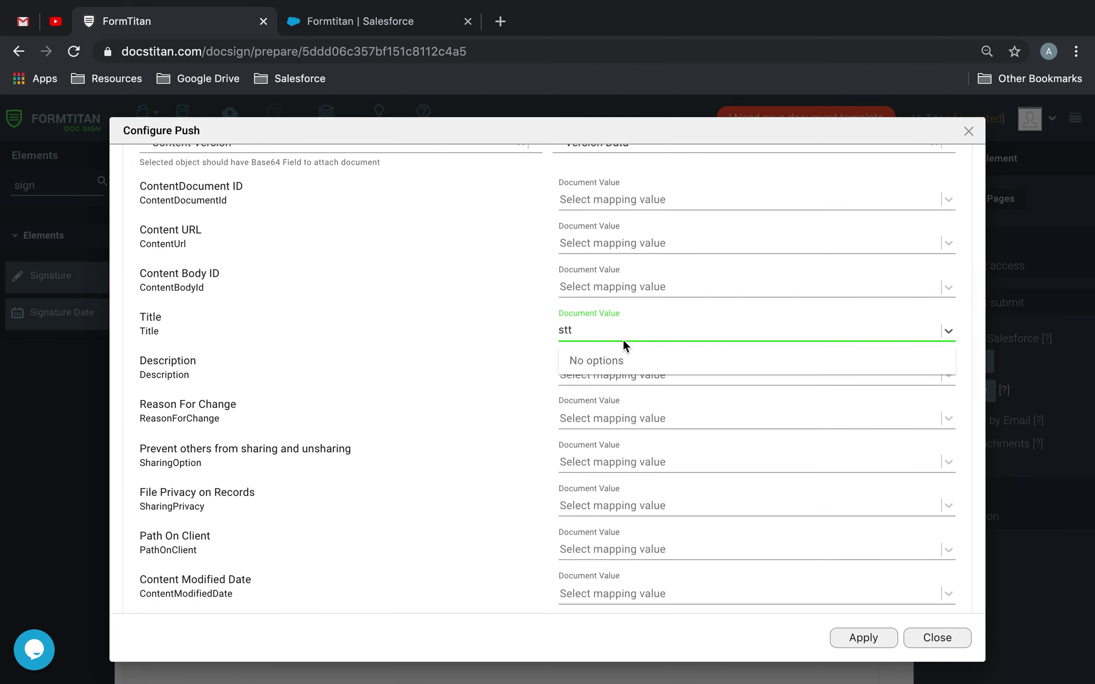
{"action": "key", "text": "BackSpace"}
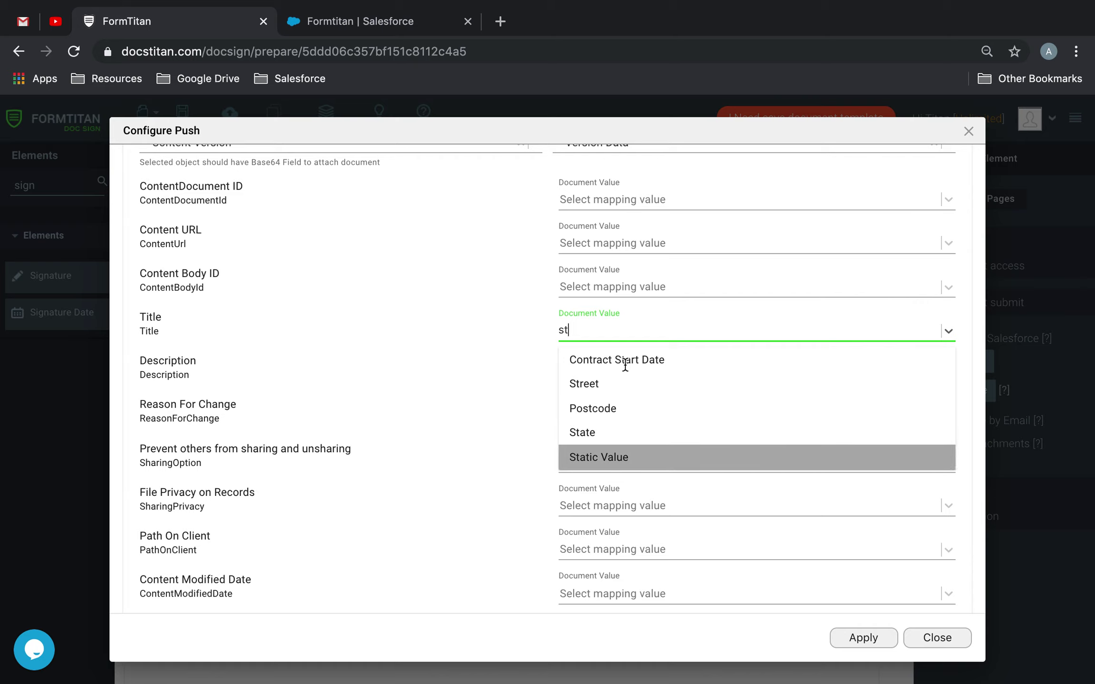
{"action": "left_click", "coordinate": [628, 457]}
{"action": "type", "text": "Demo Contract"}
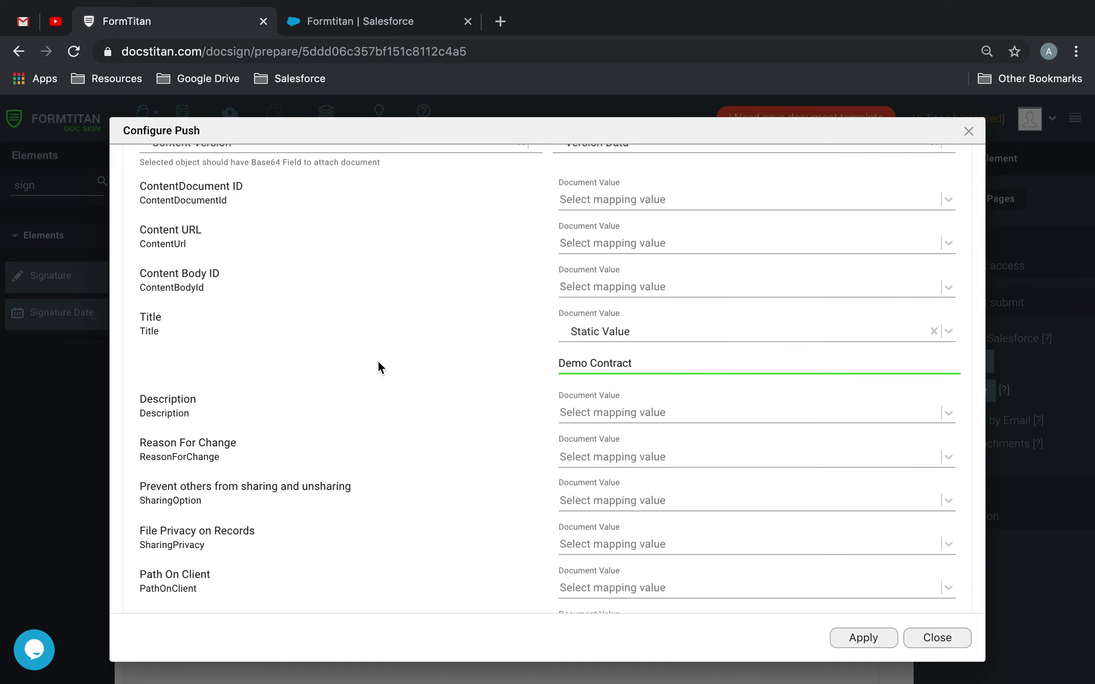
Step: Map First Publish Location ID to Parent RecordID, apply the mappings and save the template
{"action": "scroll", "coordinate": [378, 362], "scroll_direction": "down", "scroll_amount": 8}
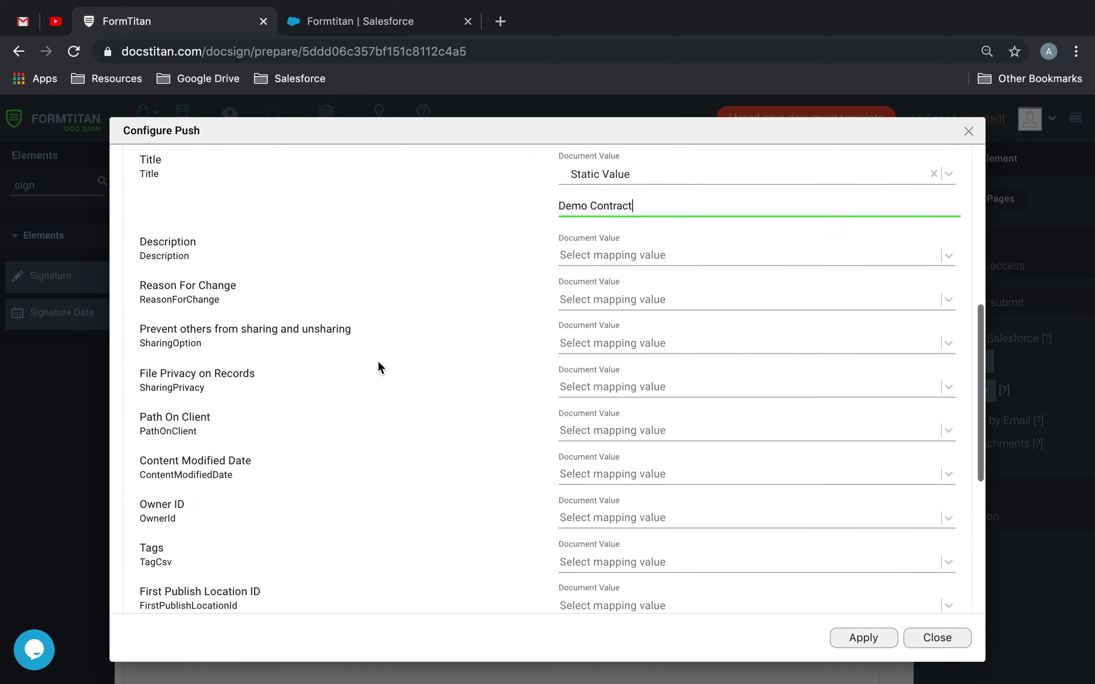
{"action": "left_click", "coordinate": [616, 373]}
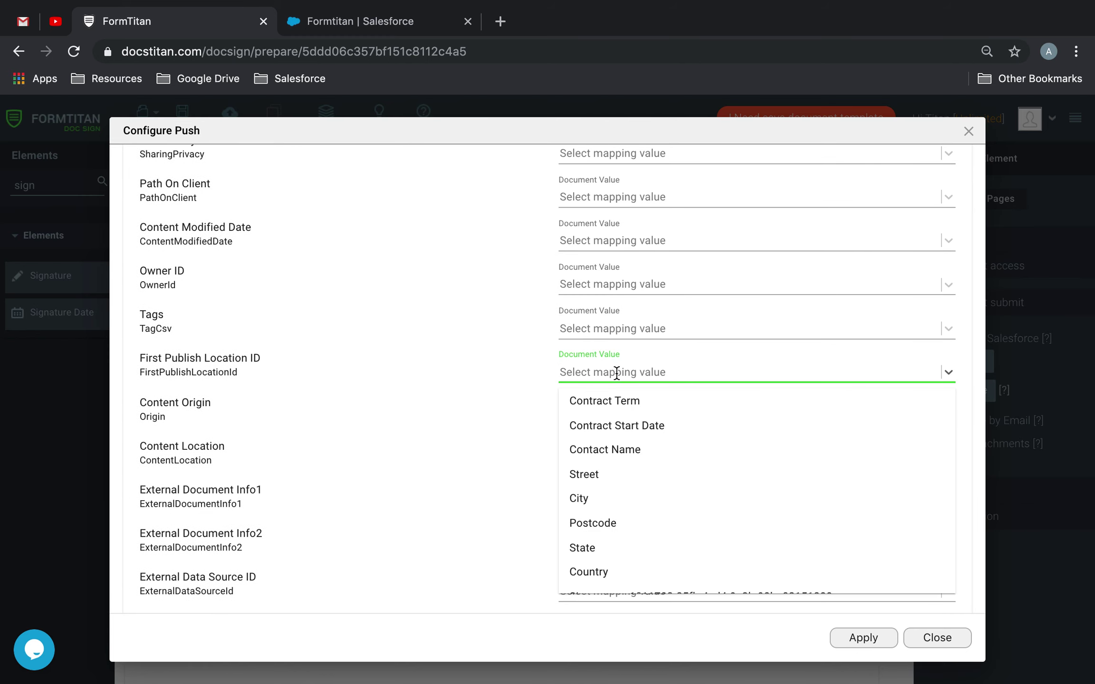
{"action": "type", "text": "pare"}
{"action": "left_click", "coordinate": [610, 403]}
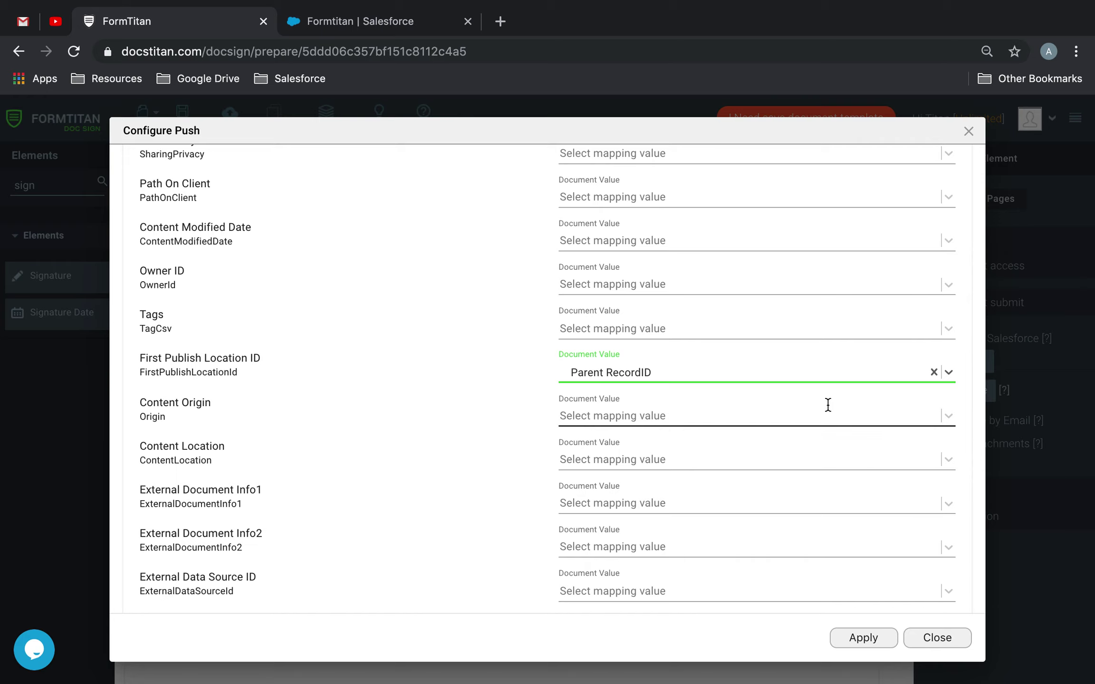
{"action": "scroll", "coordinate": [828, 405], "scroll_direction": "down", "scroll_amount": 3}
{"action": "scroll", "coordinate": [828, 405], "scroll_direction": "up", "scroll_amount": 7}
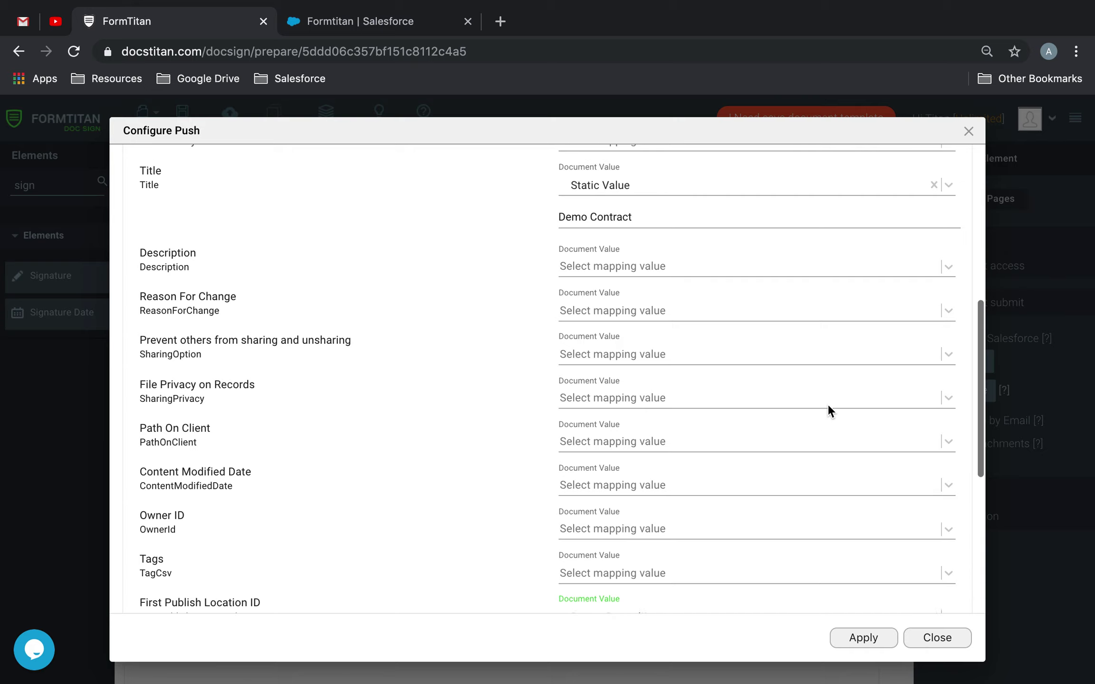
{"action": "scroll", "coordinate": [828, 410], "scroll_direction": "up", "scroll_amount": 5}
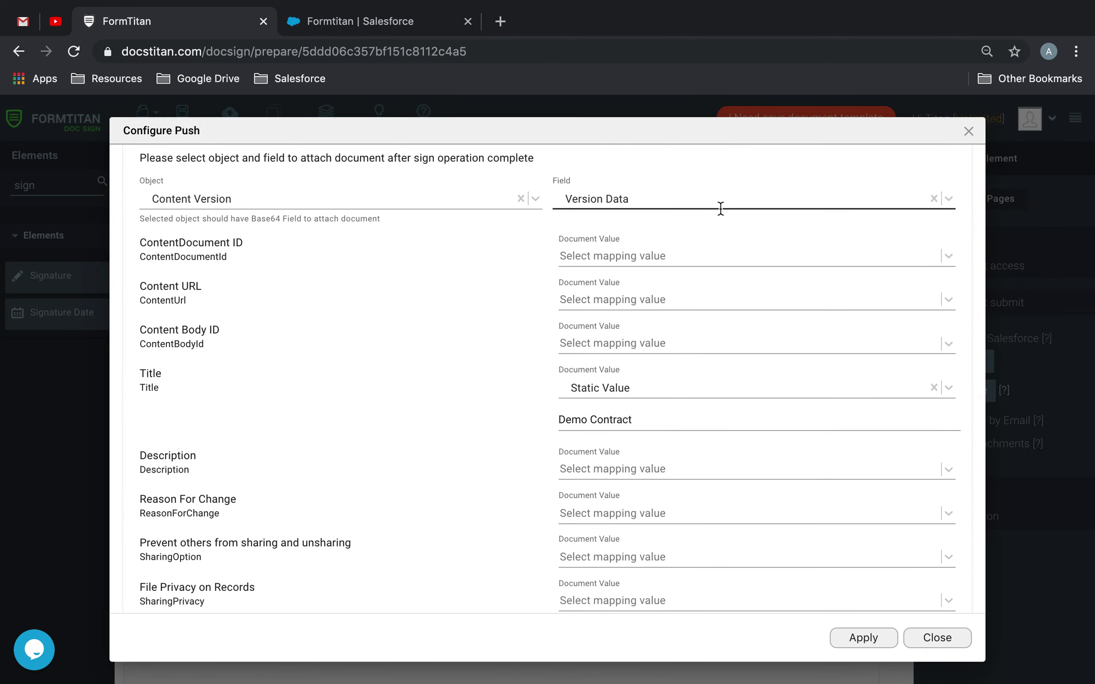
{"action": "scroll", "coordinate": [804, 452], "scroll_direction": "down", "scroll_amount": 4}
{"action": "left_click", "coordinate": [864, 637]}
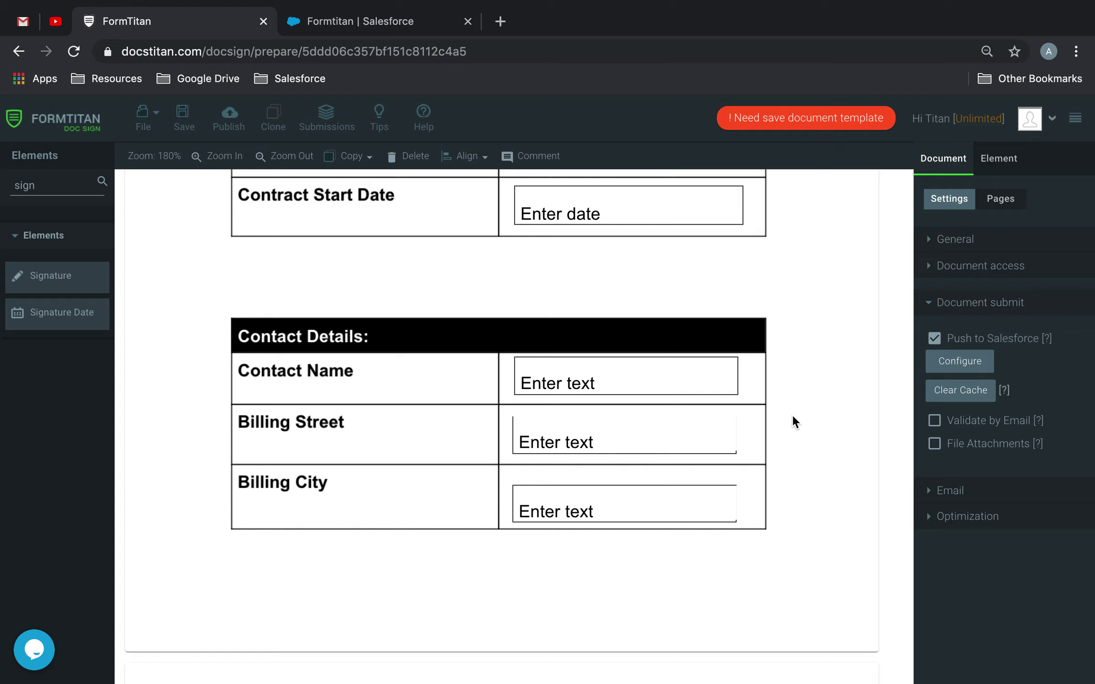
{"action": "left_click", "coordinate": [184, 112]}
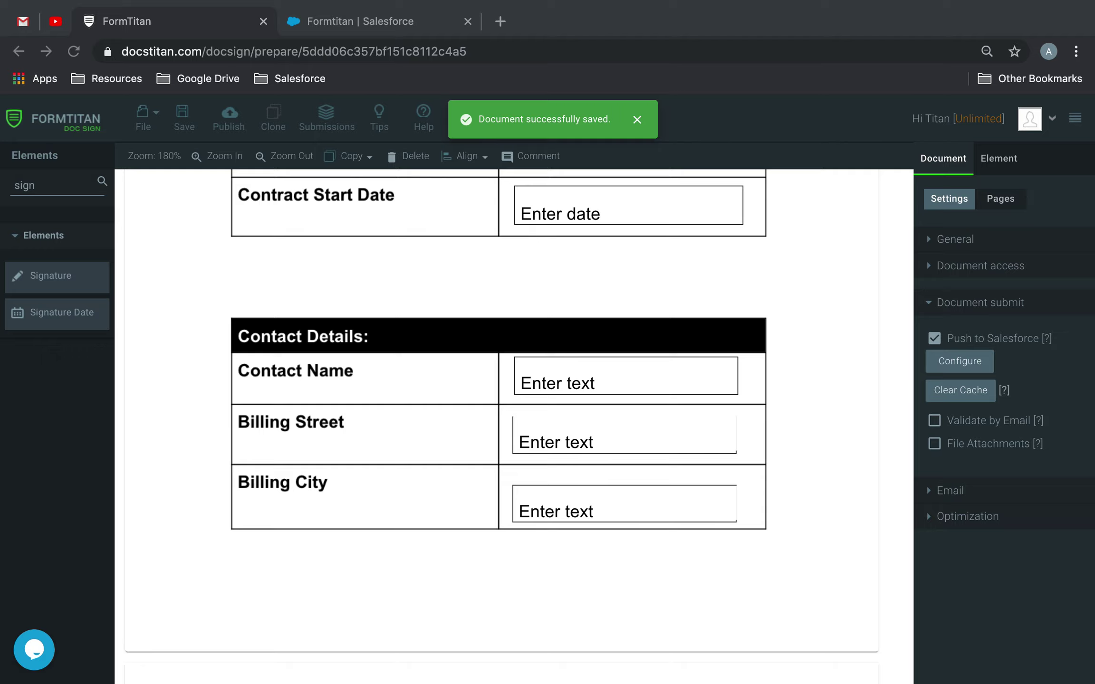
{"action": "left_click", "coordinate": [224, 116]}
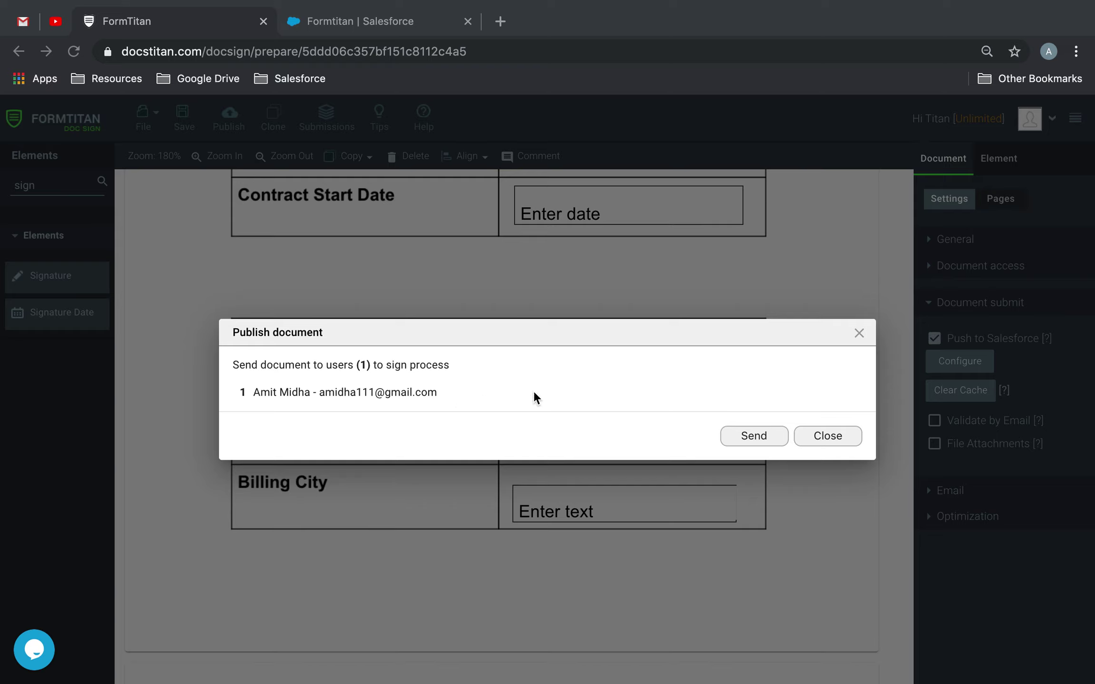
Step: Send the contract to the recipient for signing and switch to the Gmail inbox
{"action": "left_click", "coordinate": [756, 438]}
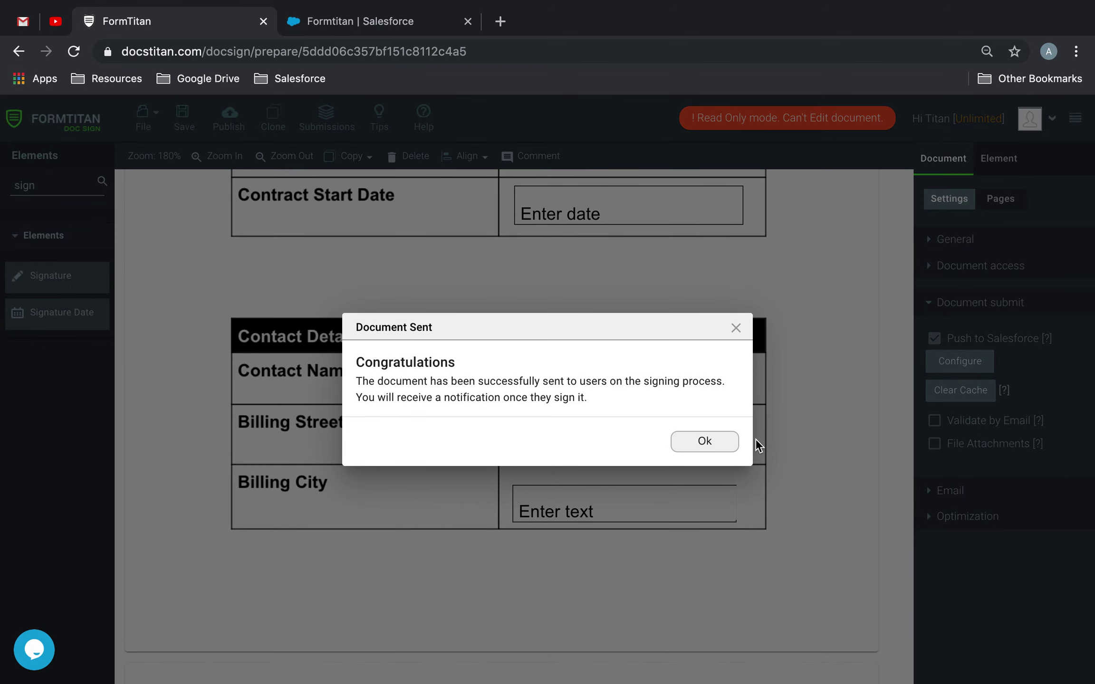
{"action": "left_click", "coordinate": [24, 23]}
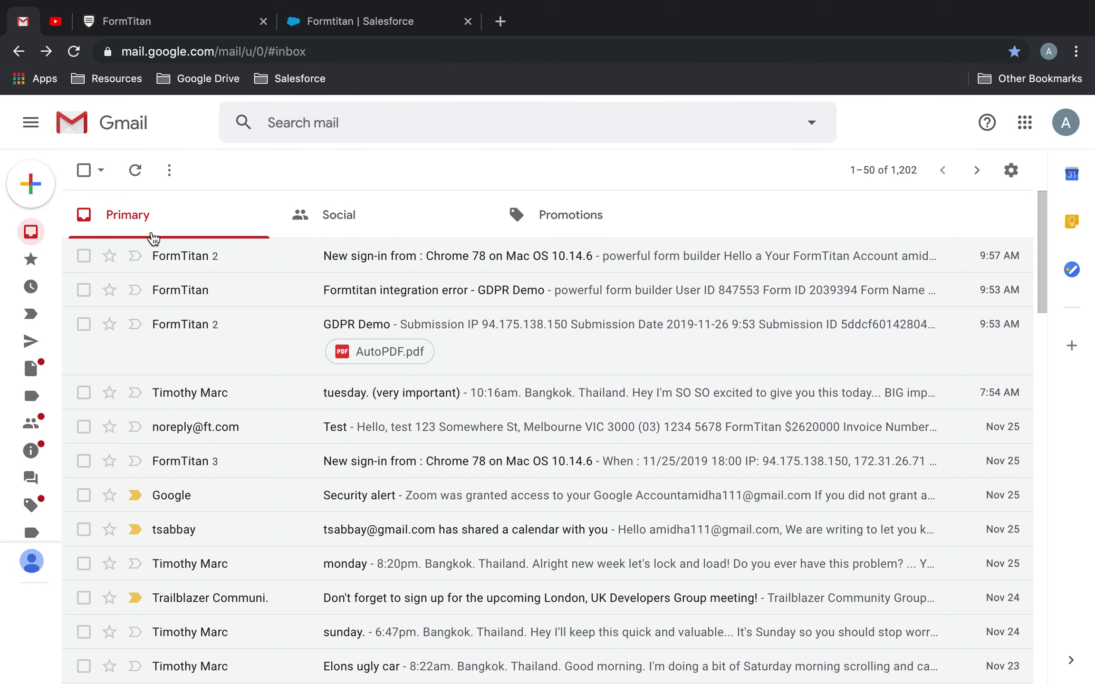
Step: Refresh Gmail, open the 'You are requested to sign a document' email and follow its docstitan link
{"action": "left_click", "coordinate": [136, 173]}
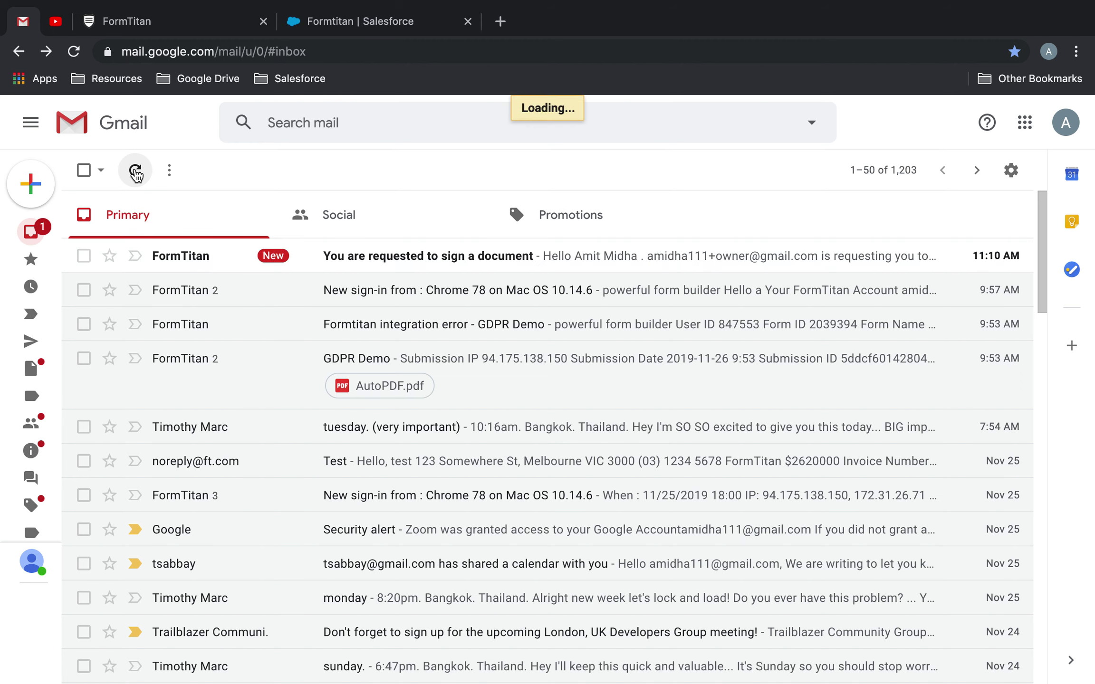
{"action": "left_click", "coordinate": [468, 261]}
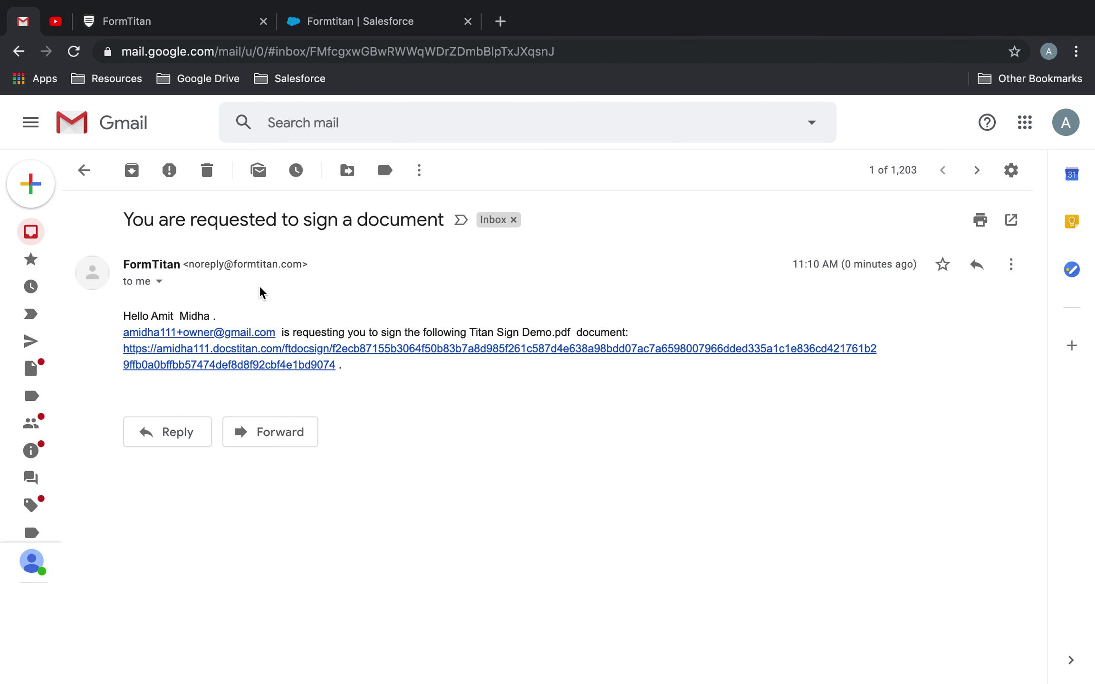
{"action": "left_click", "coordinate": [341, 356]}
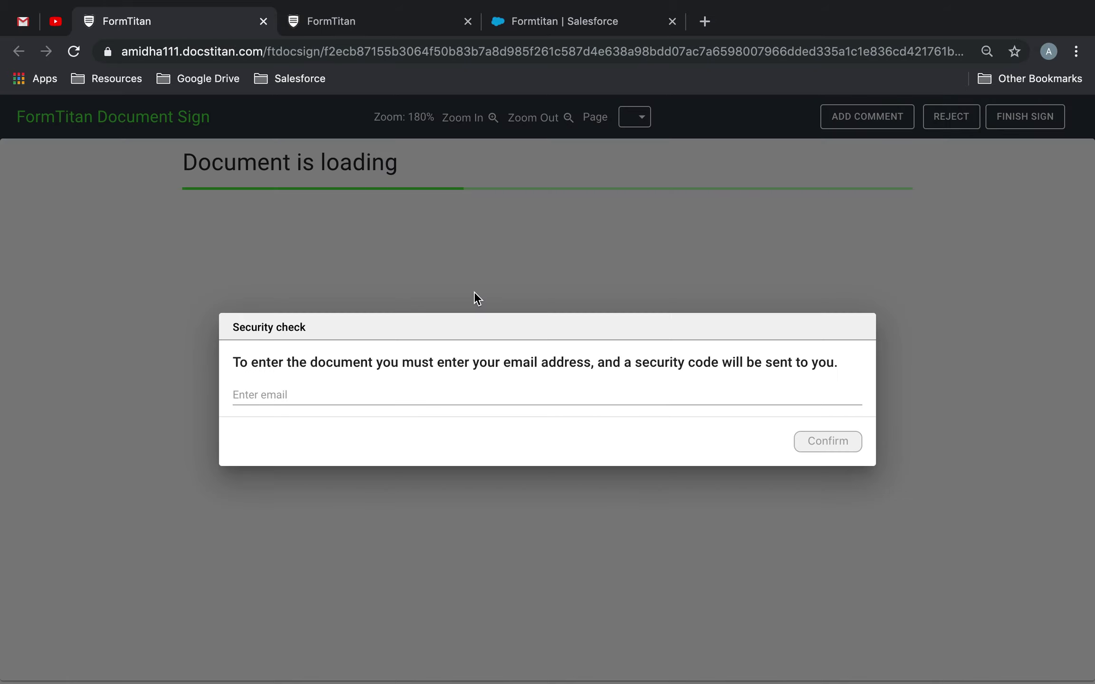
Step: Enter the signer's email address and confirm it to request a security code
{"action": "left_click", "coordinate": [464, 397]}
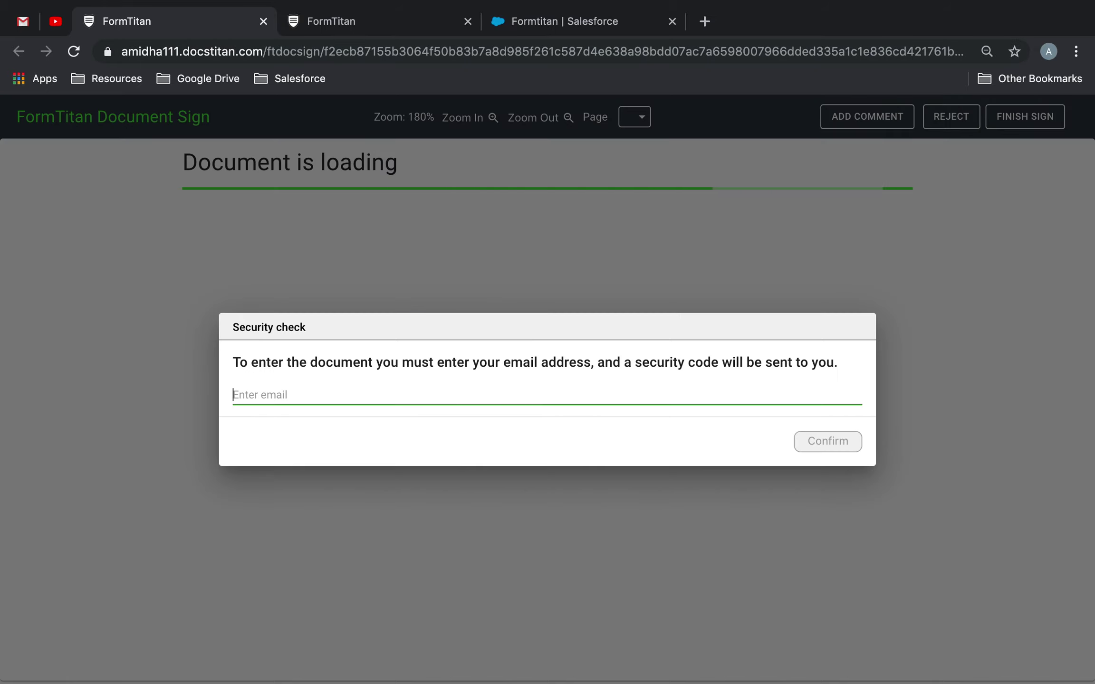
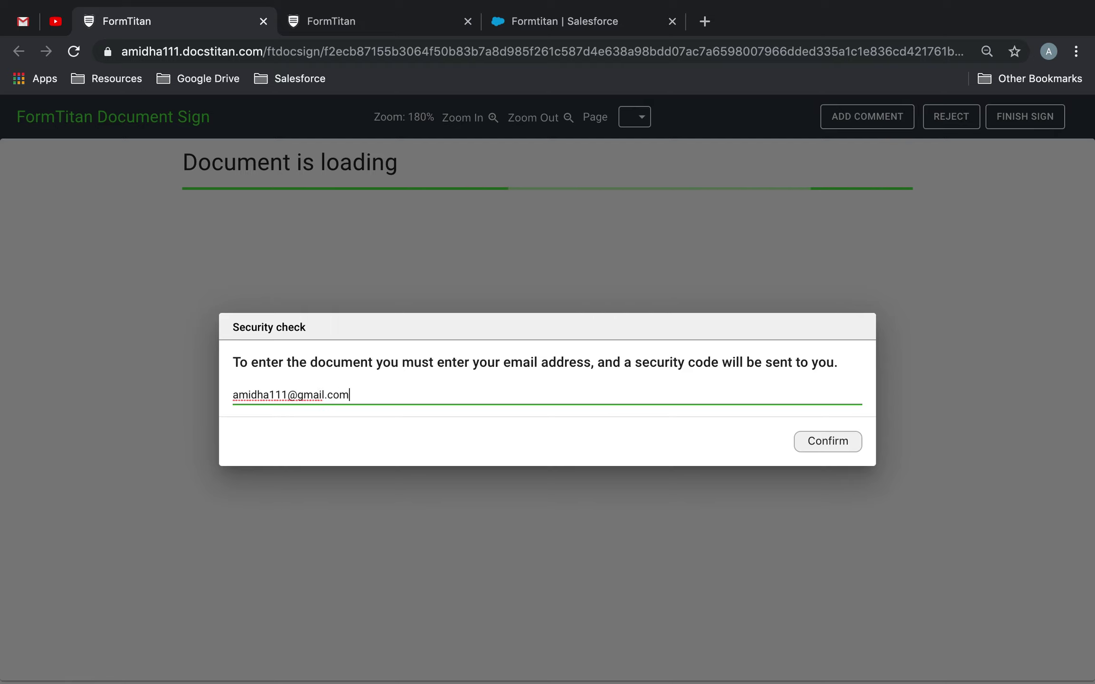
{"action": "left_click", "coordinate": [837, 441]}
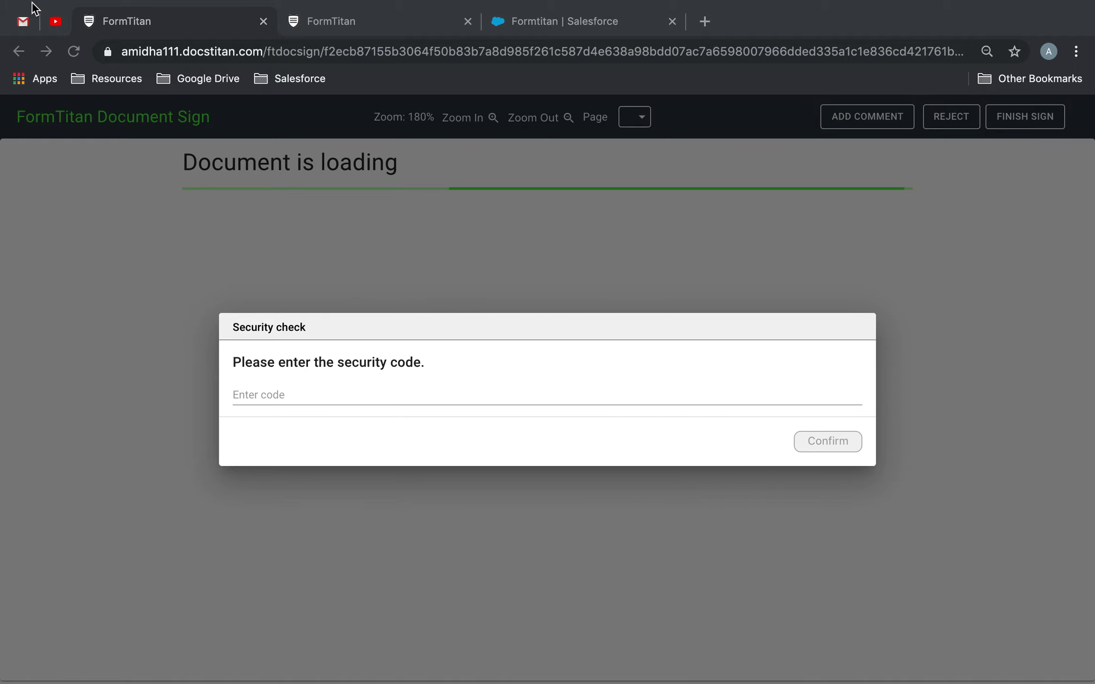
Step: Open the security code email in Gmail and read off the code
{"action": "left_click", "coordinate": [22, 21]}
{"action": "left_click", "coordinate": [30, 233]}
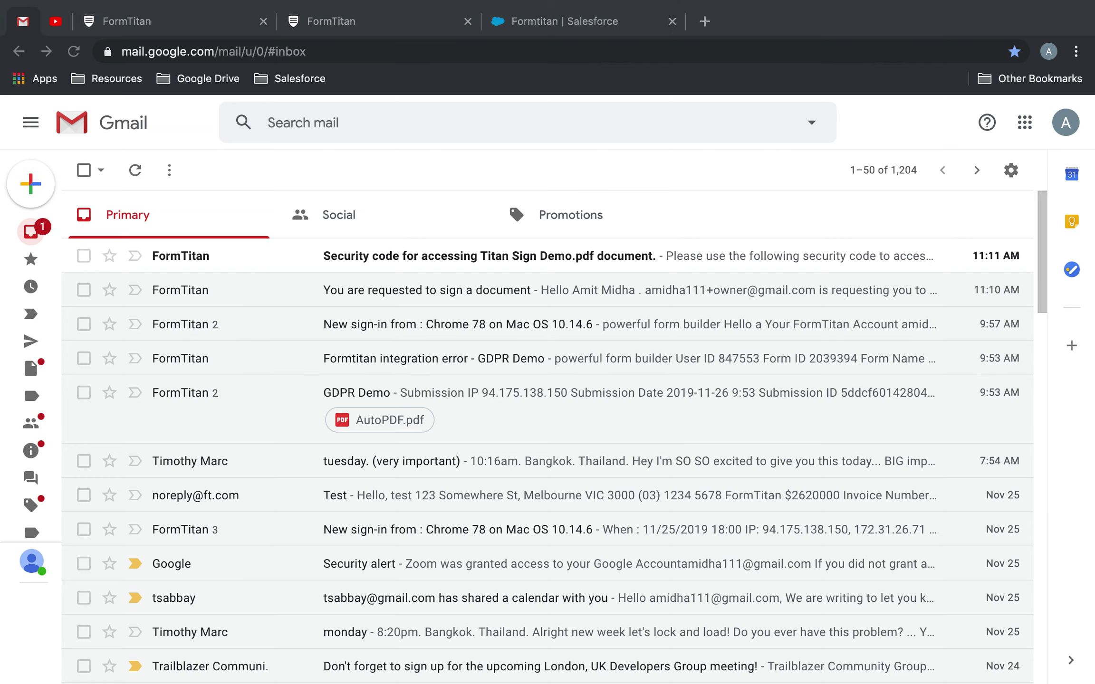
{"action": "left_click", "coordinate": [558, 257]}
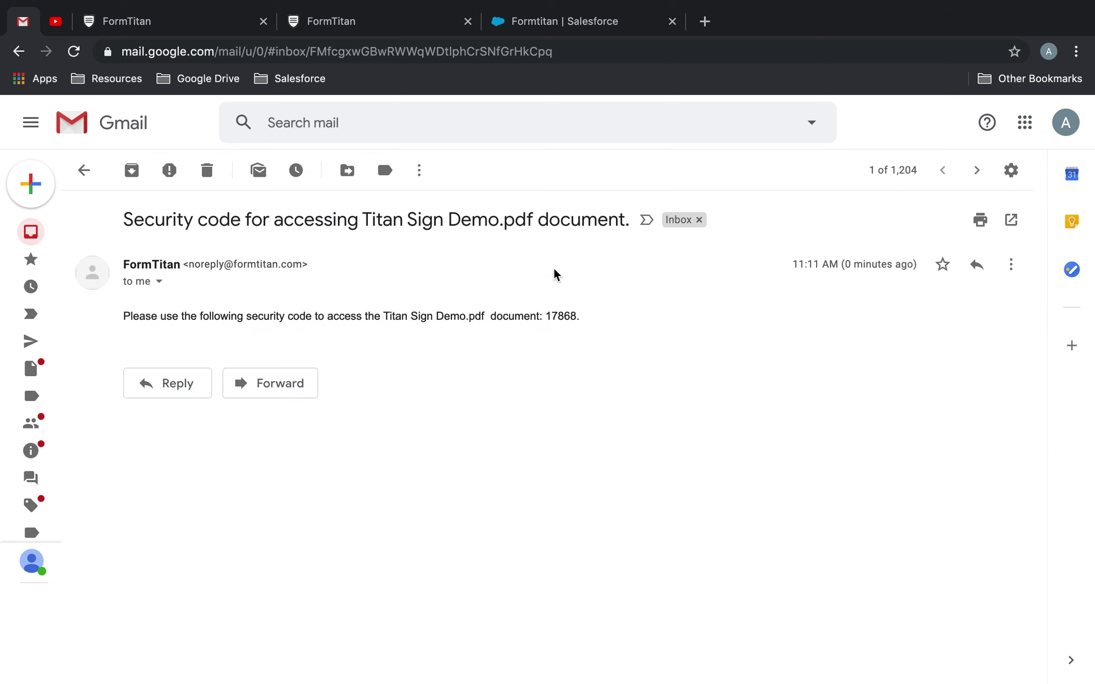
{"action": "mouse_move", "coordinate": [575, 315]}
{"action": "left_mouse_down"}
{"action": "mouse_move", "coordinate": [533, 315]}
{"action": "mouse_move", "coordinate": [565, 313]}
{"action": "left_mouse_up"}
{"action": "left_click", "coordinate": [699, 291]}
Step: Enter the emailed security code on the signing page and confirm it
{"action": "left_click", "coordinate": [423, 21]}
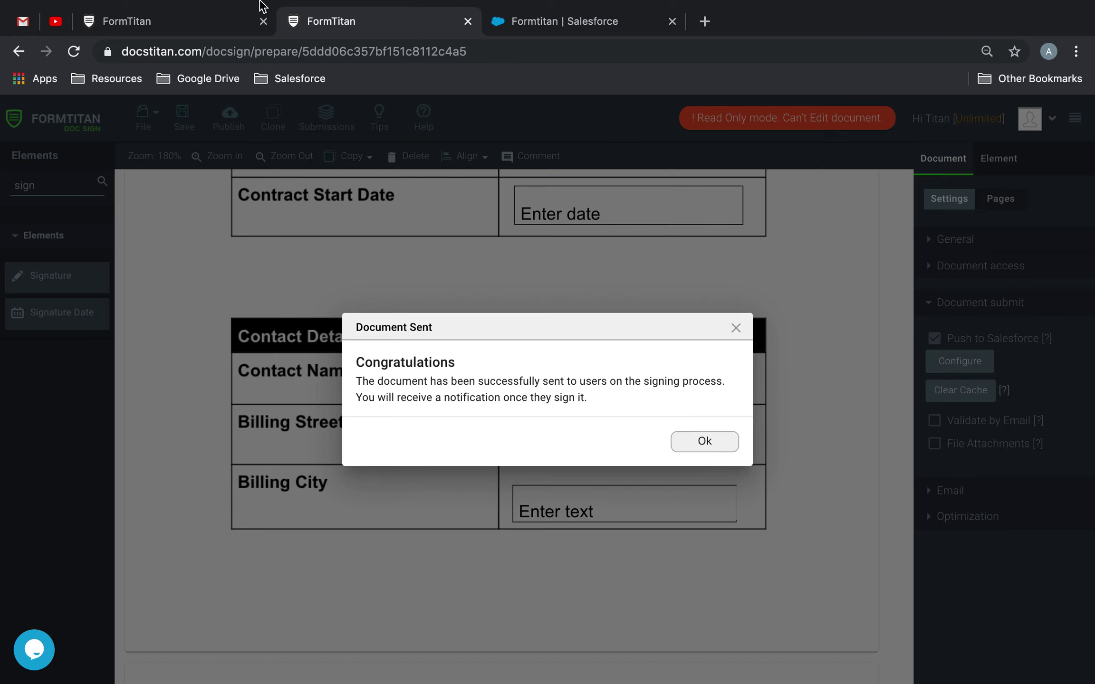
{"action": "left_click", "coordinate": [173, 24]}
{"action": "left_click", "coordinate": [552, 391]}
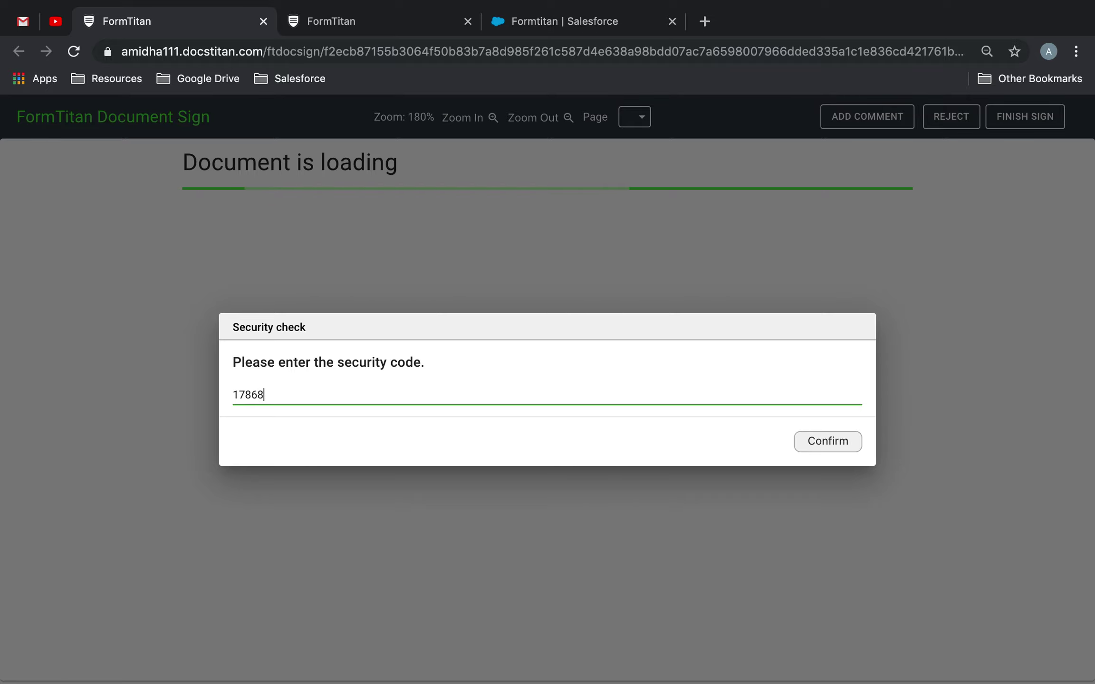
{"action": "left_click", "coordinate": [821, 448]}
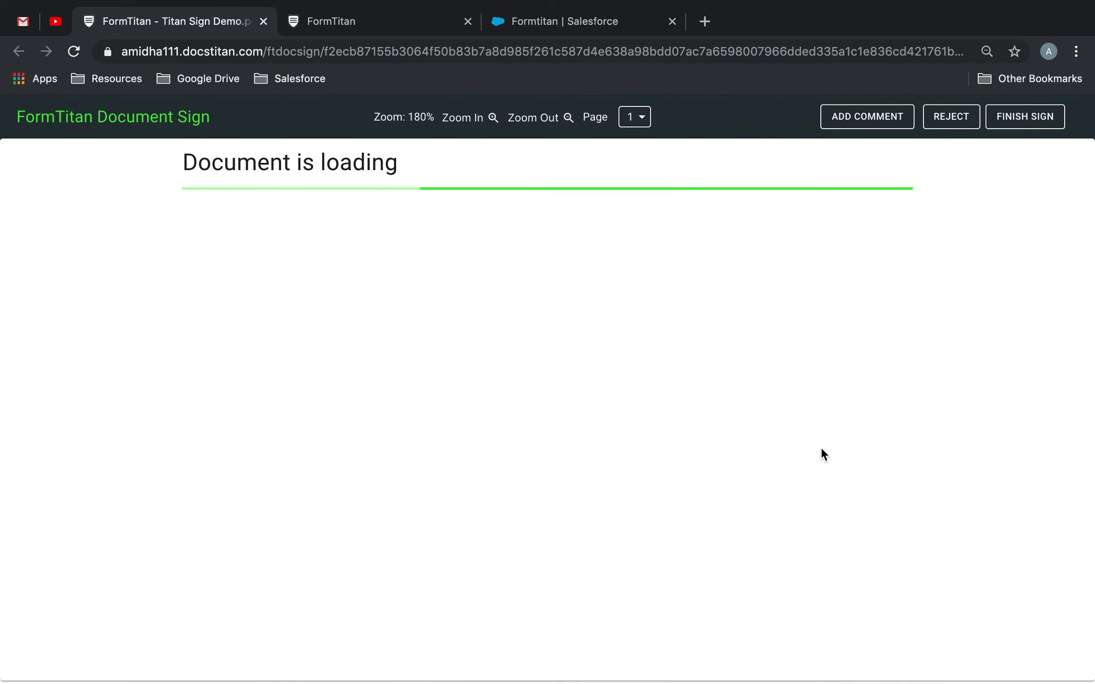
Step: Enter Contract Term 24 and the contact's name
{"action": "scroll", "coordinate": [821, 450], "scroll_direction": "down", "scroll_amount": 15}
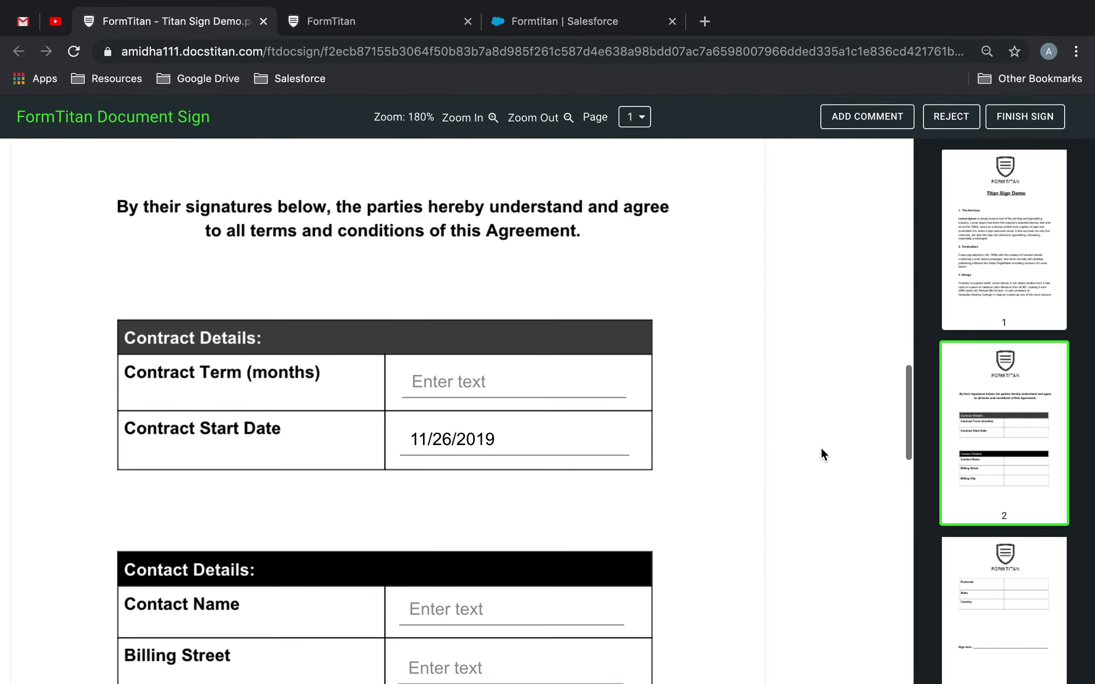
{"action": "left_click", "coordinate": [525, 311]}
{"action": "type", "text": "24"}
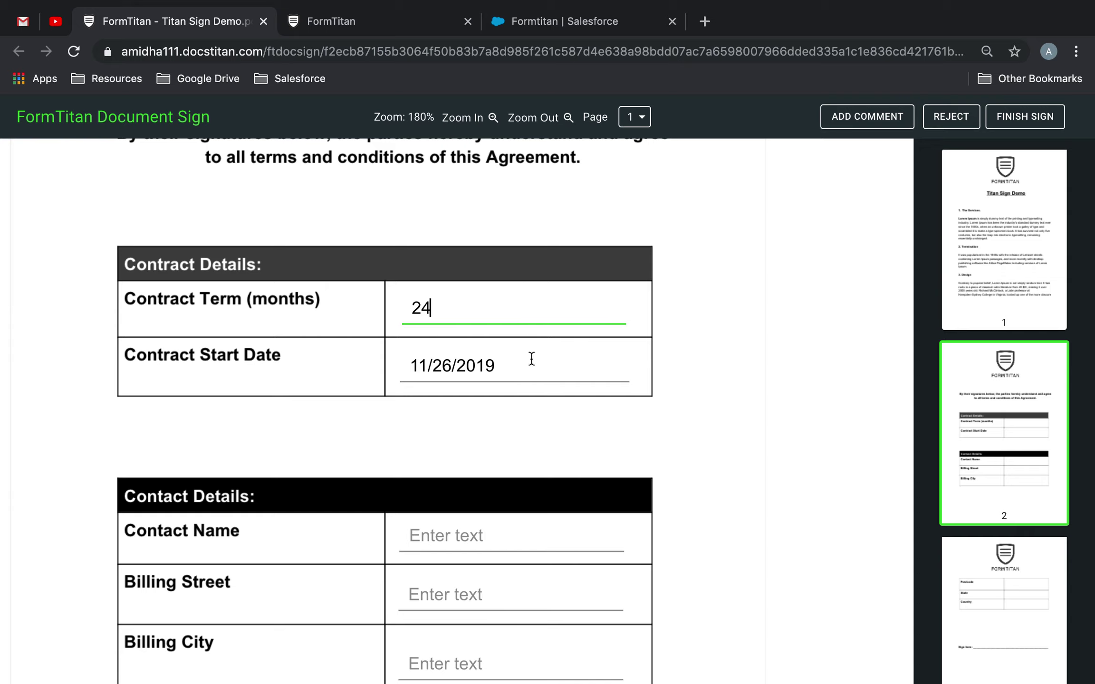
{"action": "scroll", "coordinate": [538, 435], "scroll_direction": "down", "scroll_amount": 5}
{"action": "left_click", "coordinate": [540, 318]}
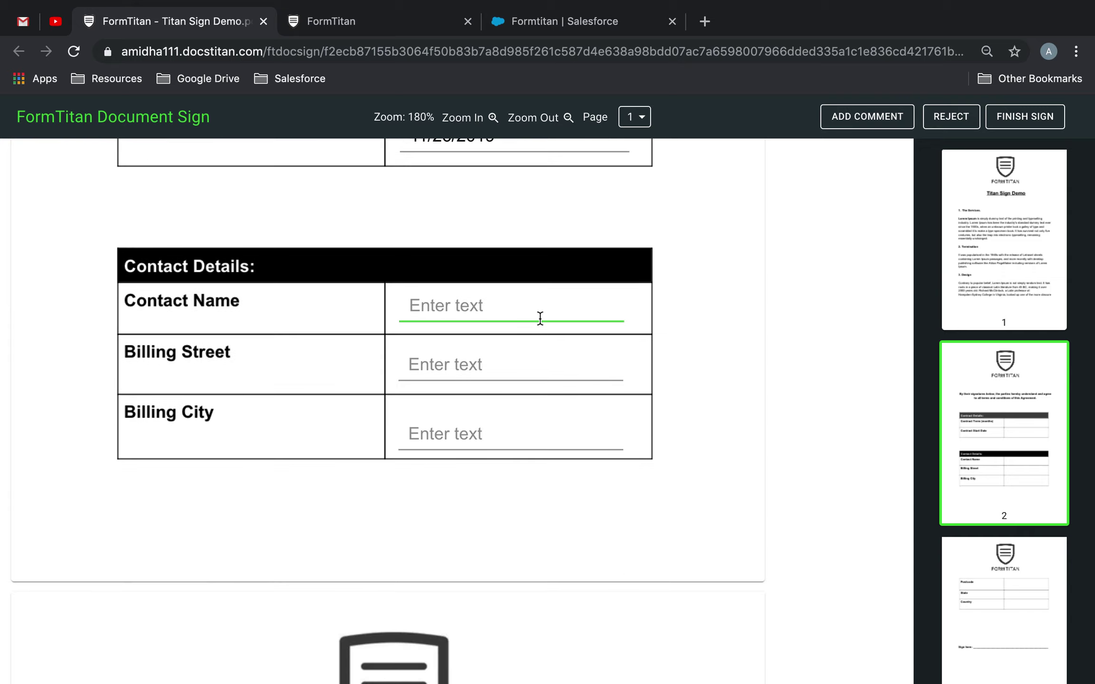
{"action": "type", "text": "Sally Bloggs"}
Step: Type the billing street address, fix its spelling, and enter the billing city
{"action": "left_click", "coordinate": [513, 372]}
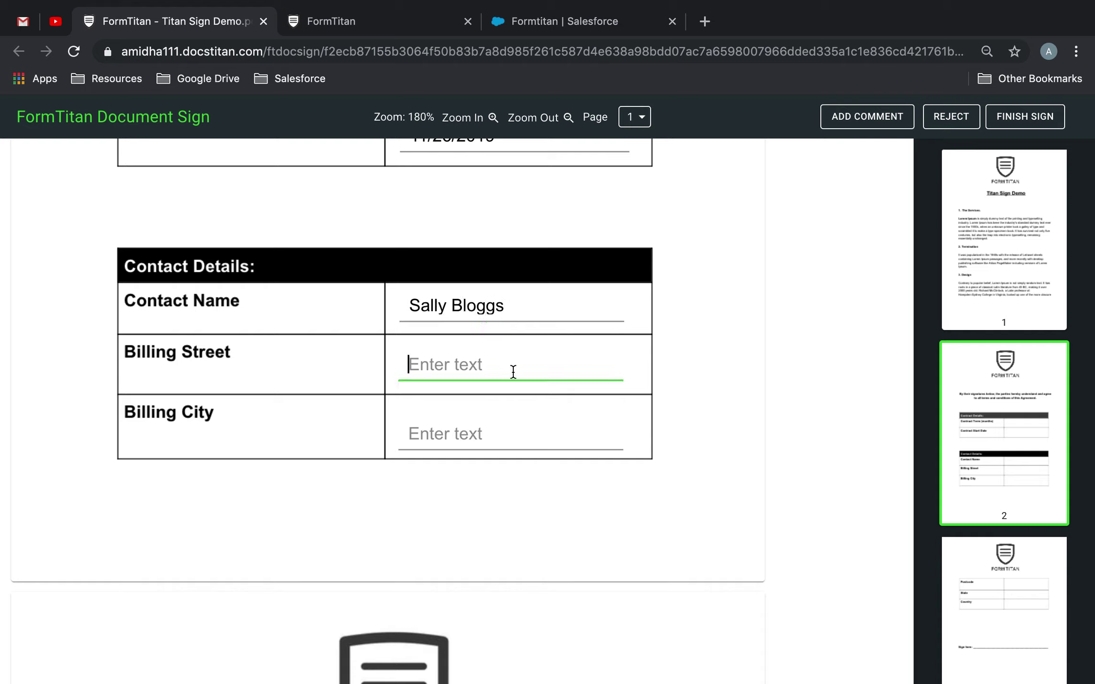
{"action": "type", "text": "1"}
{"action": "key", "text": "BackSpace"}
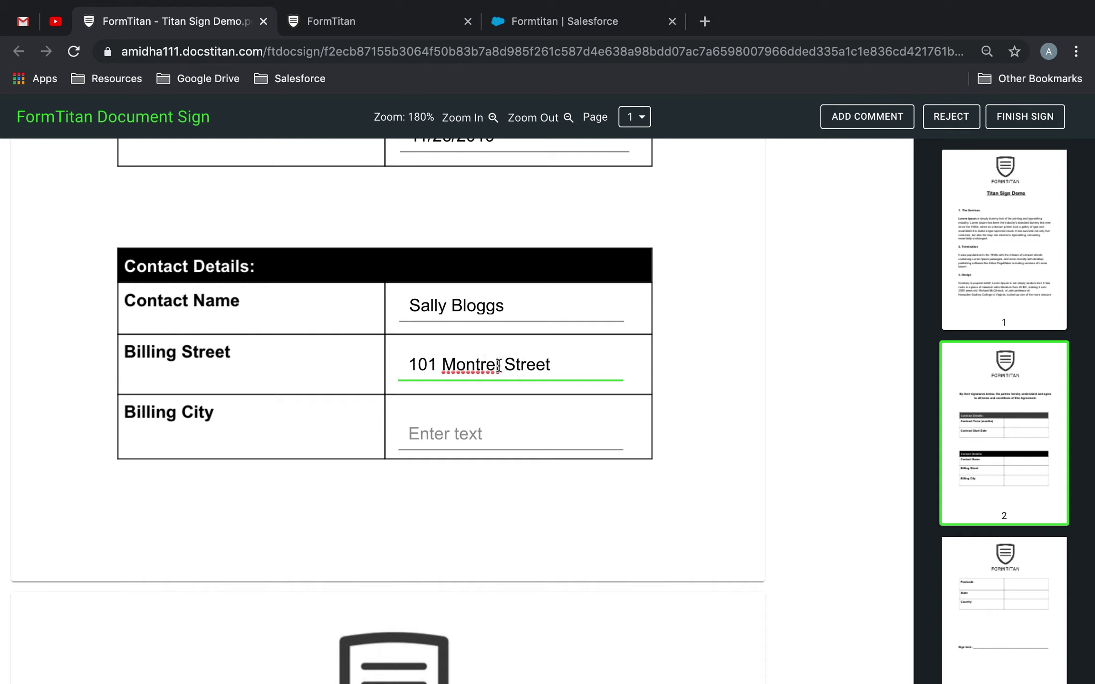
{"action": "left_click", "coordinate": [495, 366]}
{"action": "type", "text": "a"}
{"action": "left_click", "coordinate": [503, 436]}
{"action": "type", "text": "A"}
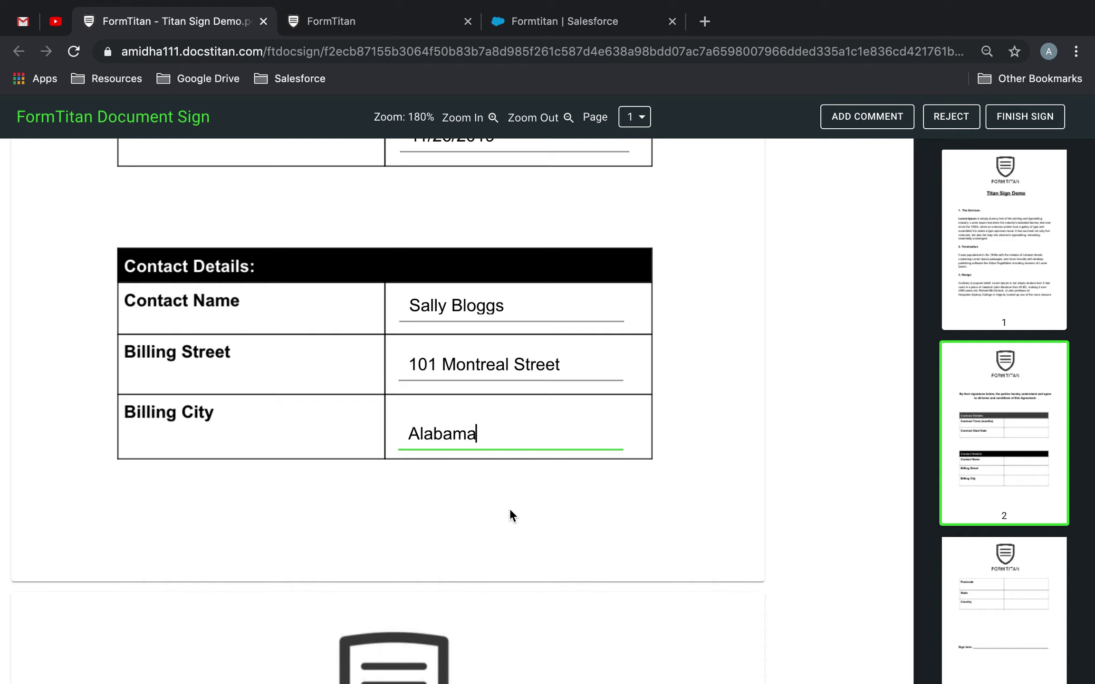
Step: Fill in the postcode, state Alabama and country United States
{"action": "scroll", "coordinate": [510, 508], "scroll_direction": "down", "scroll_amount": 10}
{"action": "left_click", "coordinate": [523, 453]}
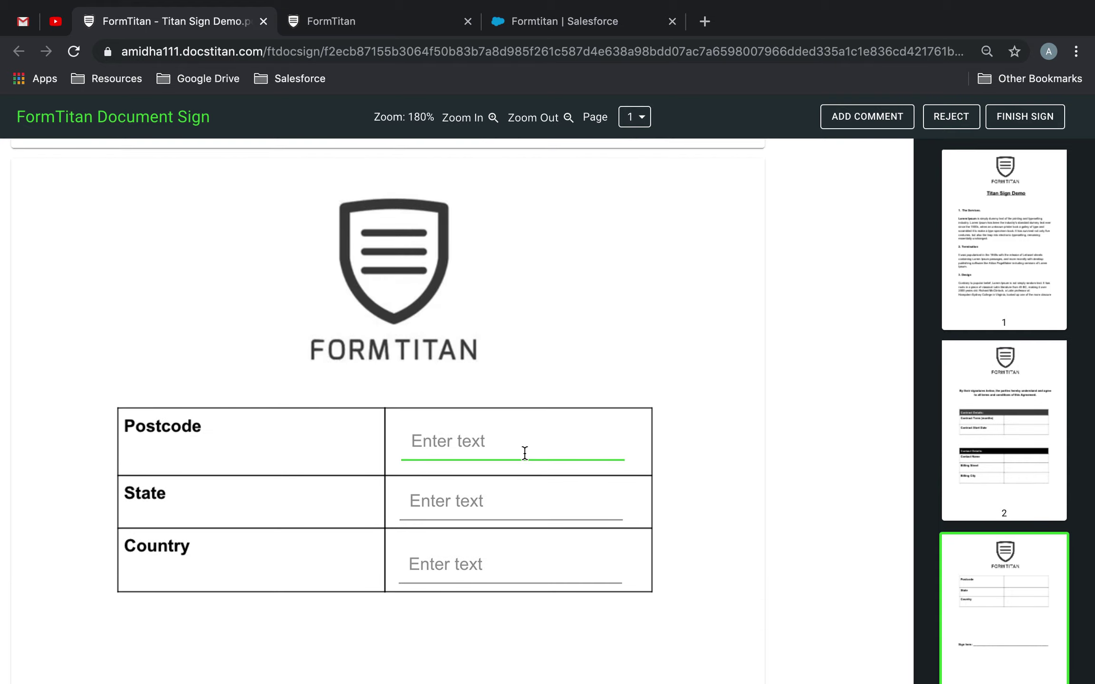
{"action": "type", "text": "900293"}
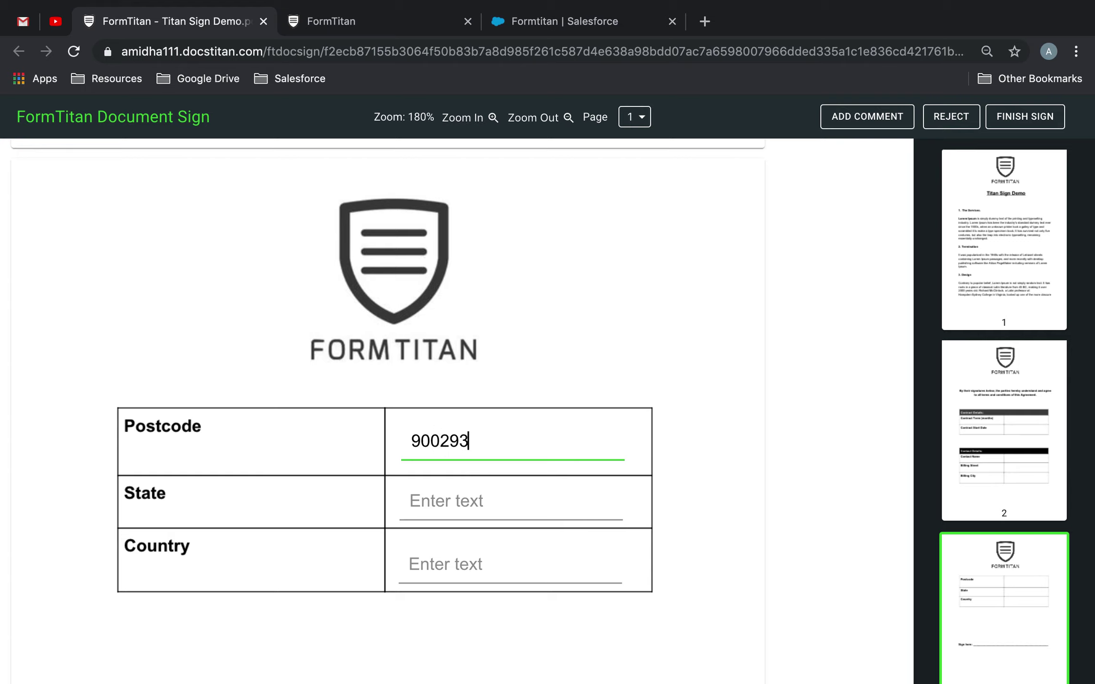
{"action": "left_click", "coordinate": [508, 518]}
{"action": "type", "text": "Alabama"}
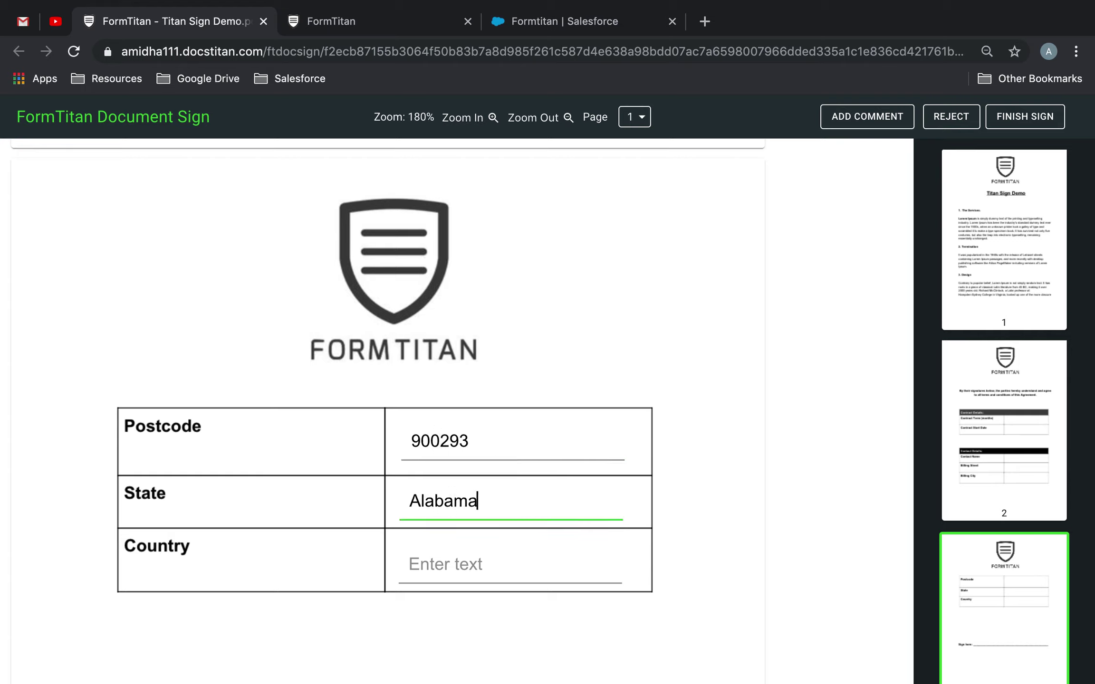
{"action": "left_click", "coordinate": [496, 573]}
{"action": "type", "text": "Unite"}
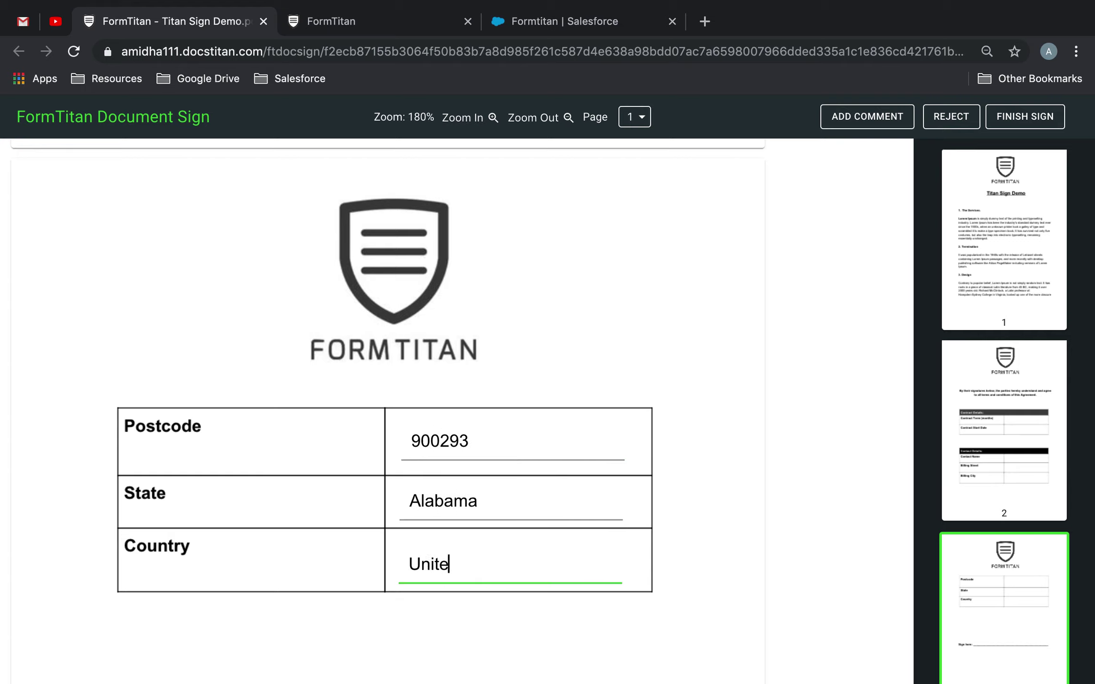
{"action": "type", "text": "d States"}
{"action": "scroll", "coordinate": [506, 575], "scroll_direction": "down", "scroll_amount": 5}
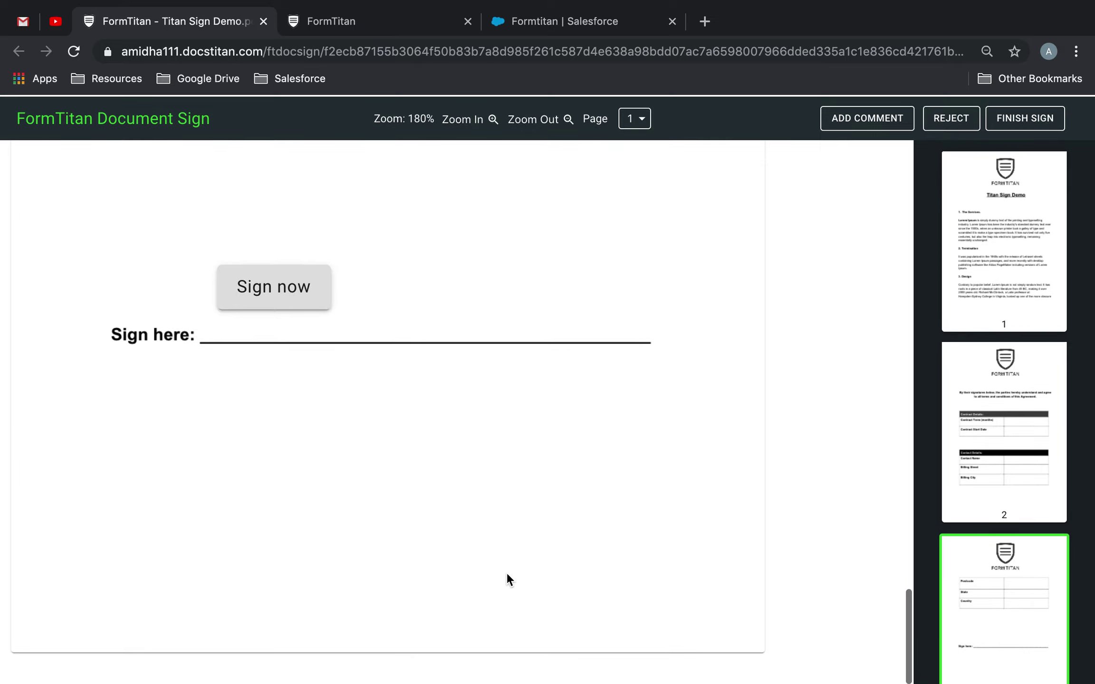
Step: Place the second saved signature on the Sign here line
{"action": "left_click", "coordinate": [274, 290]}
{"action": "left_click", "coordinate": [455, 367]}
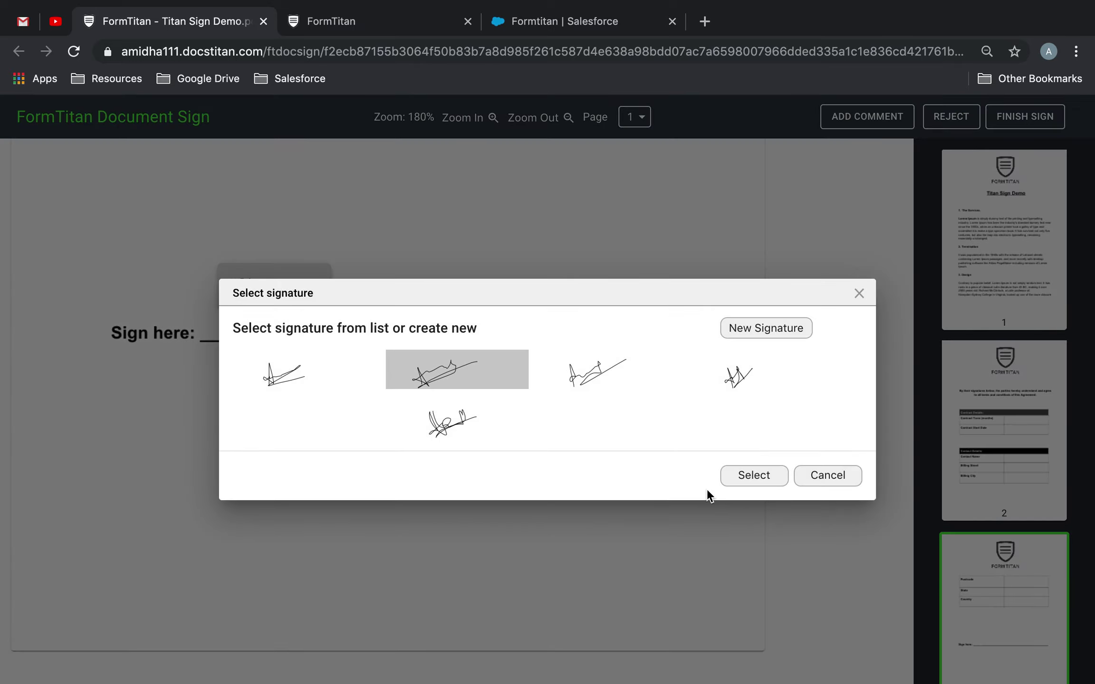
{"action": "left_click", "coordinate": [778, 473]}
Step: Finish signing the contract and open Salesforce's Contracts list
{"action": "scroll", "coordinate": [623, 366], "scroll_direction": "up", "scroll_amount": 15}
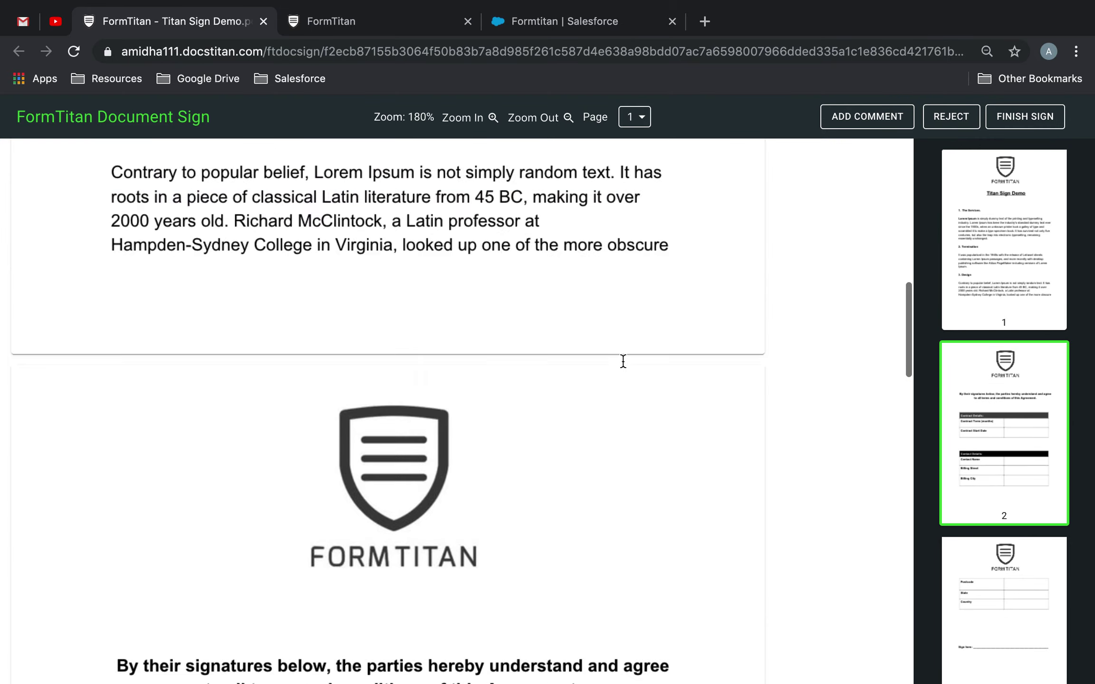
{"action": "left_click", "coordinate": [1026, 114]}
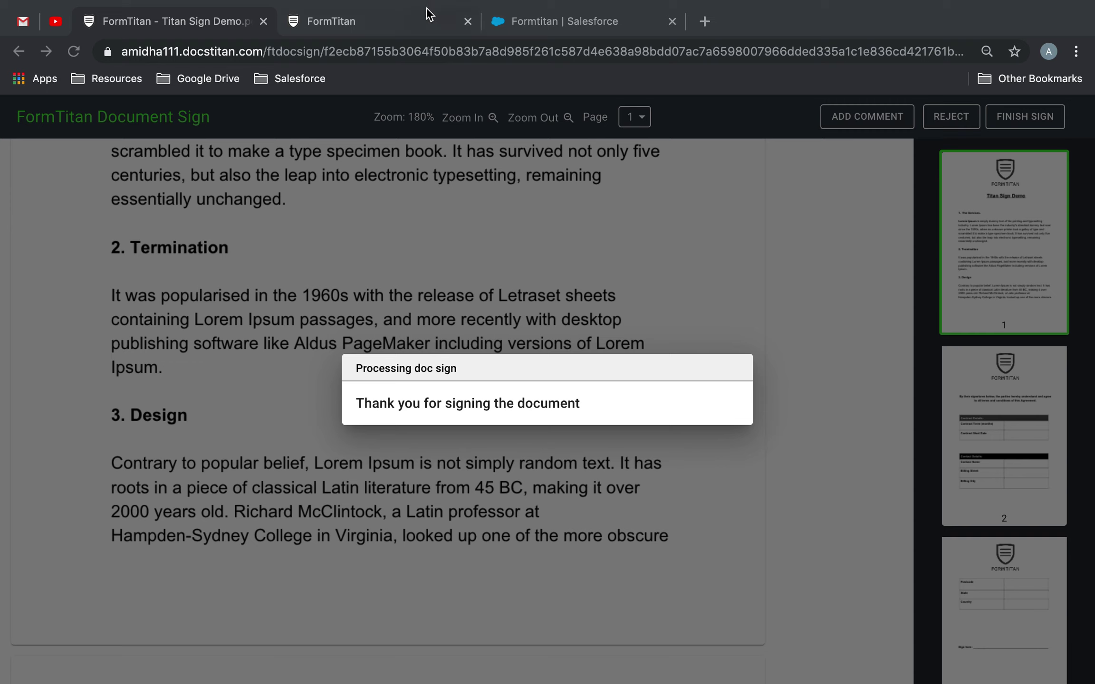
{"action": "left_click", "coordinate": [525, 21]}
{"action": "left_click", "coordinate": [725, 168]}
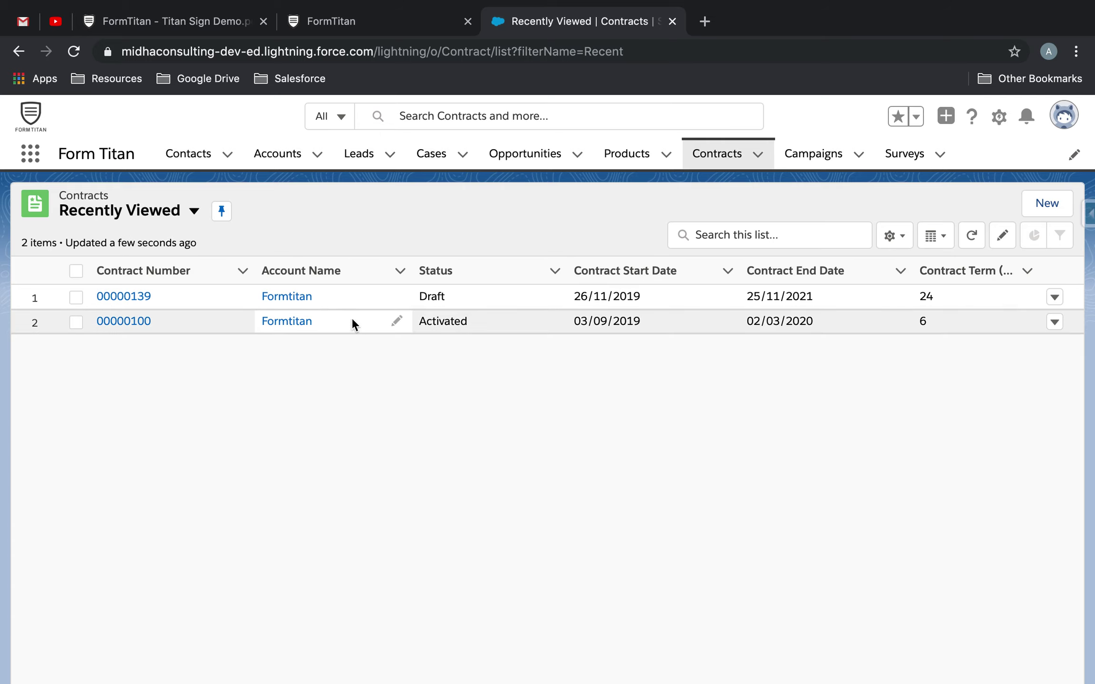
Step: Open the new Formtitan contract record and review its filled-in details
{"action": "left_click", "coordinate": [299, 296]}
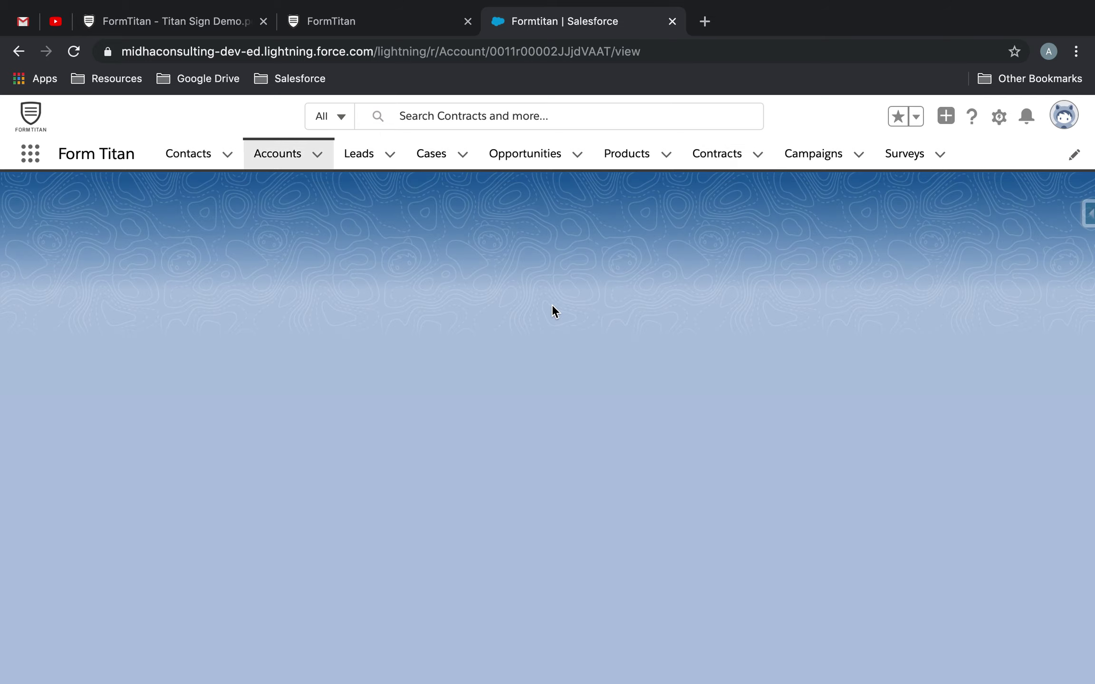
{"action": "left_click", "coordinate": [18, 51]}
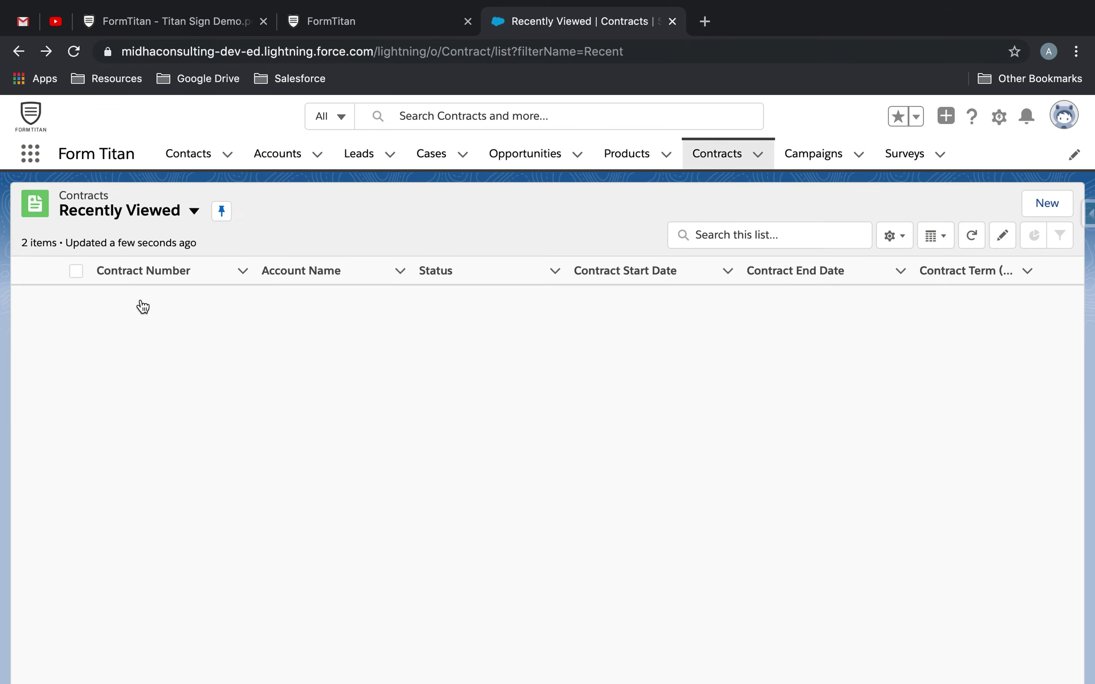
{"action": "left_click", "coordinate": [143, 300]}
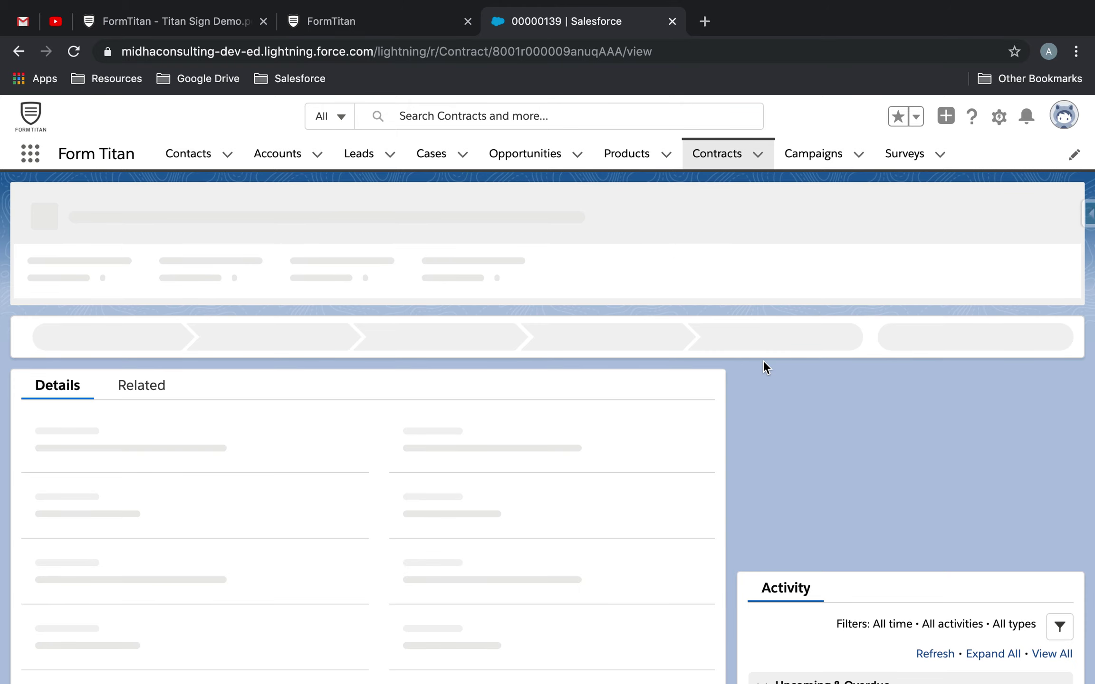
{"action": "scroll", "coordinate": [763, 360], "scroll_direction": "down", "scroll_amount": 3}
{"action": "scroll", "coordinate": [763, 360], "scroll_direction": "up", "scroll_amount": 3}
{"action": "scroll", "coordinate": [763, 360], "scroll_direction": "down", "scroll_amount": 3}
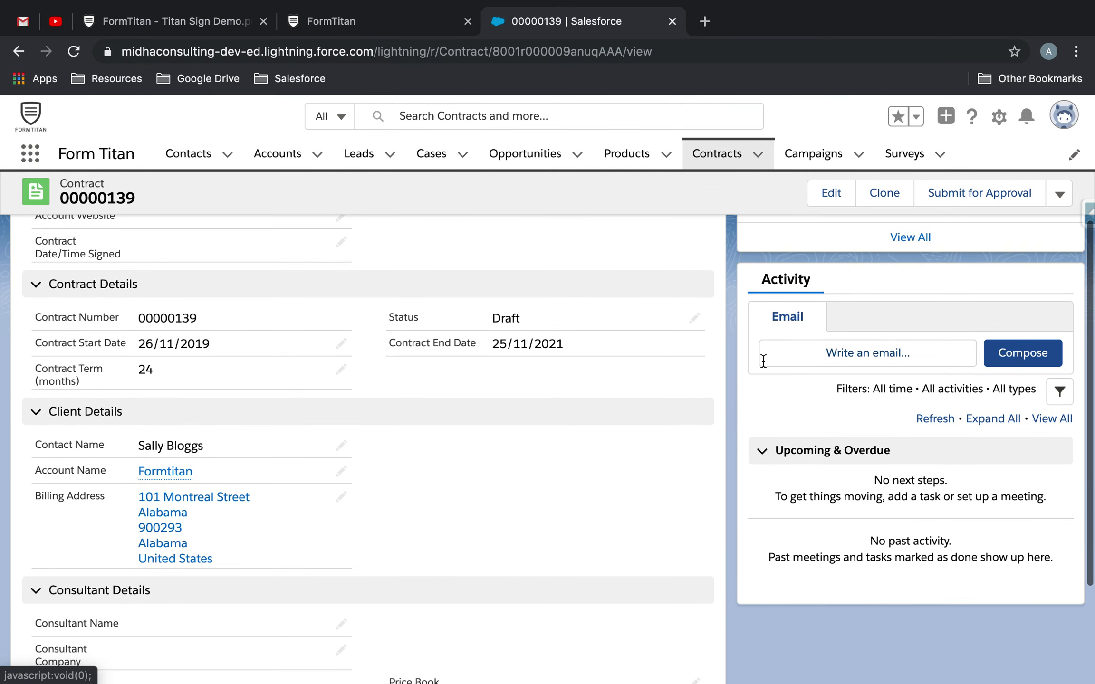
{"action": "scroll", "coordinate": [763, 360], "scroll_direction": "up", "scroll_amount": 2}
{"action": "scroll", "coordinate": [281, 329], "scroll_direction": "down", "scroll_amount": 1}
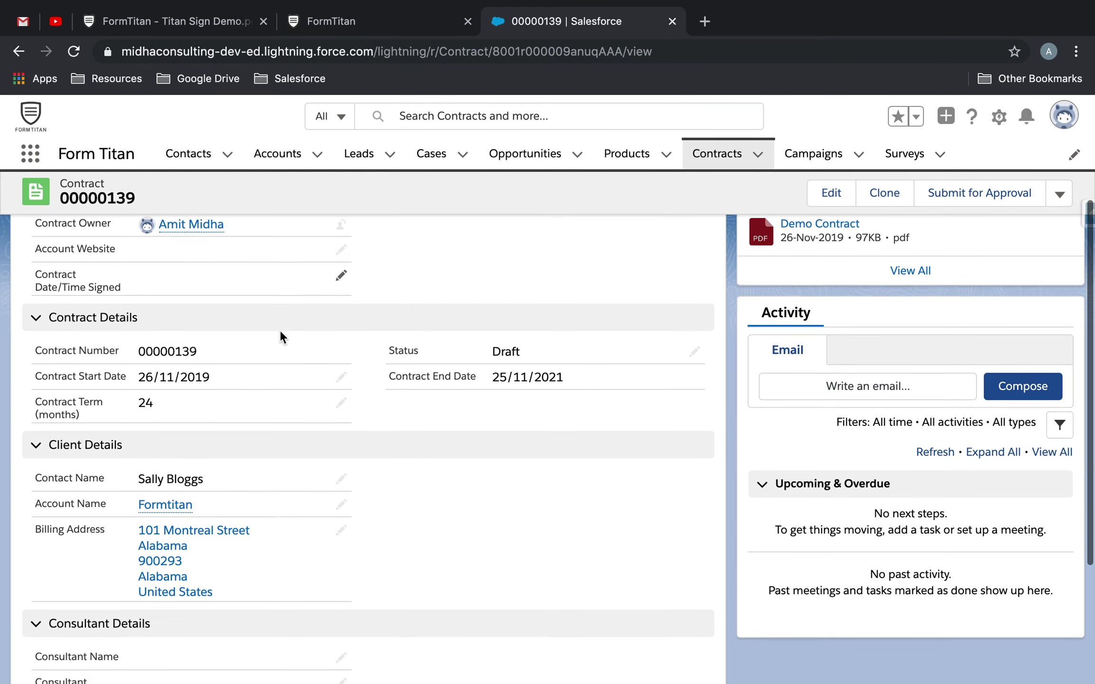
{"action": "scroll", "coordinate": [281, 330], "scroll_direction": "up", "scroll_amount": 3}
Step: Preview and download the attached Demo Contract PDF, then open it
{"action": "left_click", "coordinate": [780, 401]}
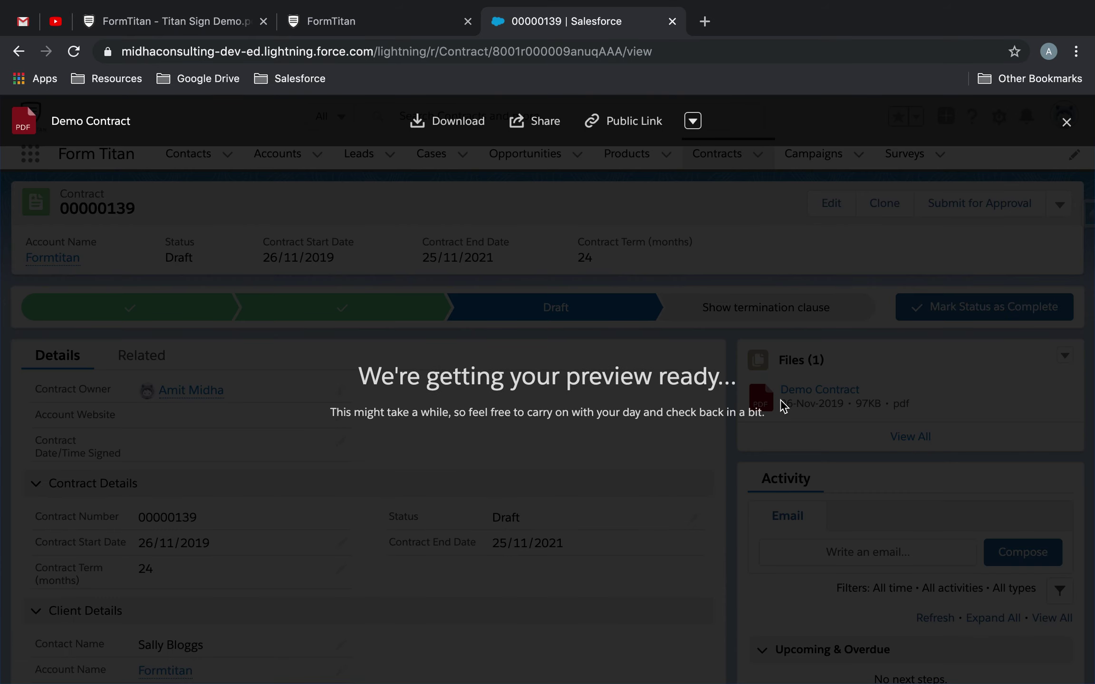
{"action": "left_click", "coordinate": [449, 122]}
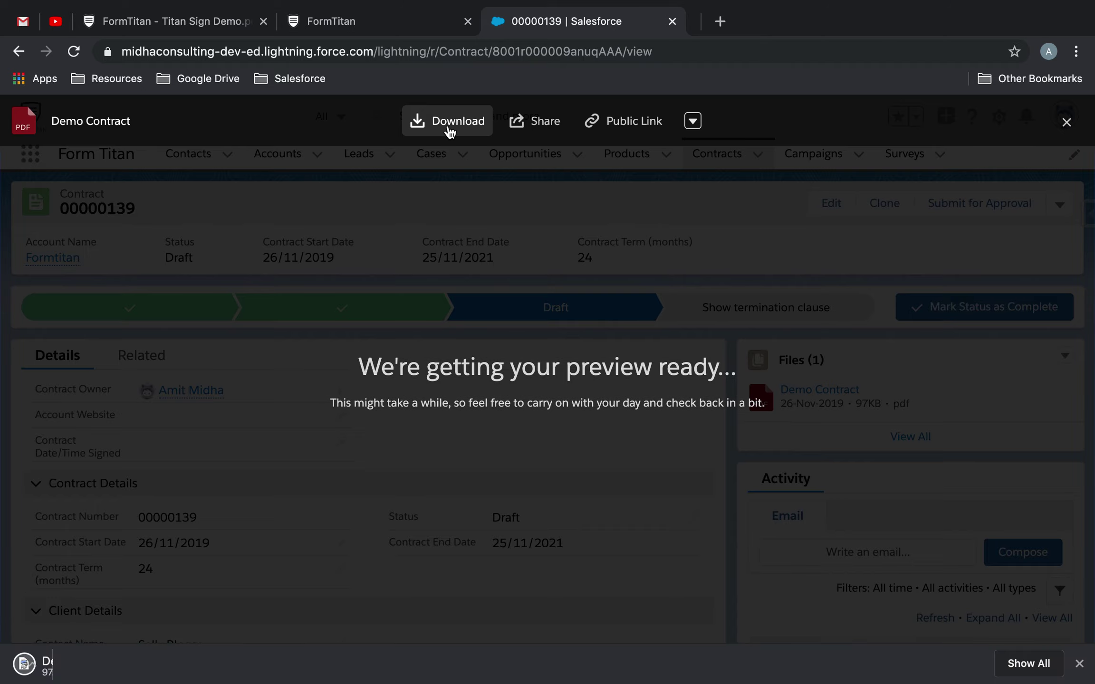
{"action": "left_click", "coordinate": [113, 661]}
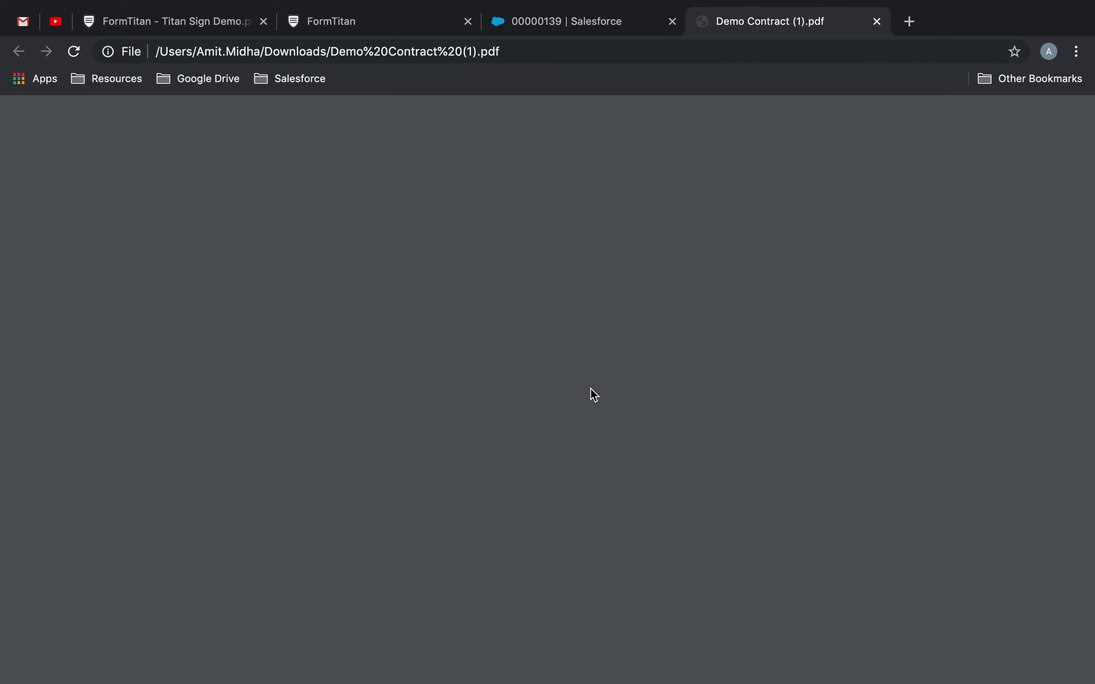
Step: Scroll through the signed Demo Contract PDF, then return to the Salesforce contract tab
{"action": "scroll", "coordinate": [590, 387], "scroll_direction": "down", "scroll_amount": 15}
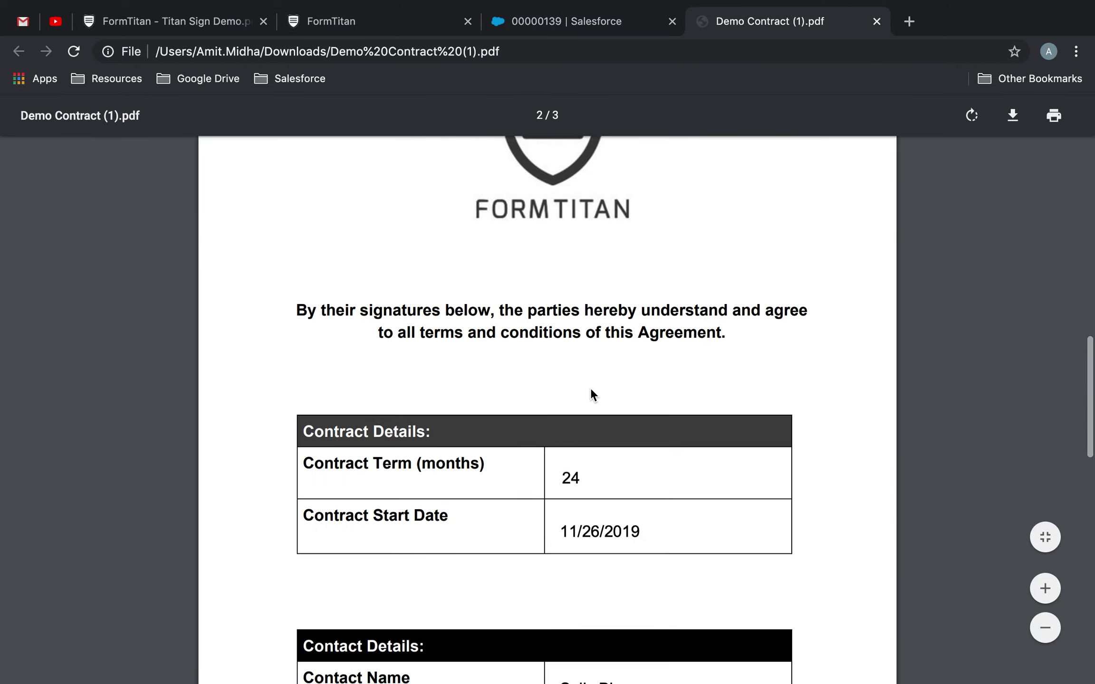
{"action": "scroll", "coordinate": [590, 387], "scroll_direction": "down", "scroll_amount": 10}
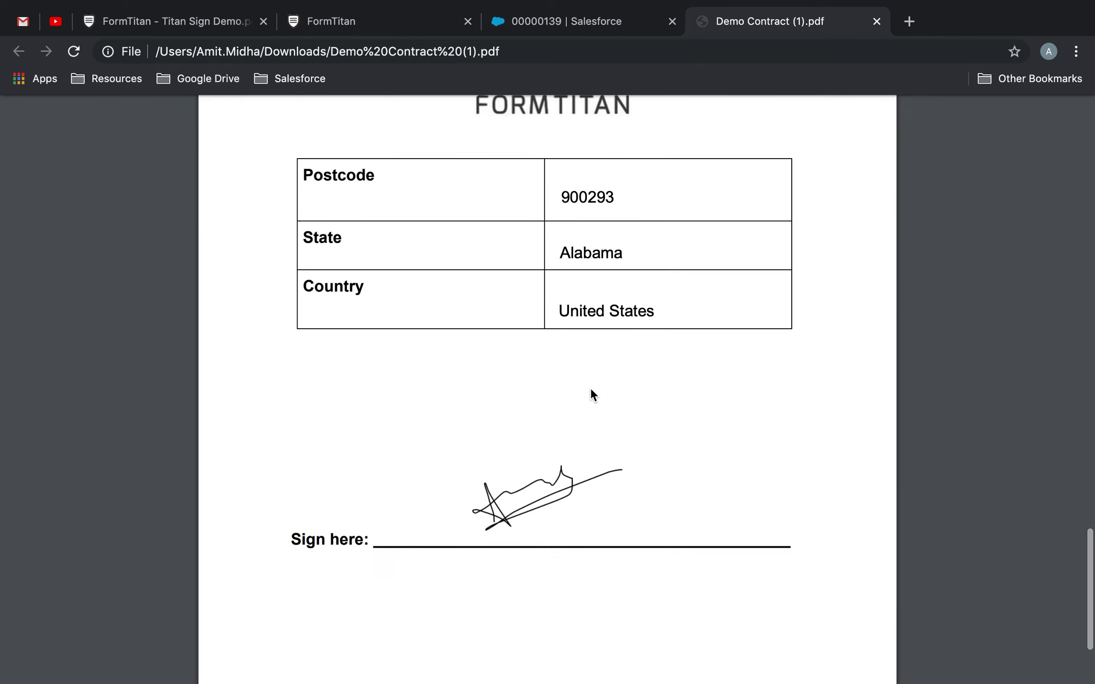
{"action": "scroll", "coordinate": [591, 390], "scroll_direction": "down", "scroll_amount": 3}
{"action": "scroll", "coordinate": [591, 390], "scroll_direction": "up", "scroll_amount": 15}
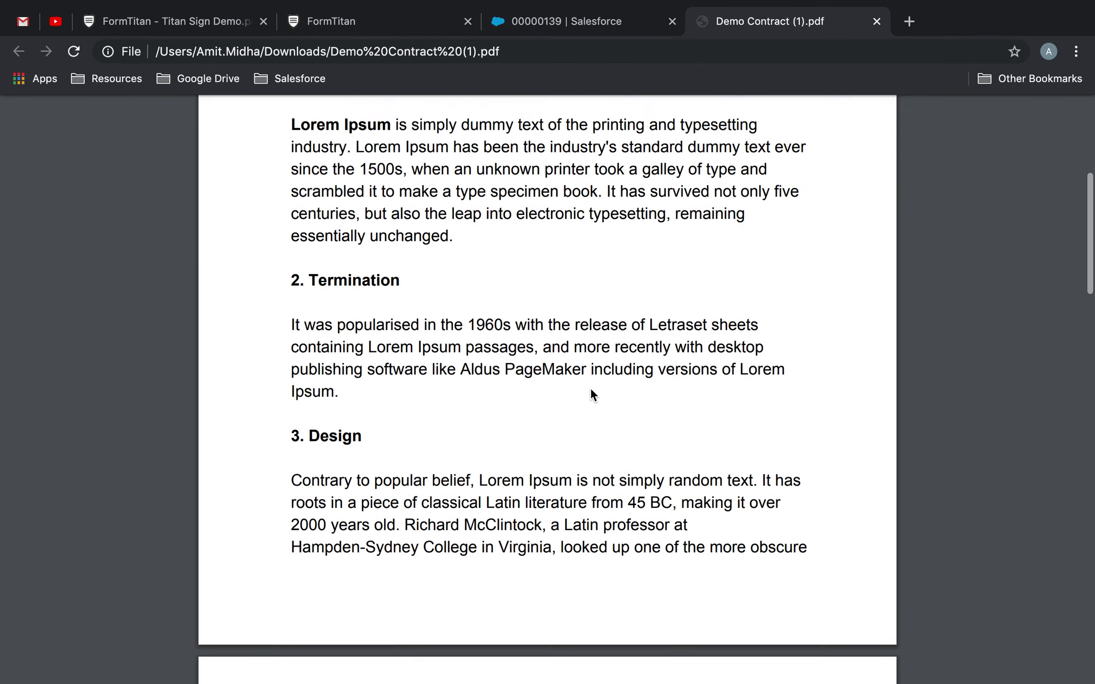
{"action": "scroll", "coordinate": [590, 395], "scroll_direction": "up", "scroll_amount": 8}
{"action": "left_click", "coordinate": [554, 19]}
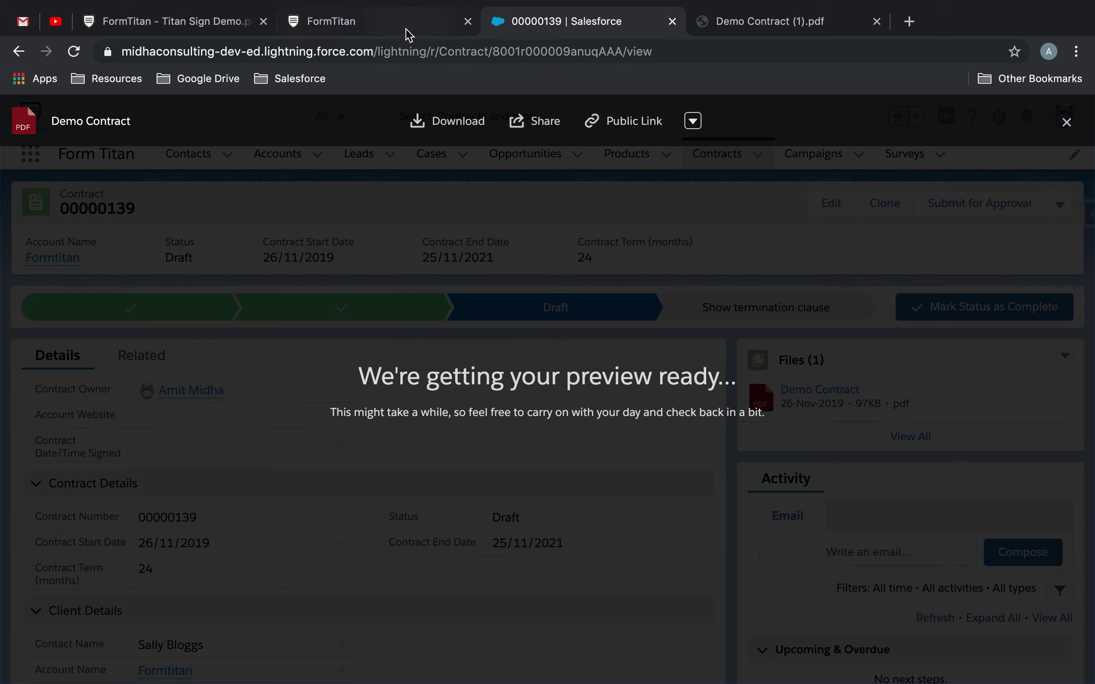
{"action": "mouse_move", "coordinate": [807, 6]}
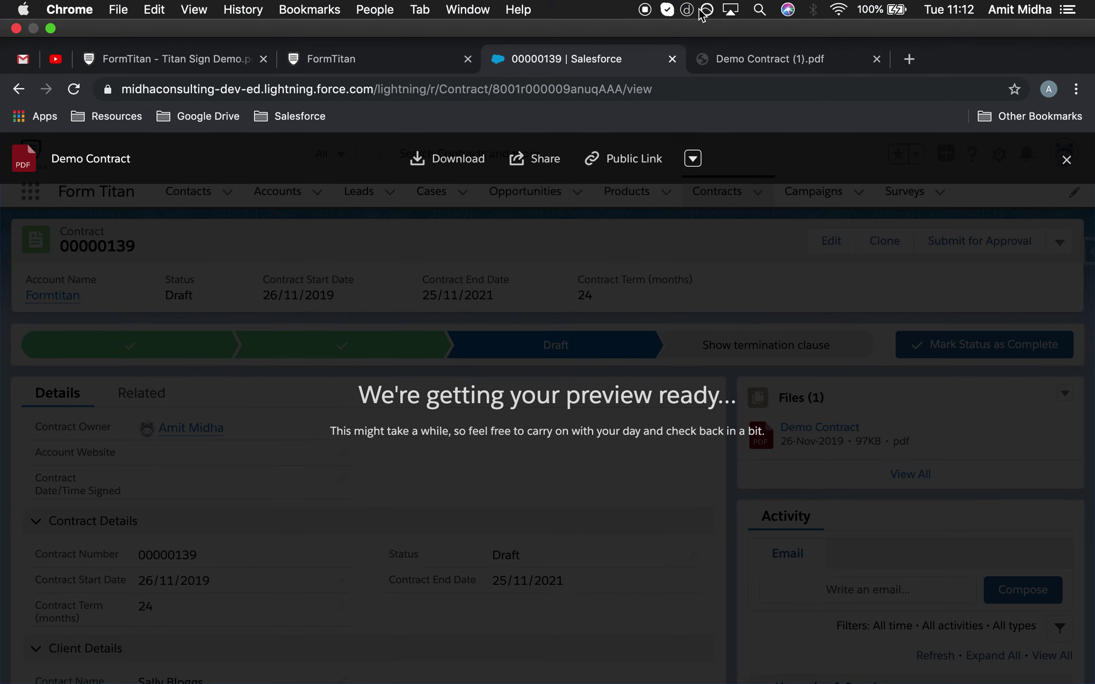